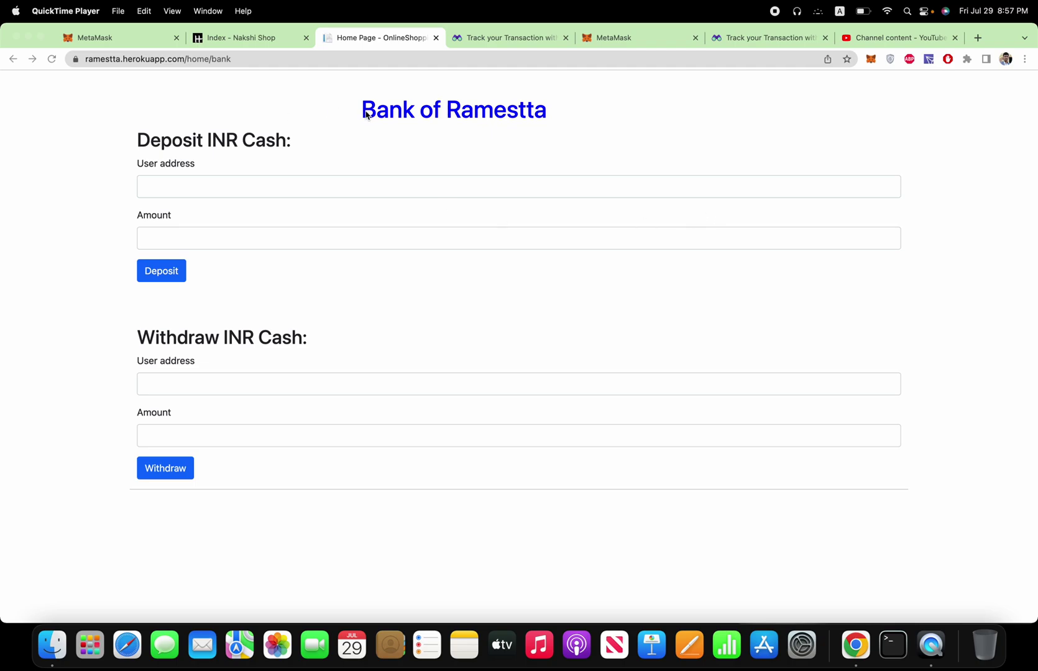
pyautogui.click(366, 114)
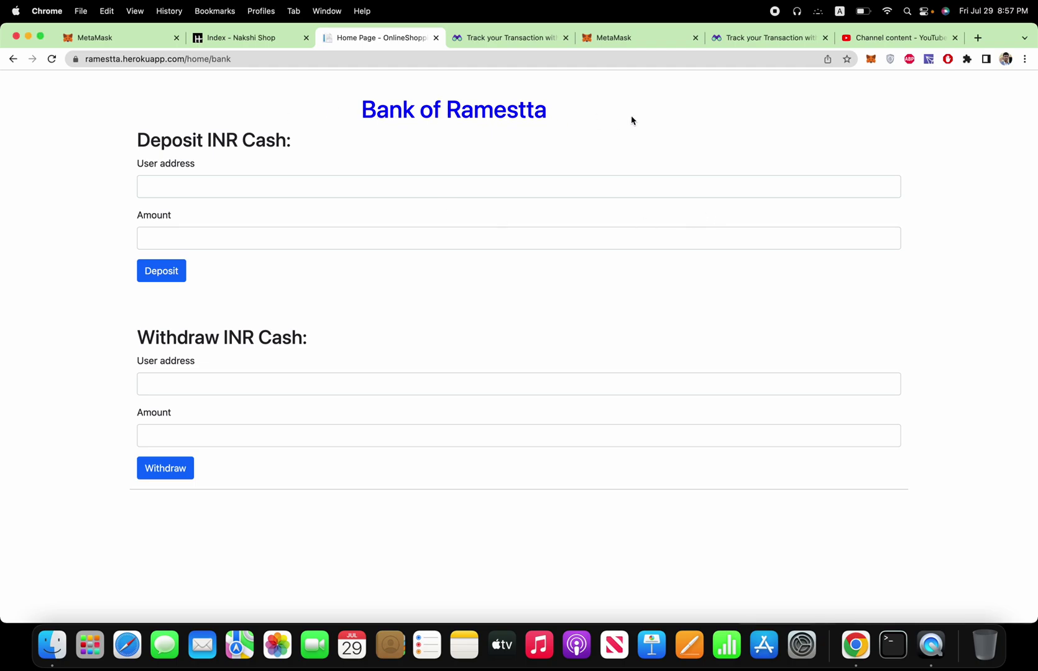
pyautogui.doubleClick(378, 104)
pyautogui.doubleClick(457, 118)
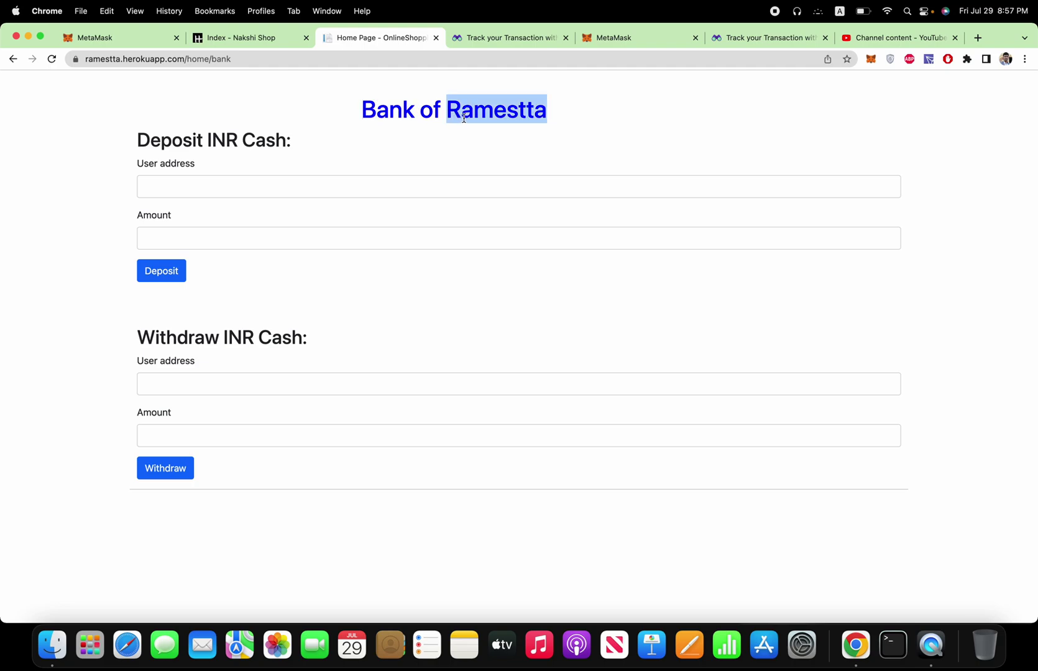
pyautogui.click(614, 144)
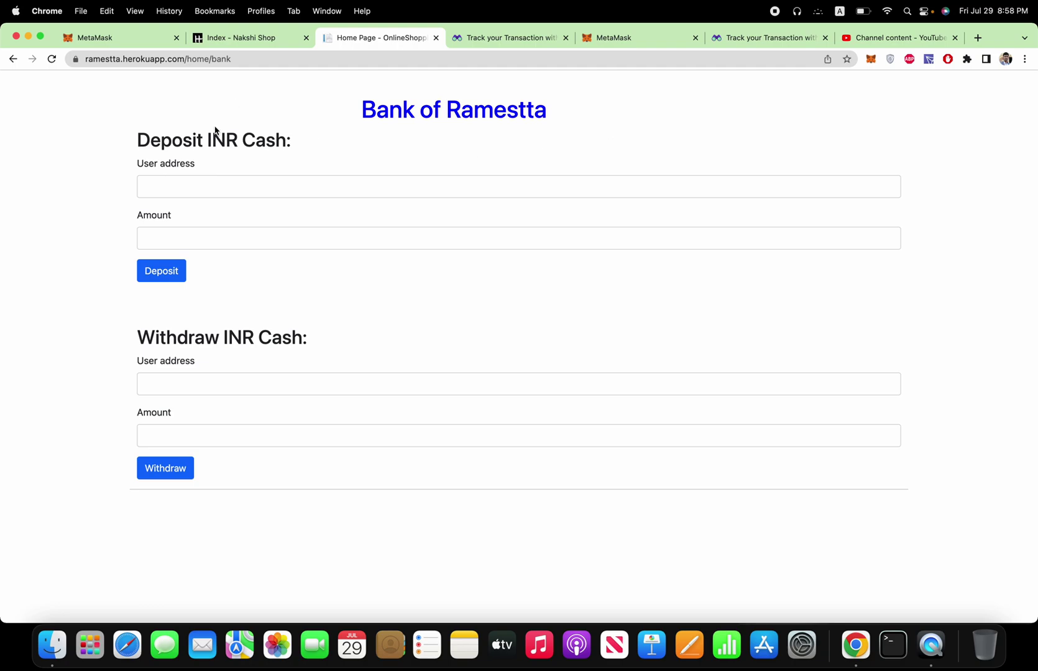
pyautogui.moveTo(208, 138); pyautogui.dragTo(236, 142)
pyautogui.click(430, 156)
pyautogui.doubleClick(510, 105)
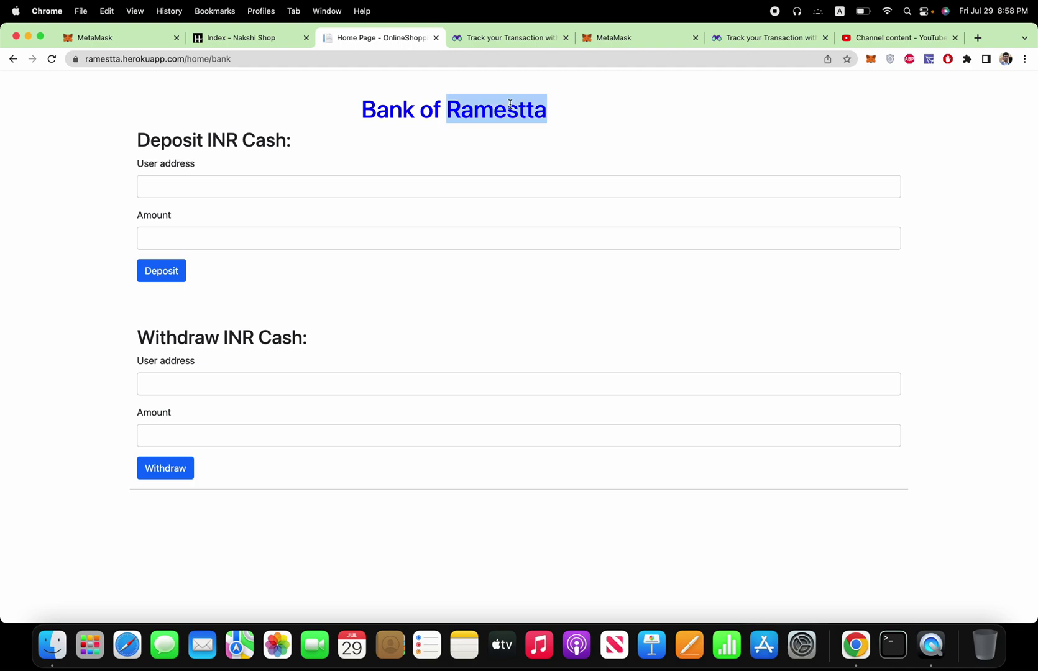
pyautogui.moveTo(549, 112); pyautogui.dragTo(350, 112)
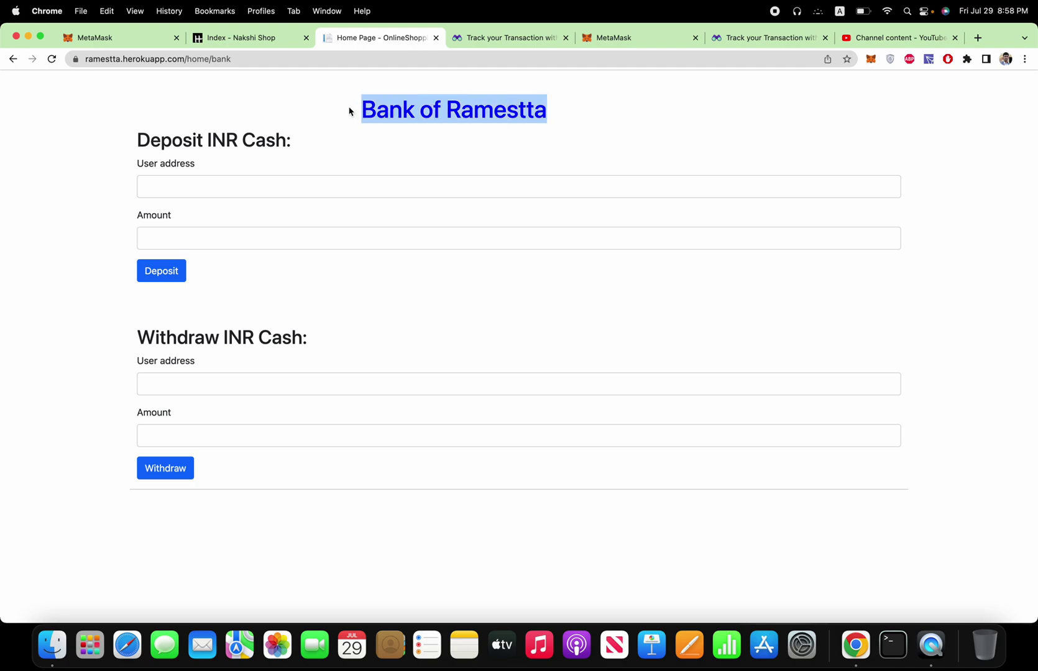
pyautogui.click(436, 111)
pyautogui.doubleClick(471, 116)
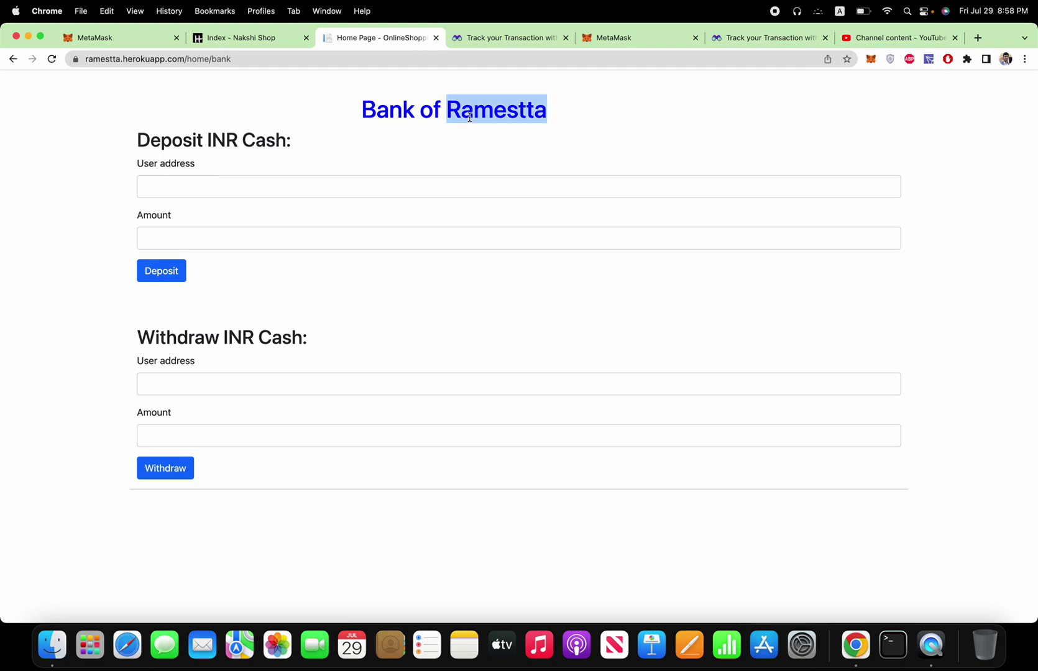
pyautogui.click(415, 145)
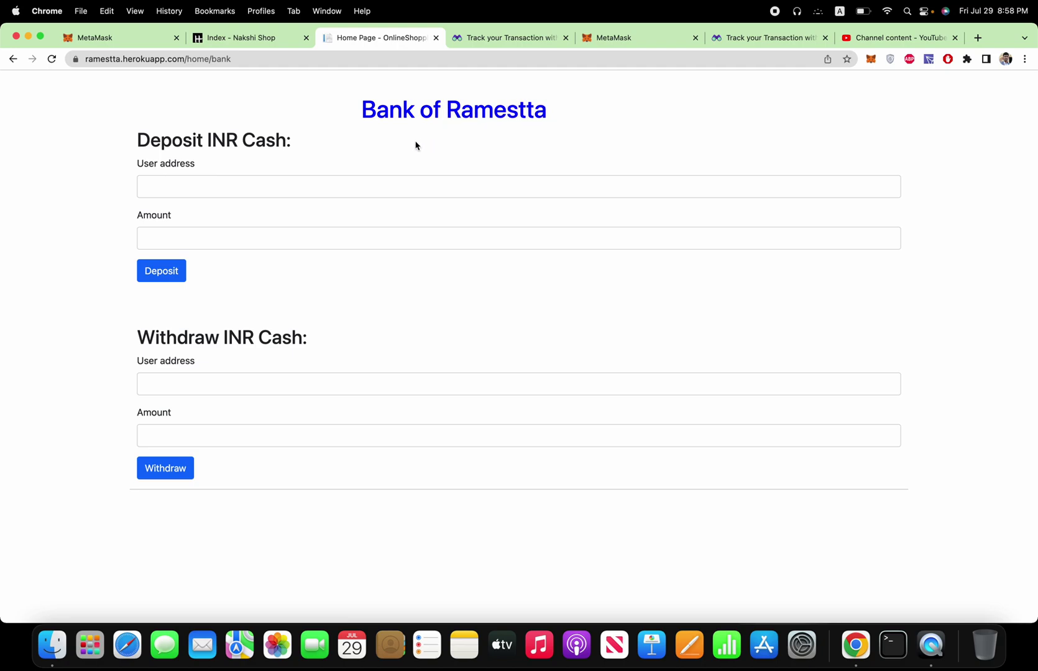
pyautogui.moveTo(362, 110); pyautogui.dragTo(554, 116)
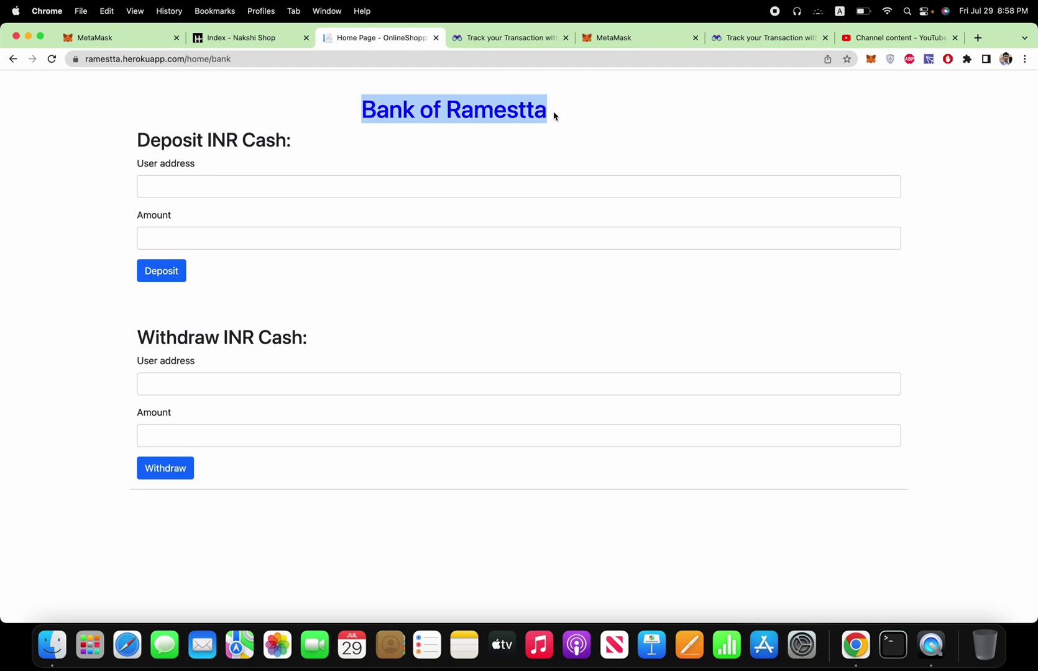
pyautogui.click(511, 129)
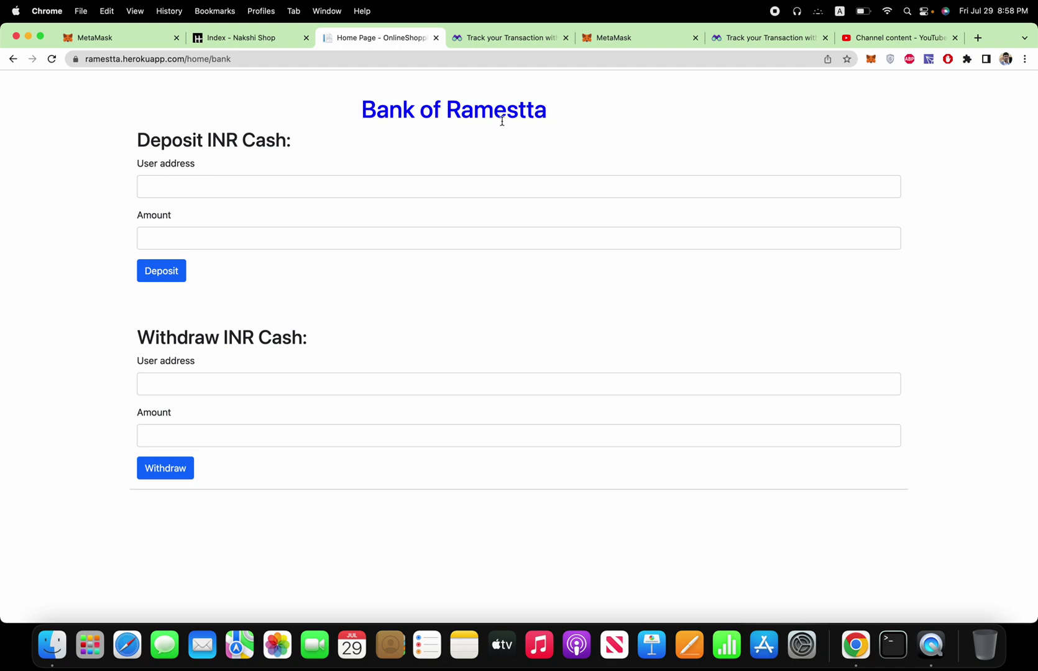
pyautogui.doubleClick(485, 113)
pyautogui.click(509, 145)
pyautogui.doubleClick(495, 115)
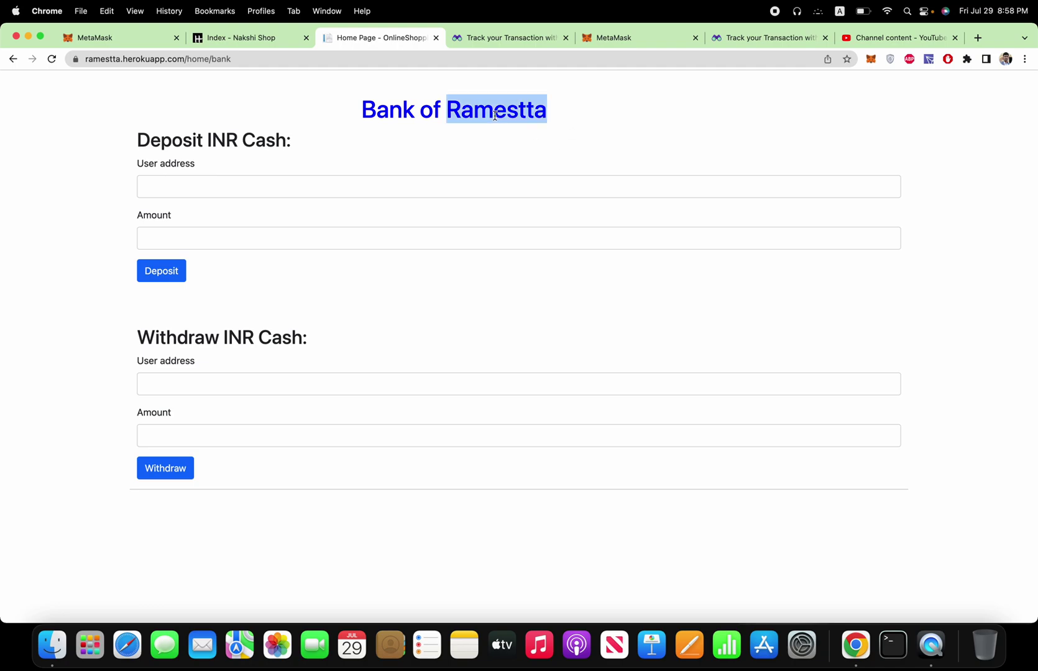
pyautogui.click(388, 114)
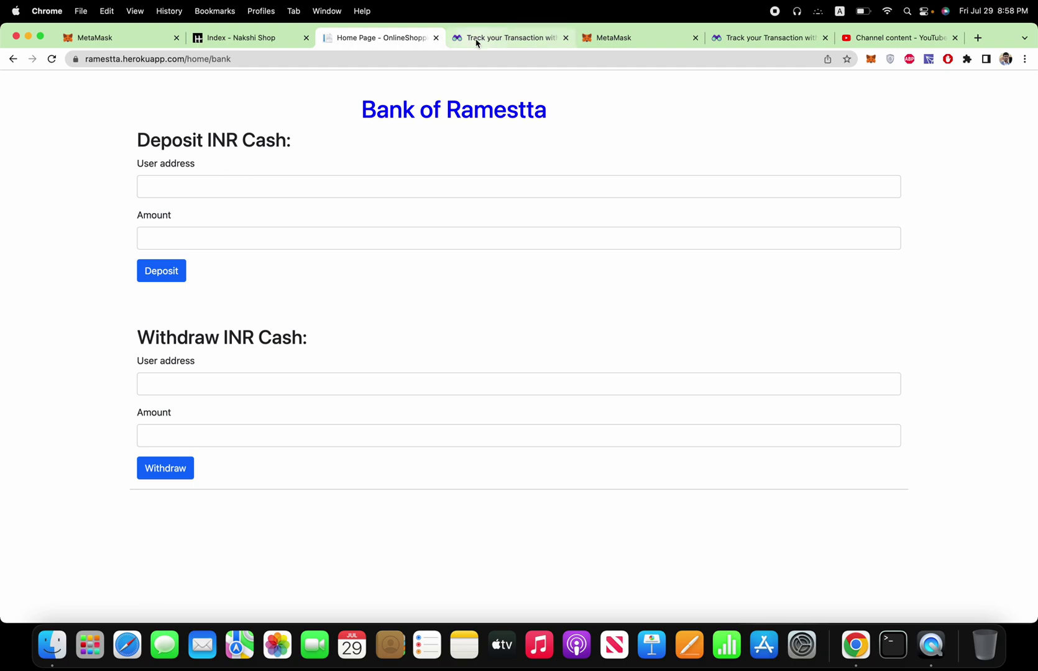
# Open a RINR token contract interaction from MetaMask in the block explorer and view the address page of its recipient contract.
pyautogui.click(636, 42)
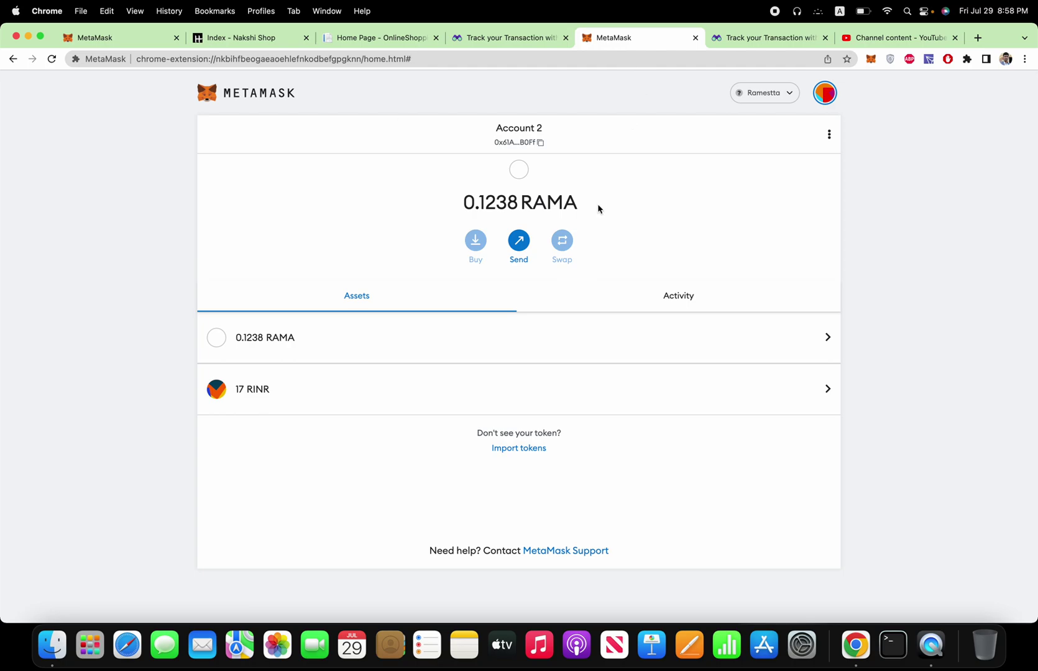
pyautogui.click(335, 401)
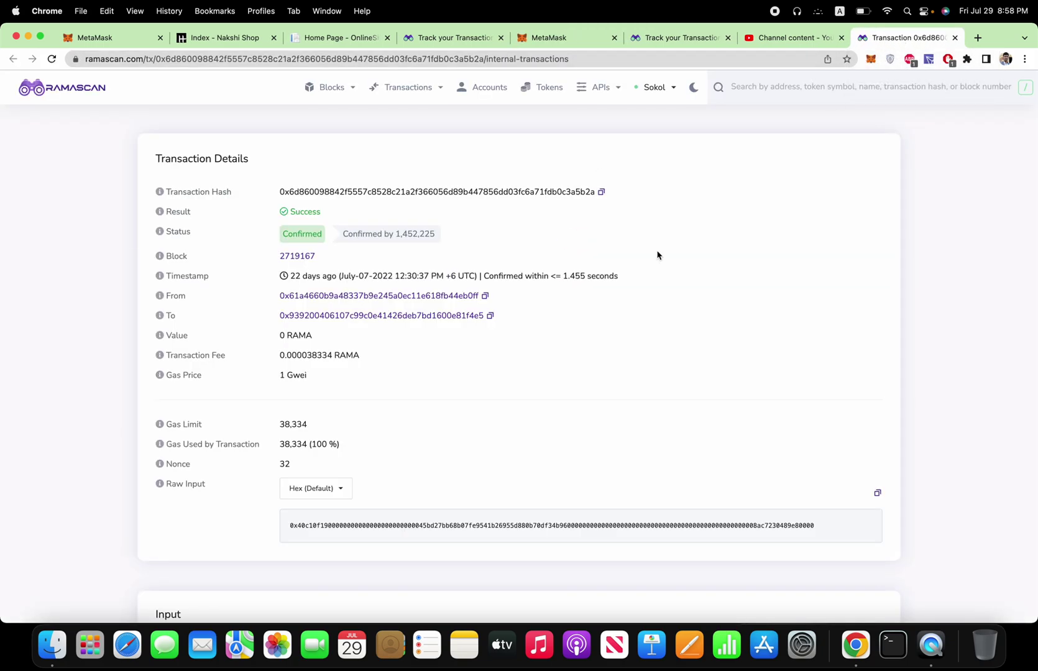
pyautogui.click(371, 316)
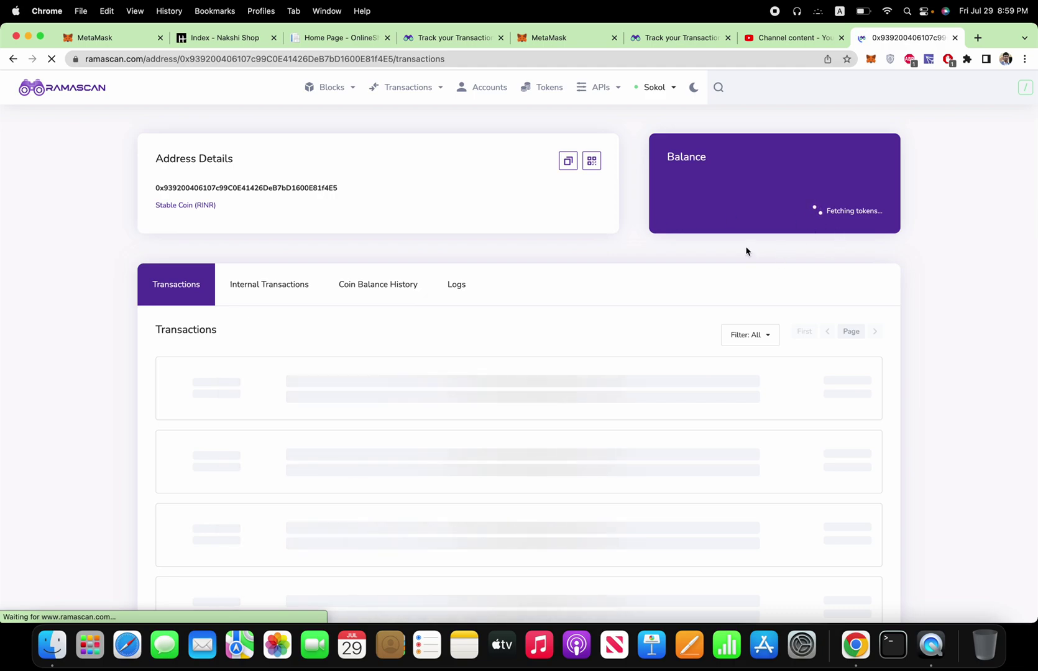
pyautogui.scroll(-3, 561, 271)
pyautogui.scroll(3, 561, 271)
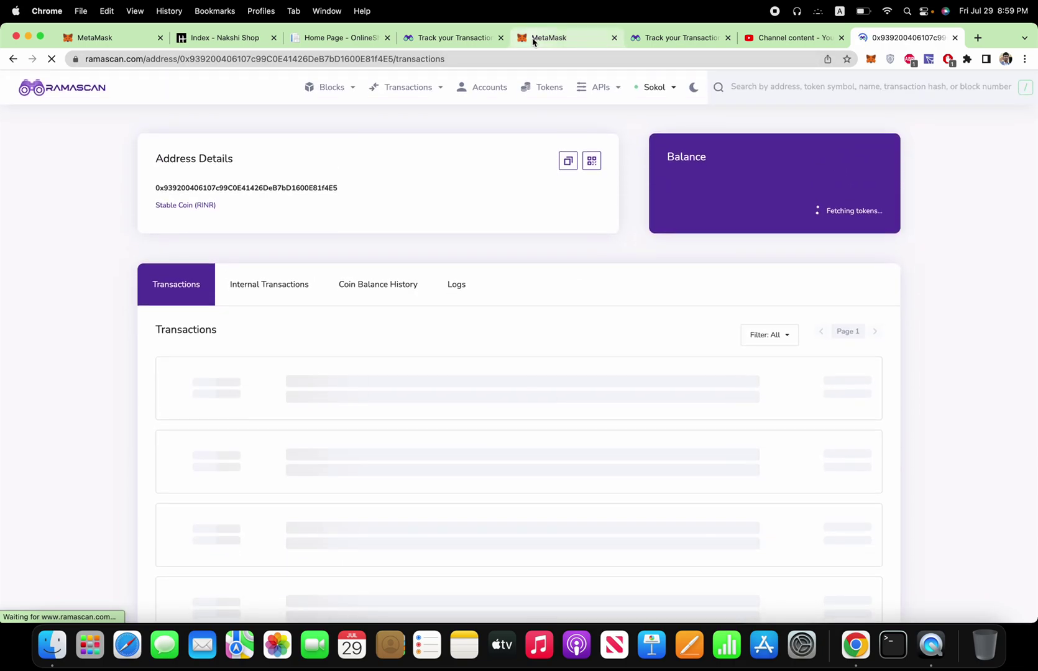
# Close the contract interaction details in MetaMask and return to the Account 2 overview.
pyautogui.click(531, 38)
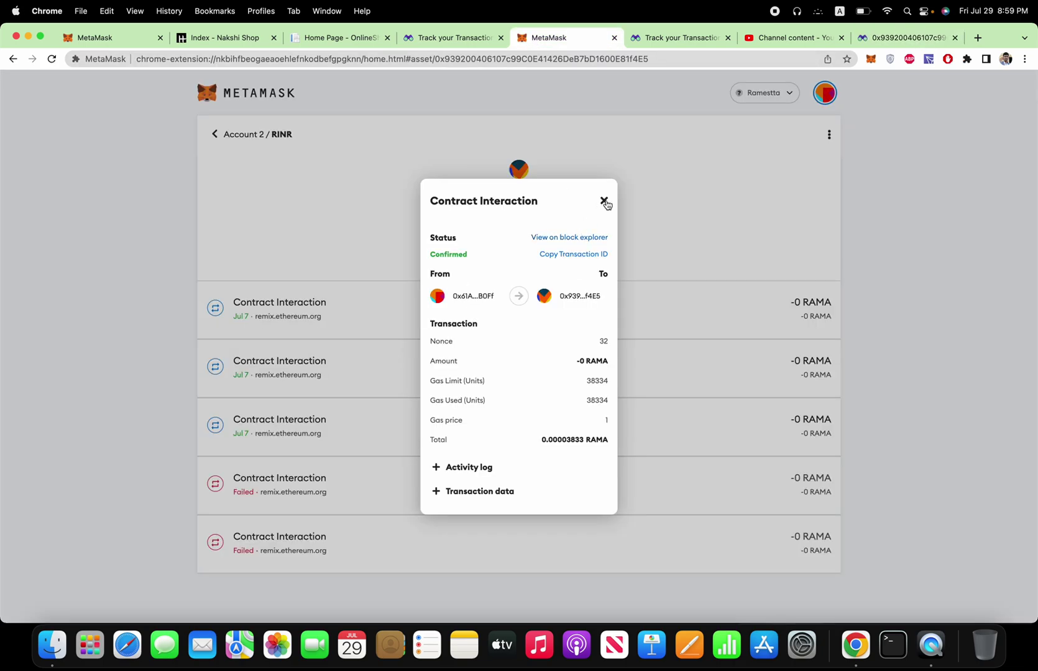
pyautogui.click(603, 200)
pyautogui.click(214, 135)
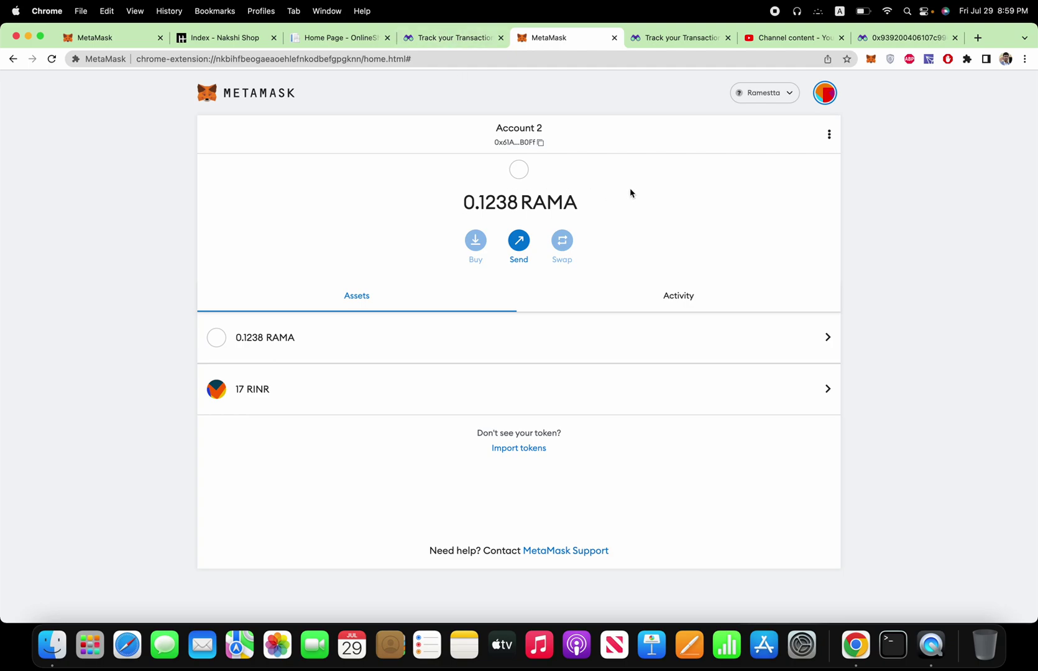
# Close the RINR contract's Ramascan page and the Nakshi Shop page, and go back to the Bank of Ramestta page.
pyautogui.click(889, 41)
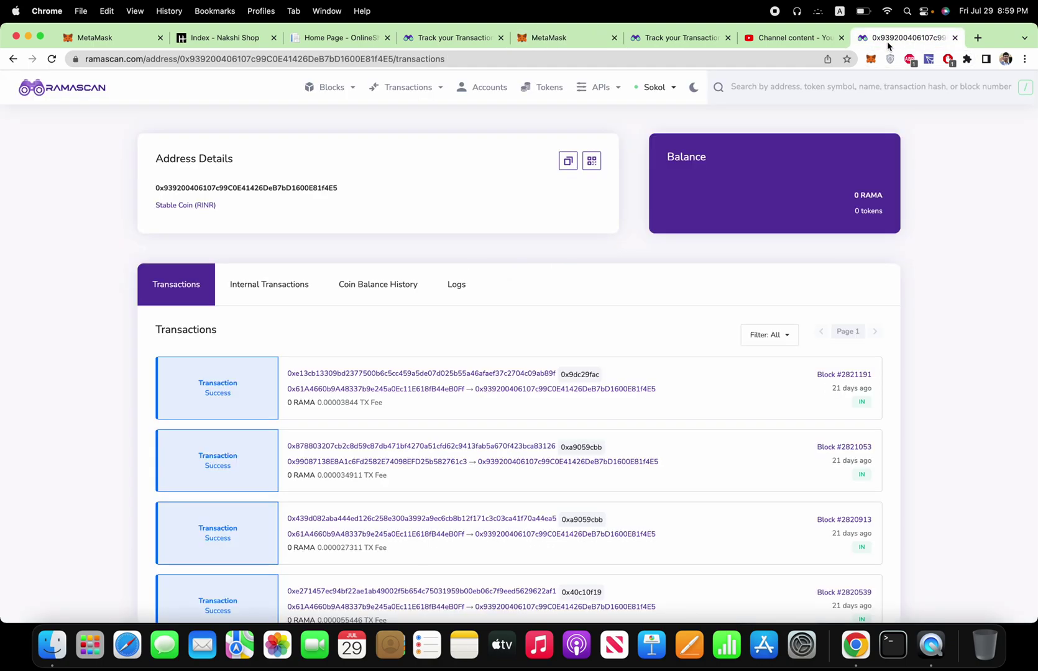
pyautogui.click(955, 38)
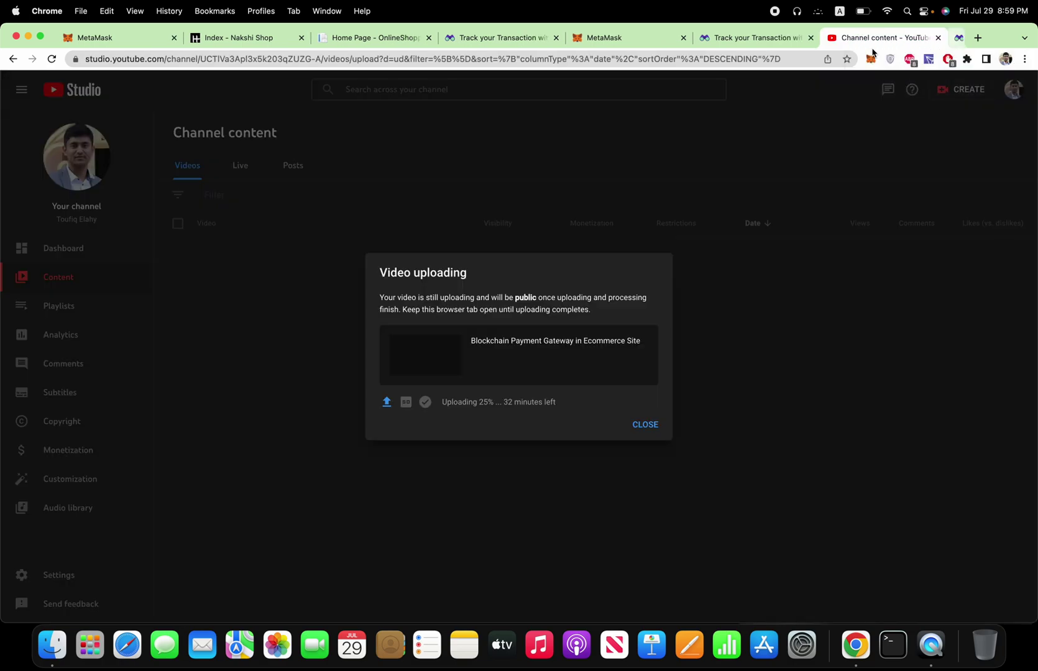
pyautogui.click(548, 44)
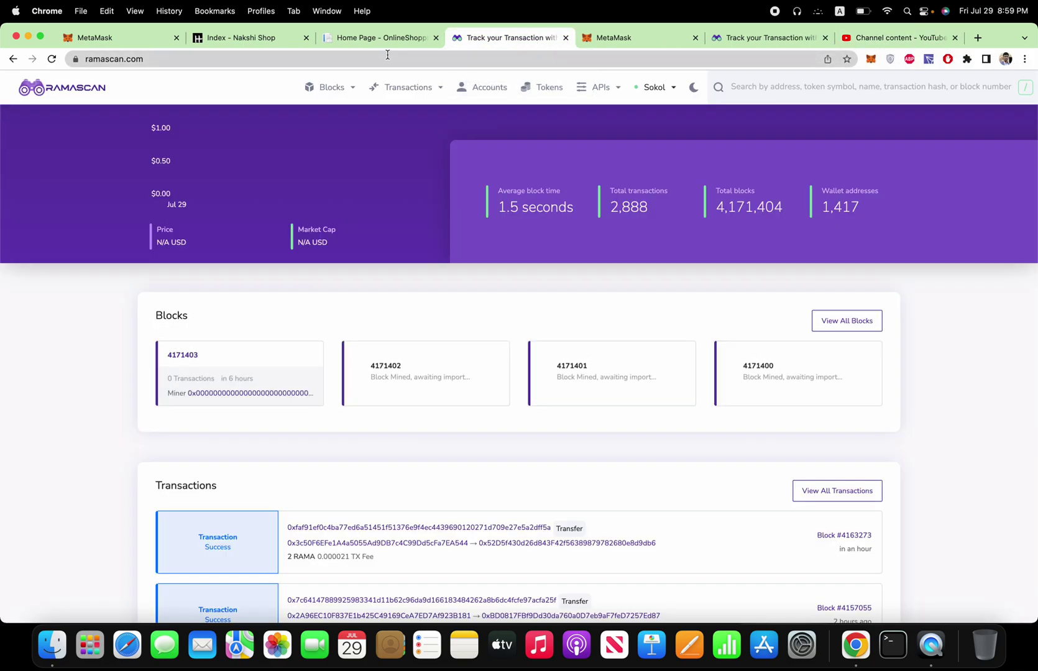
pyautogui.click(375, 41)
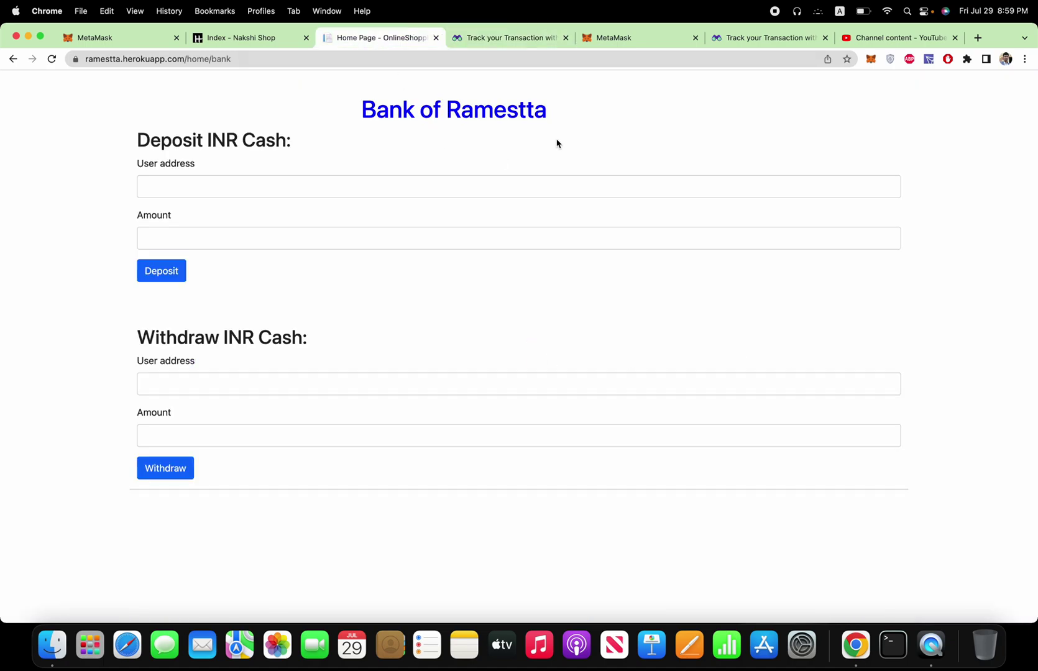
pyautogui.click(306, 38)
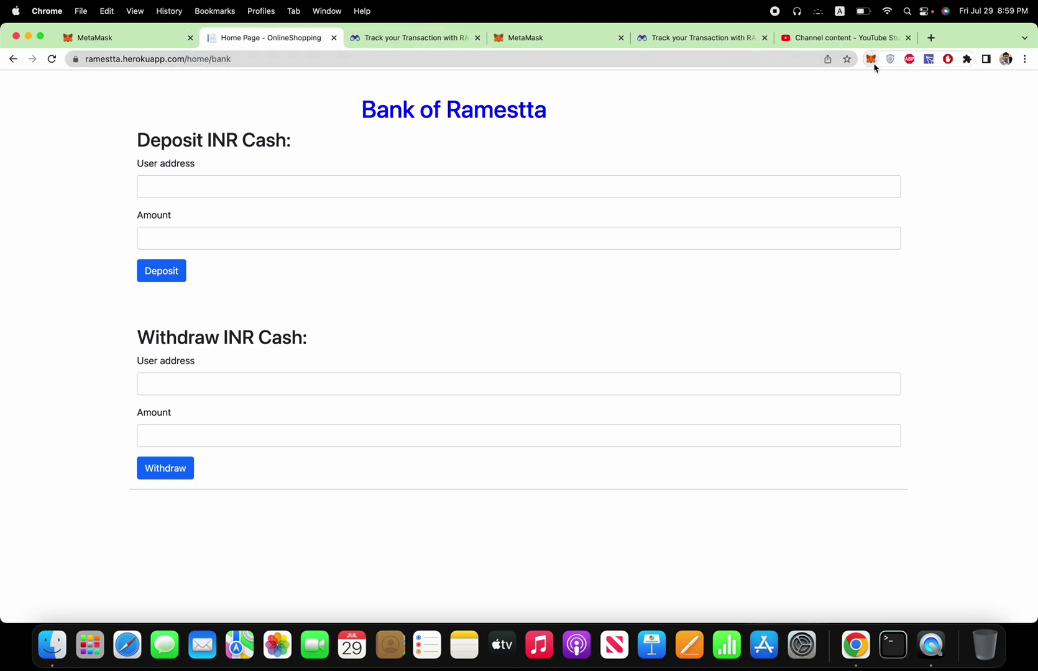
pyautogui.click(387, 189)
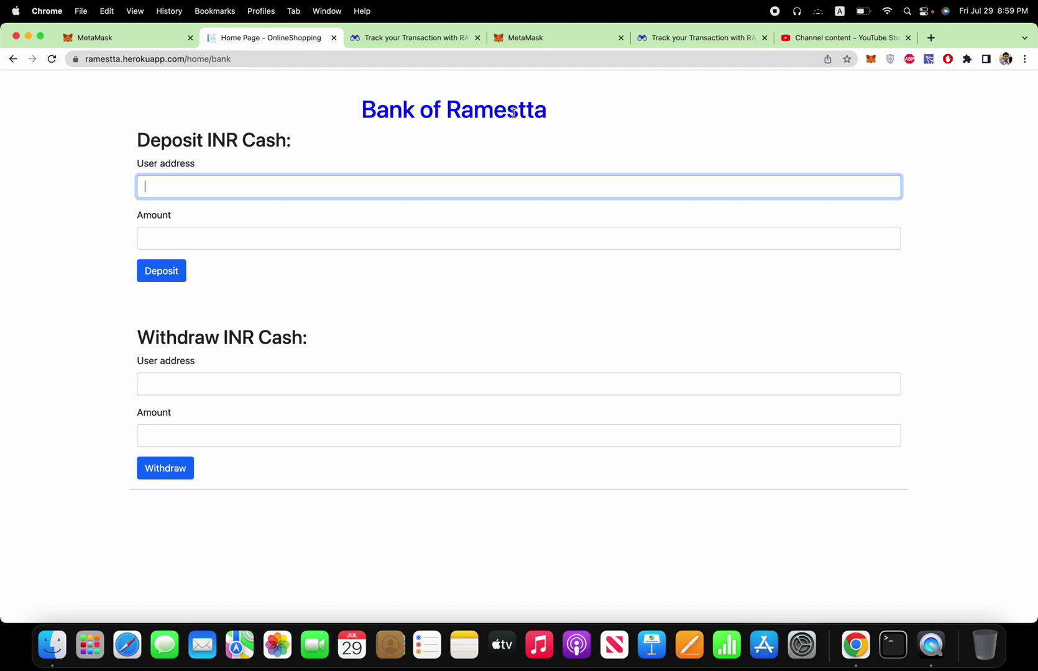
pyautogui.click(354, 172)
pyautogui.click(315, 187)
pyautogui.doubleClick(482, 109)
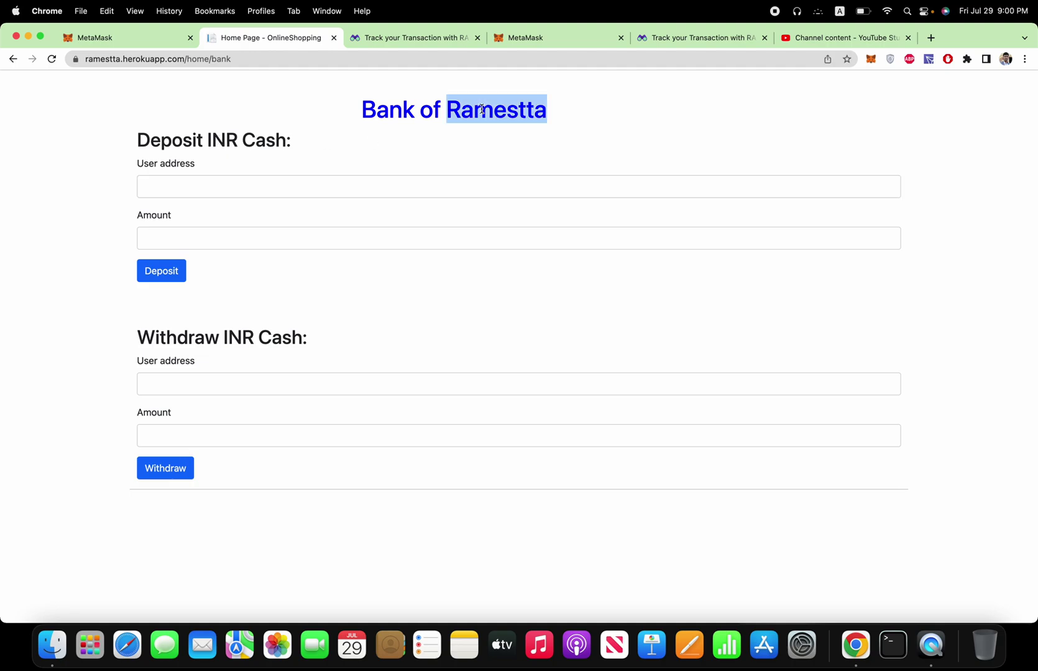
# Copy the Account 2 wallet address from MetaMask and paste it as the user address for the INR cash deposit.
pyautogui.click(211, 186)
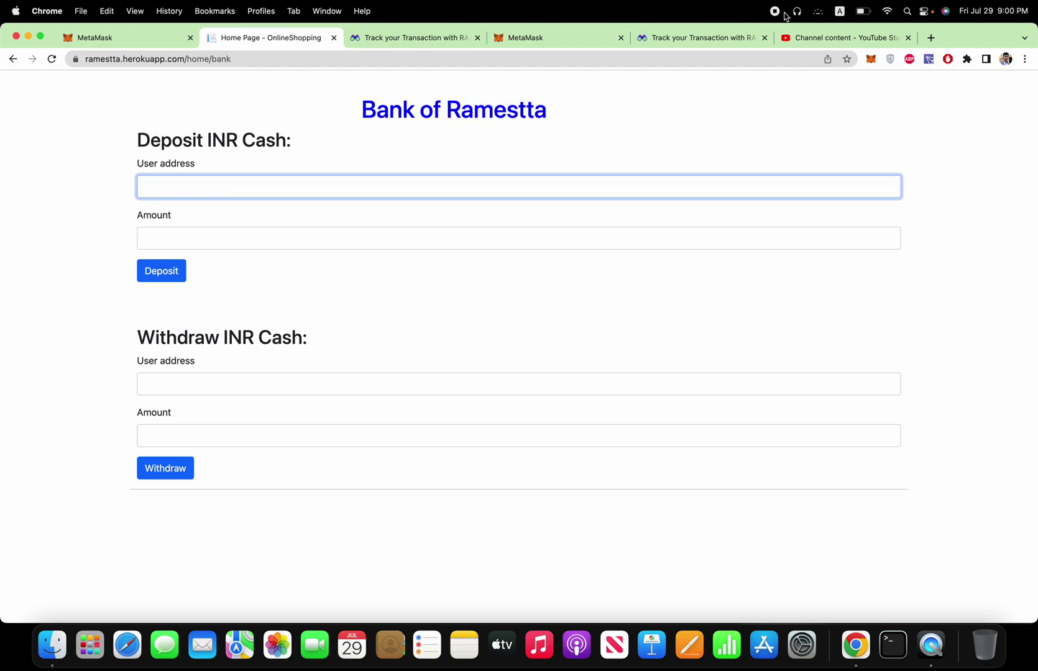
pyautogui.click(871, 59)
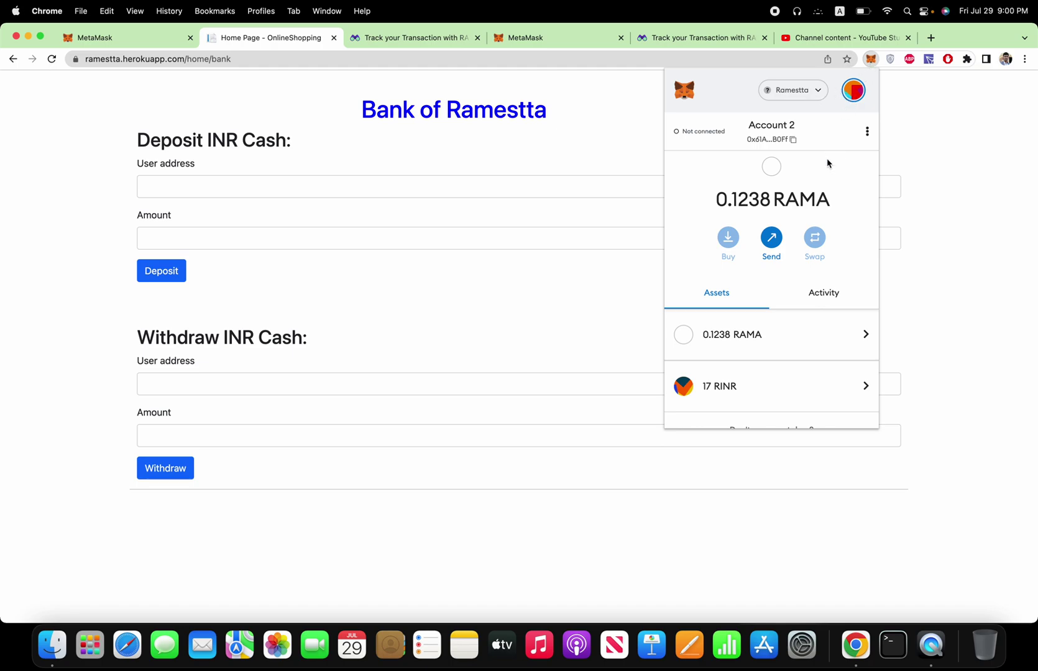
pyautogui.click(764, 138)
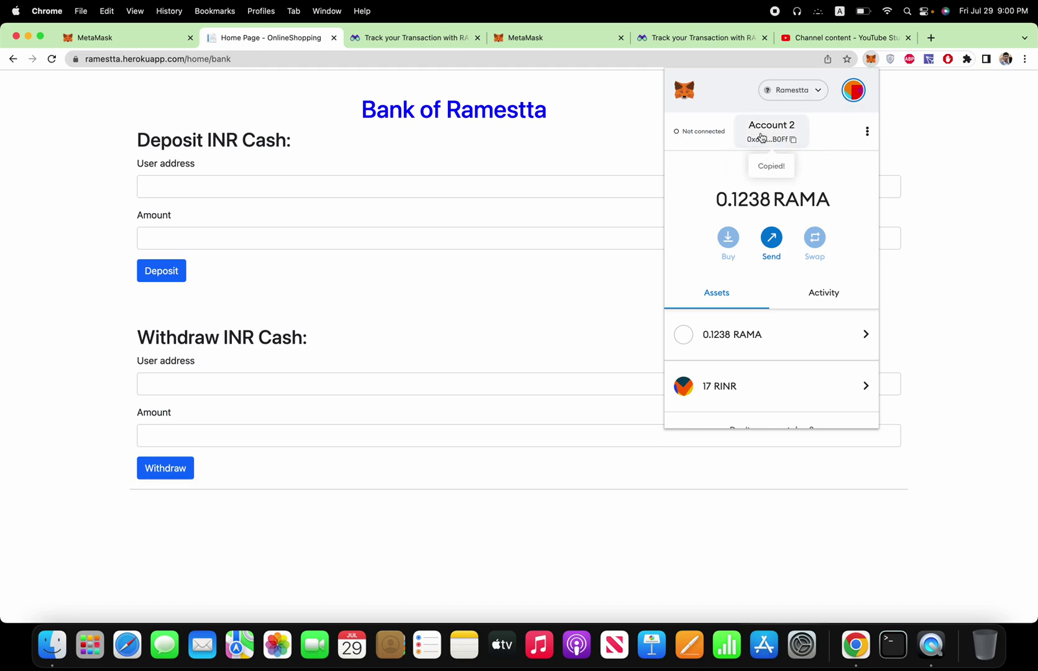
pyautogui.click(636, 156)
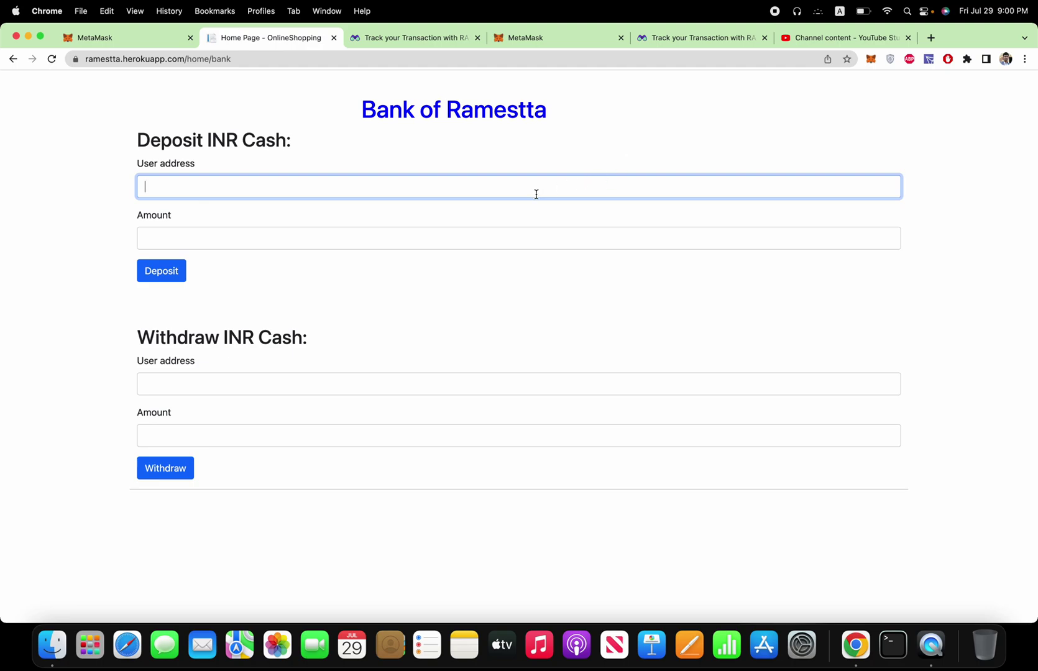
pyautogui.press('super+v')
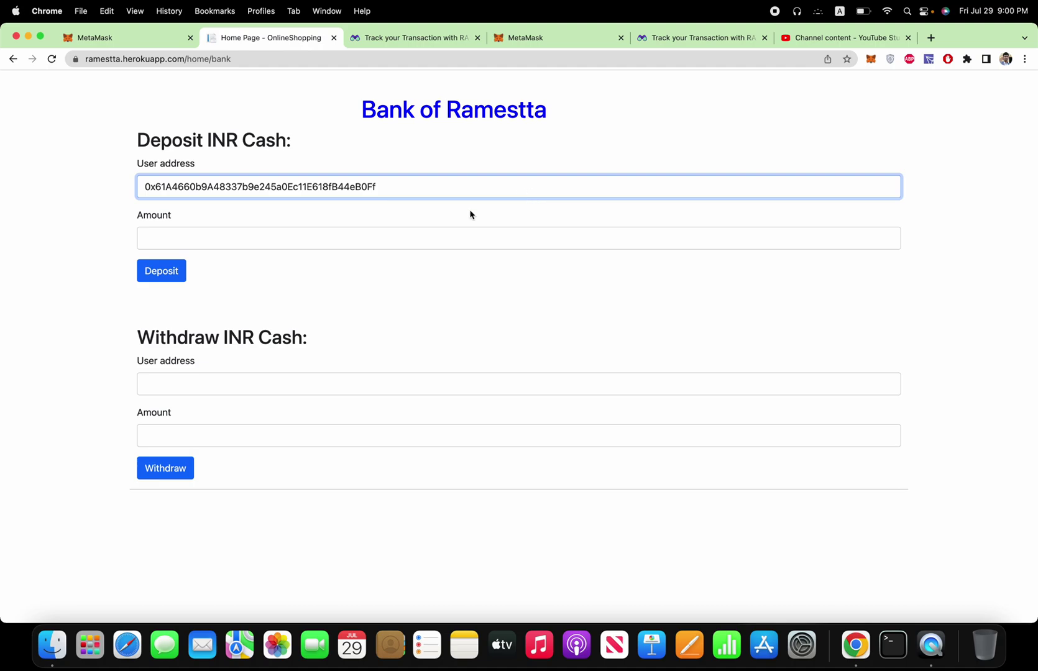
# Enter 100 as the amount of the INR cash deposit.
pyautogui.click(421, 236)
pyautogui.write('100')
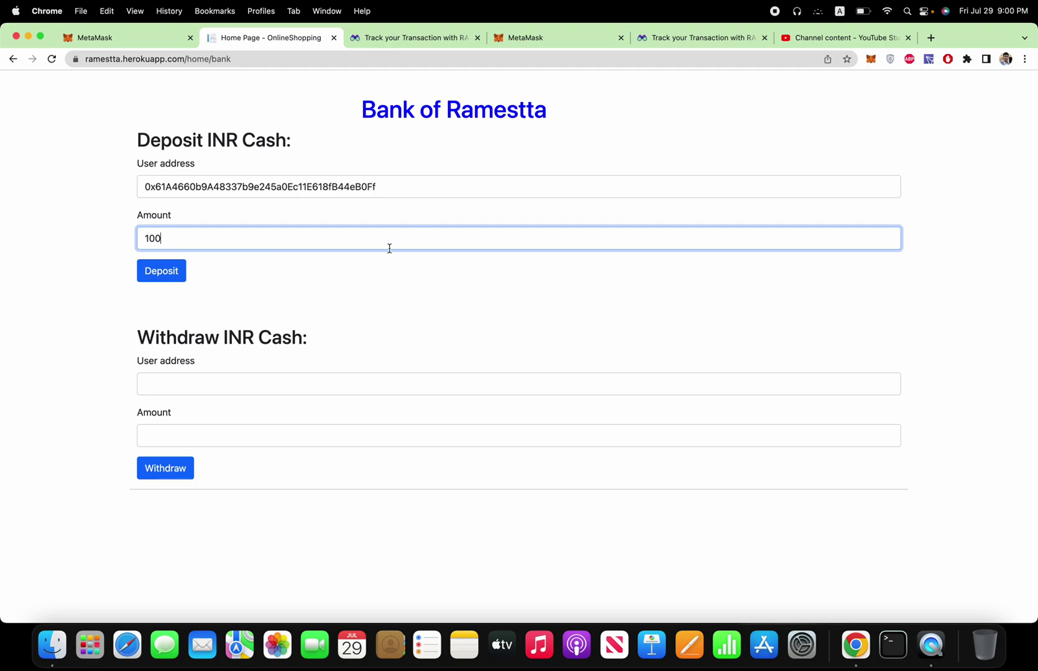
pyautogui.doubleClick(331, 188)
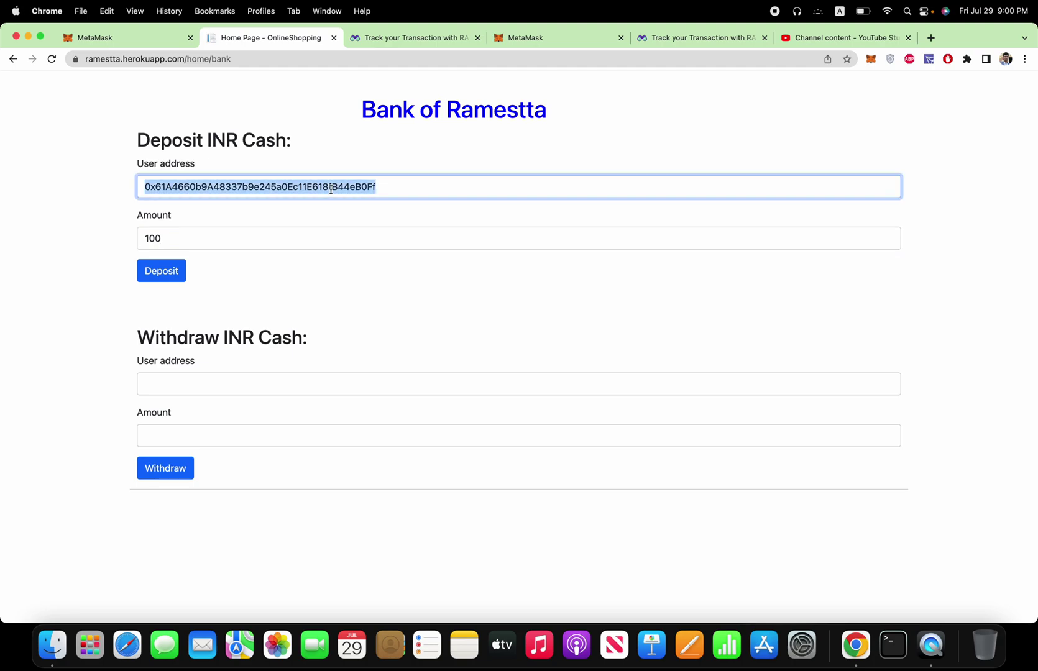
pyautogui.click(155, 238)
pyautogui.doubleClick(155, 237)
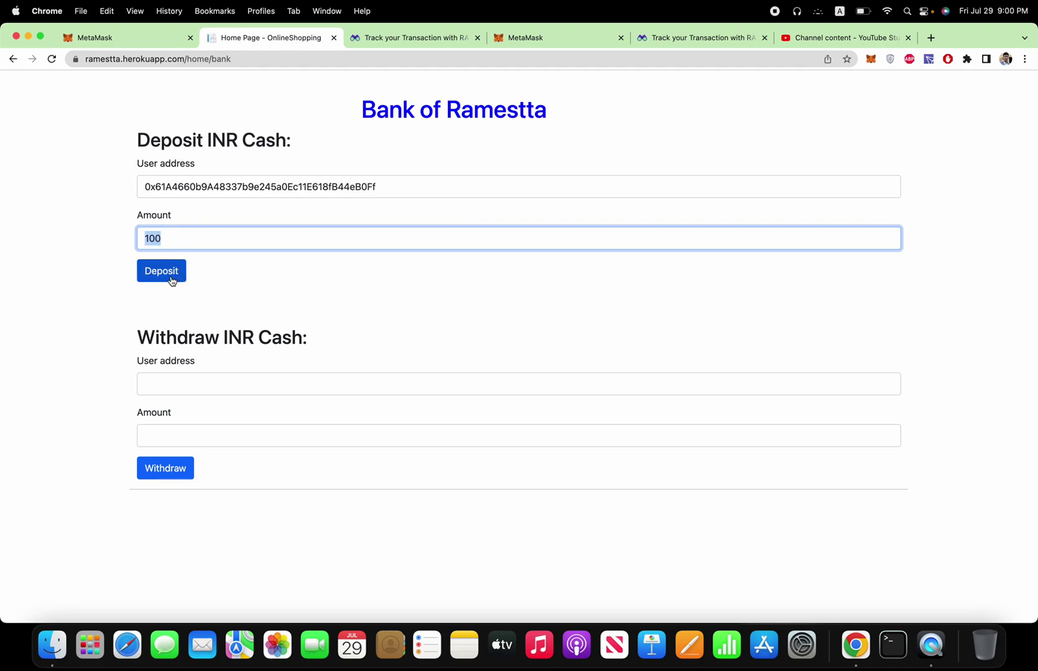
# Check the RINR balance of Account 2 in MetaMask and submit the INR cash deposit.
pyautogui.click(869, 59)
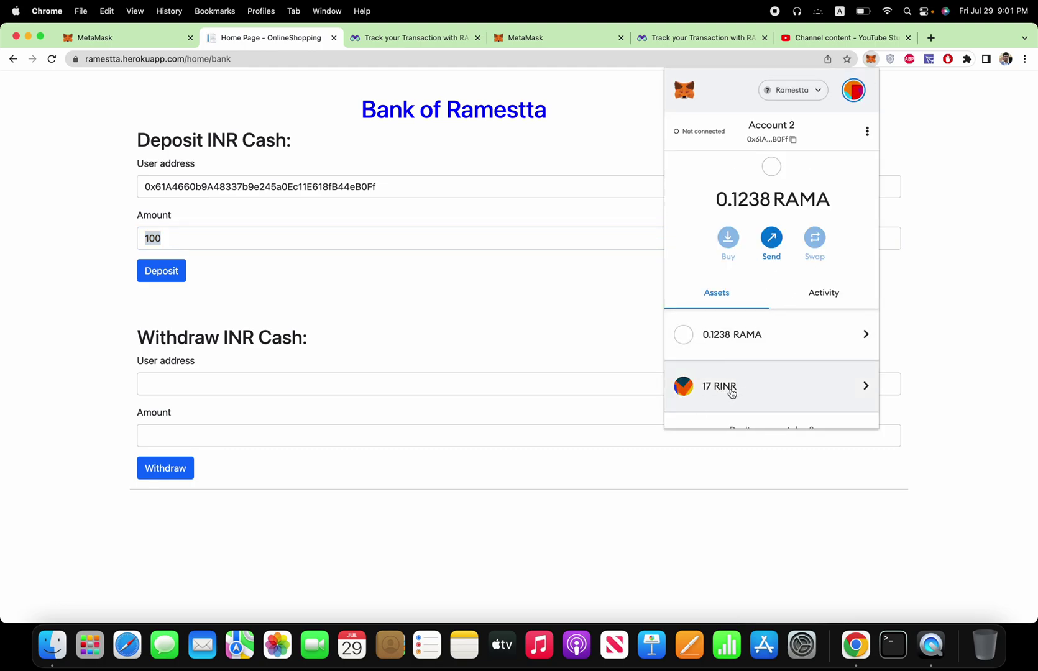
pyautogui.click(525, 341)
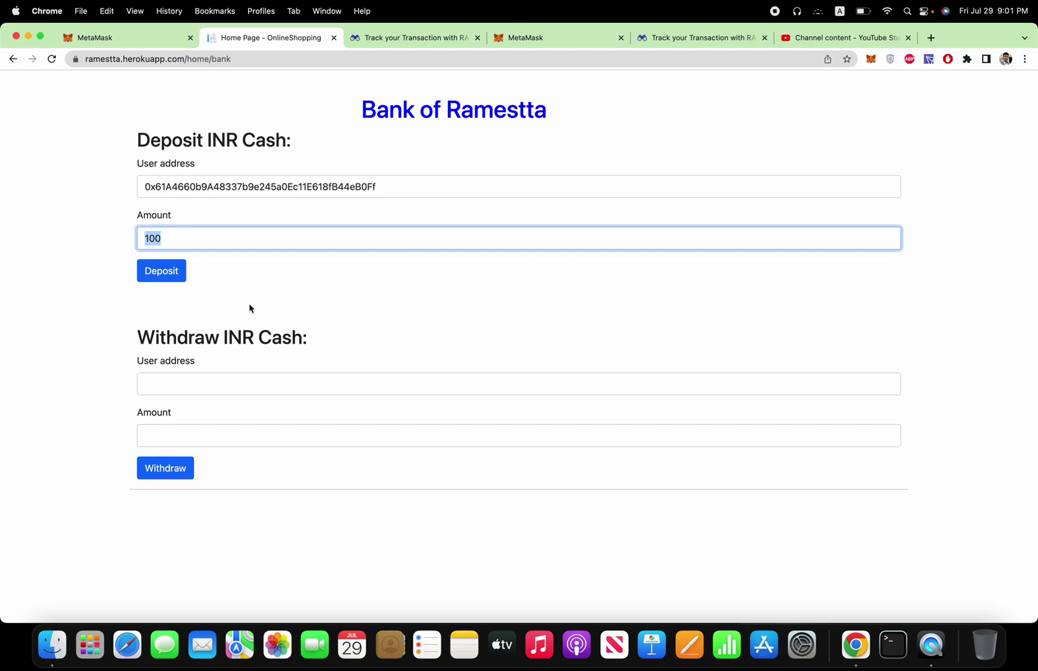
pyautogui.click(161, 271)
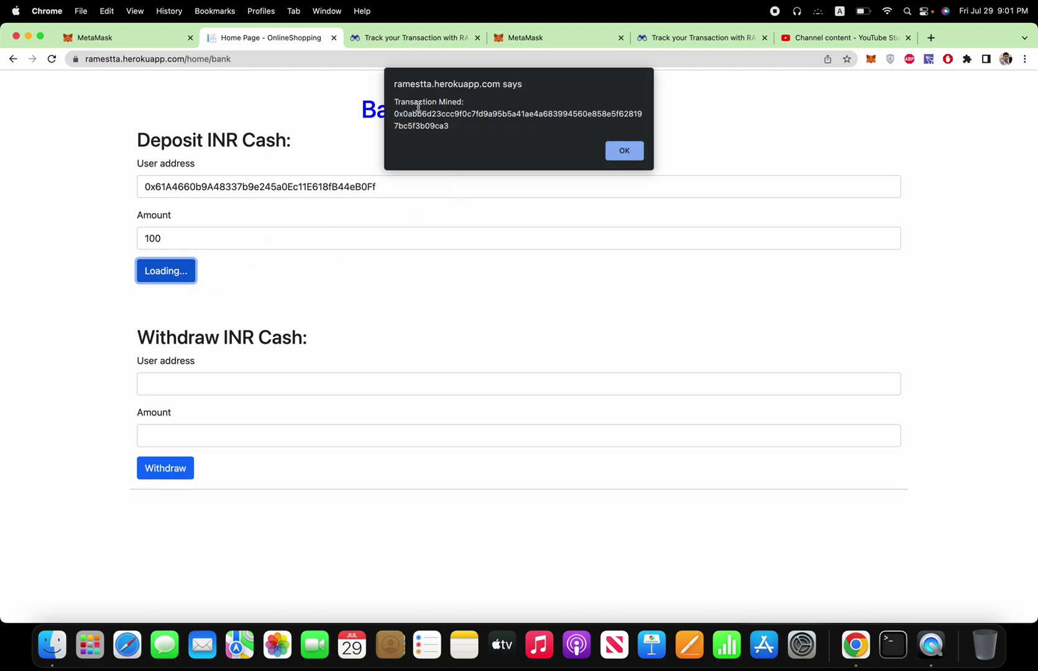
# Dismiss the deposit's transaction notice and check the RINR balance of Account 2 in MetaMask.
pyautogui.click(625, 150)
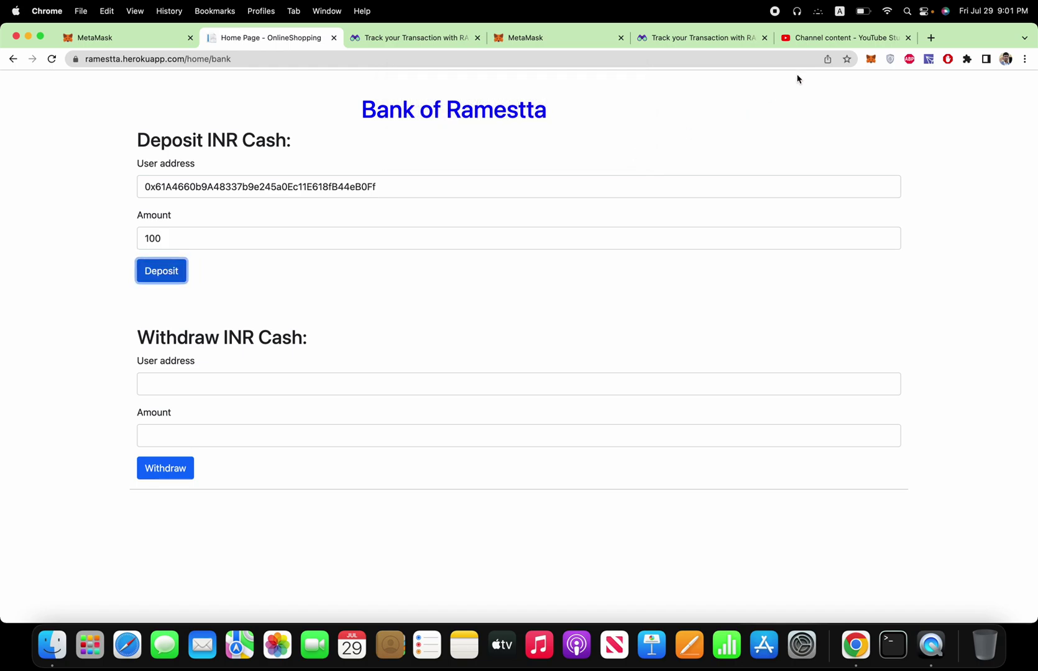
pyautogui.click(871, 59)
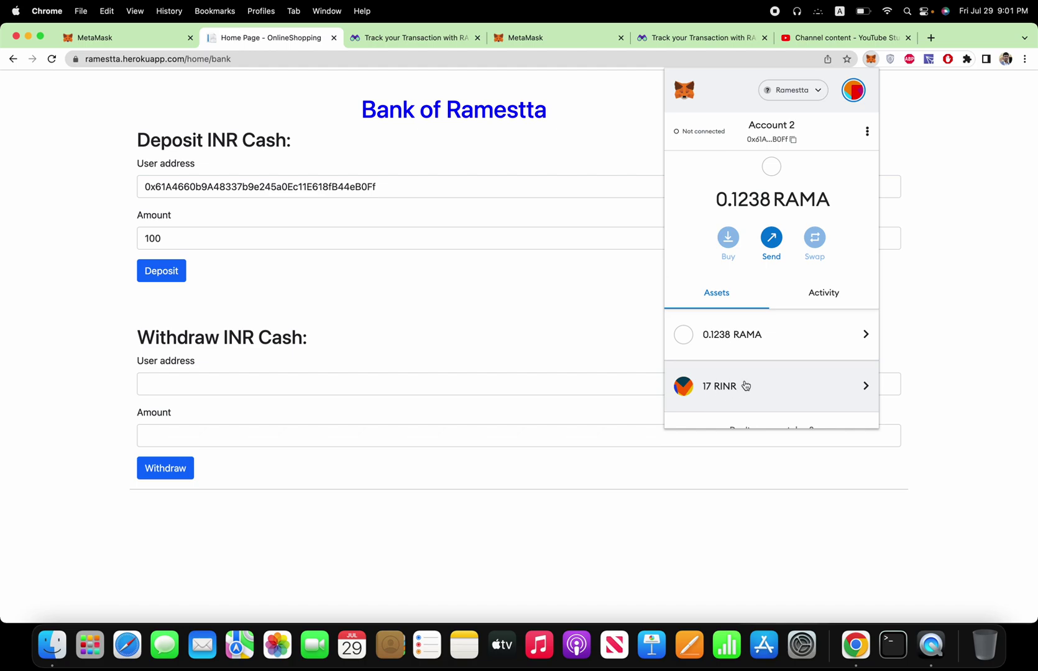
pyautogui.click(721, 391)
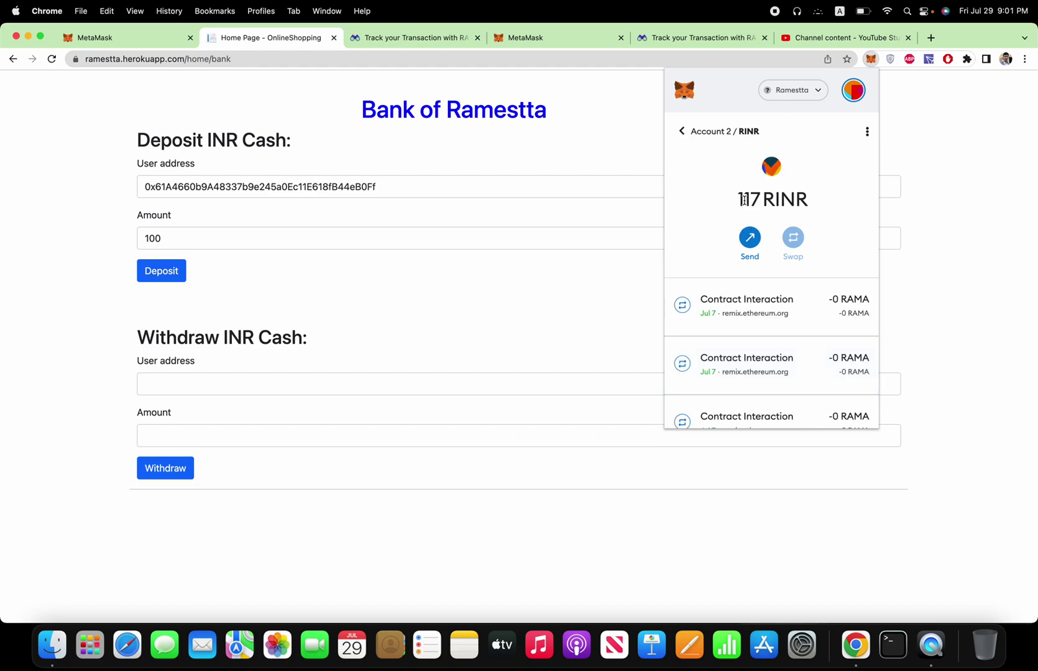
pyautogui.doubleClick(747, 200)
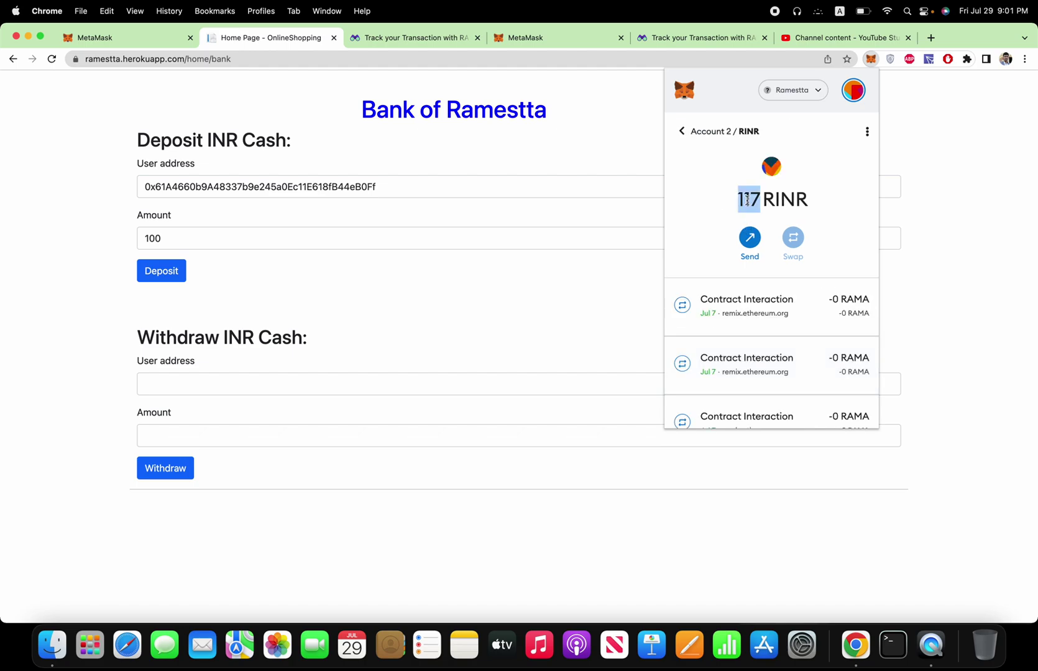
pyautogui.click(784, 199)
pyautogui.doubleClick(750, 200)
pyautogui.doubleClick(773, 204)
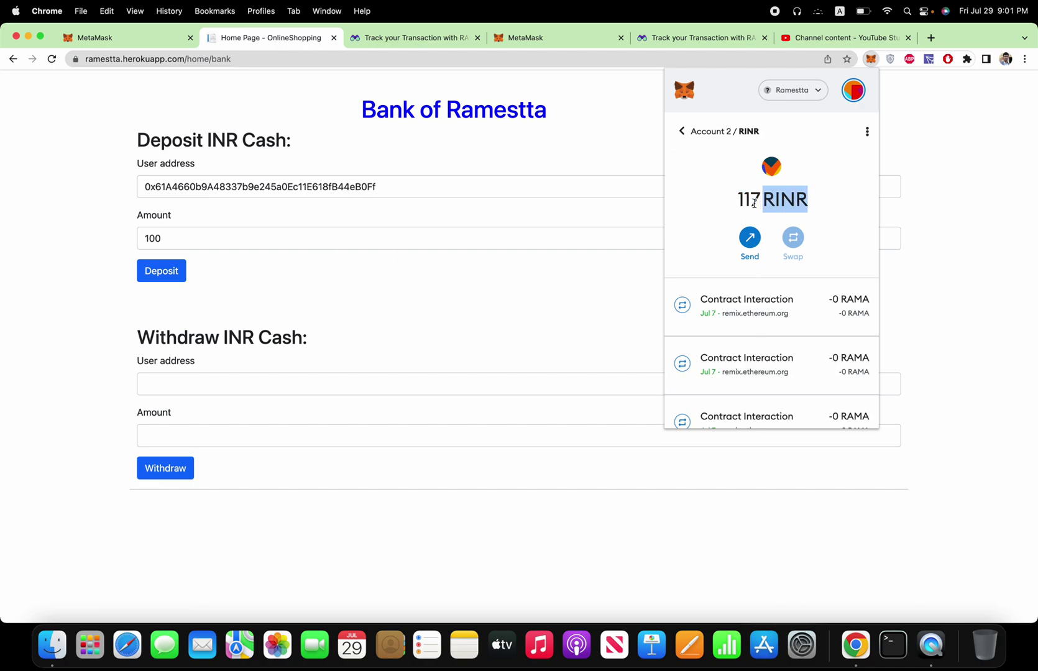
pyautogui.doubleClick(751, 202)
pyautogui.doubleClick(771, 204)
pyautogui.click(550, 279)
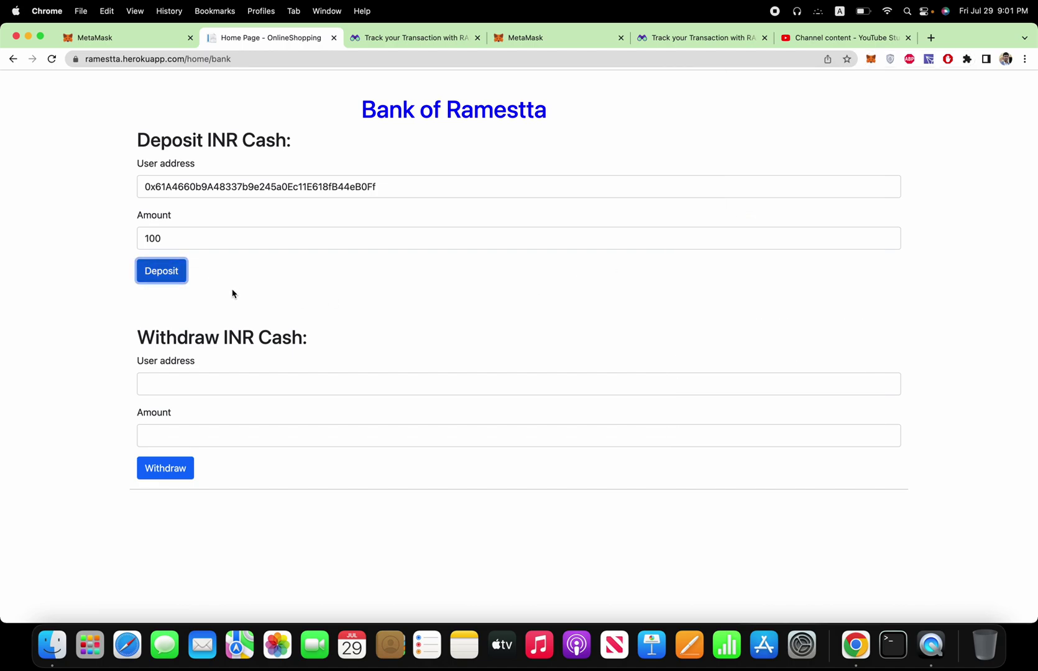
# Review the Deposit INR Cash form and compare its amount with Account 2's RINR balance in MetaMask.
pyautogui.moveTo(232, 294); pyautogui.dragTo(135, 140)
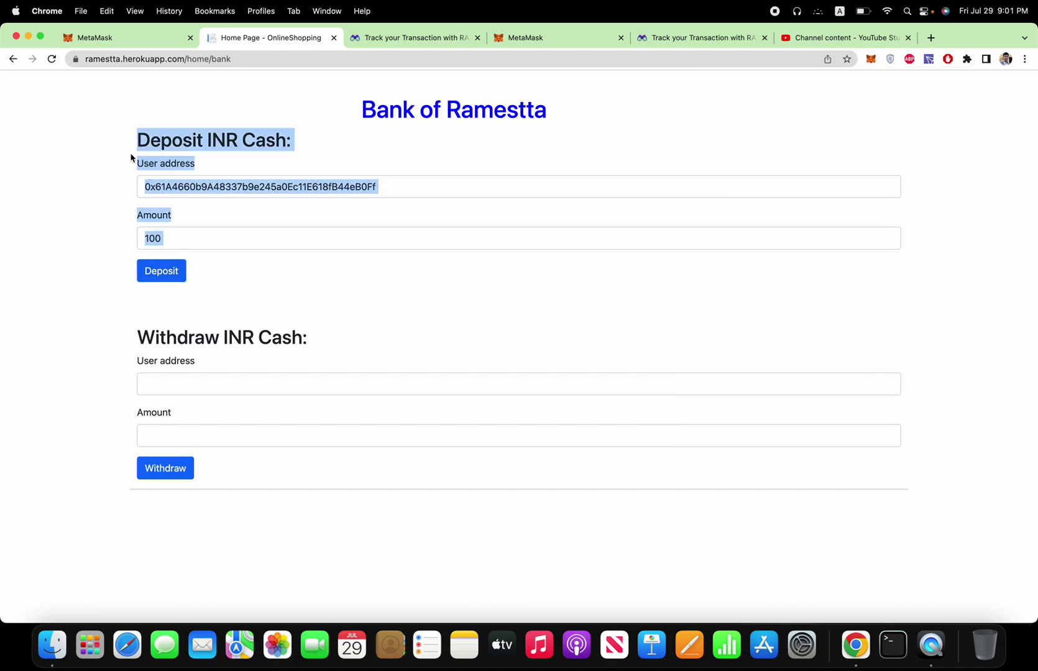
pyautogui.click(132, 157)
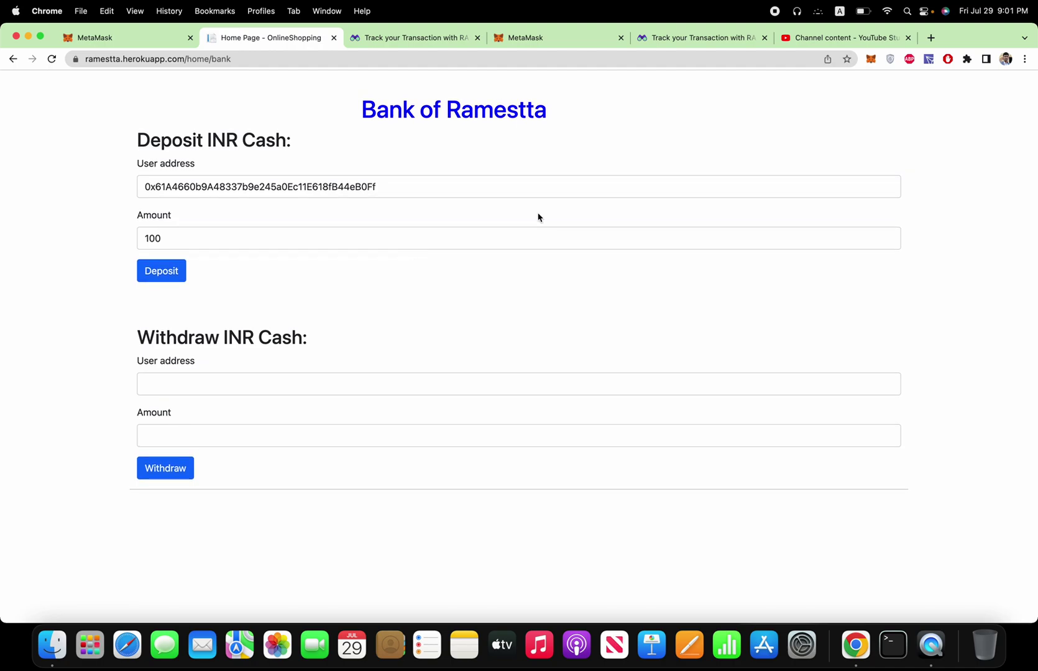
pyautogui.click(873, 60)
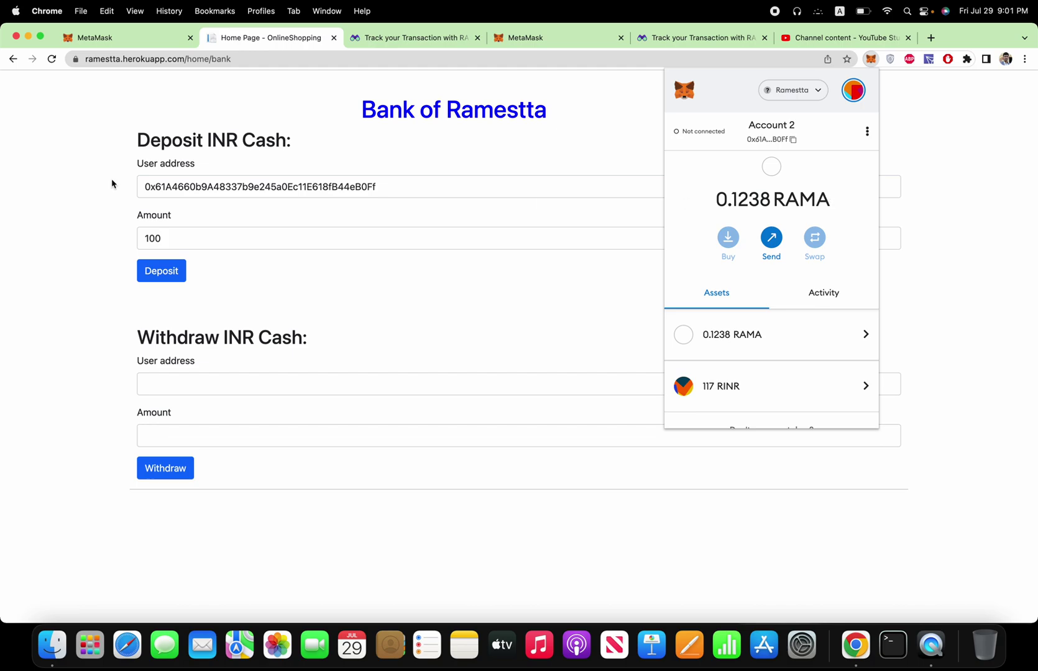
pyautogui.click(151, 237)
pyautogui.doubleClick(151, 237)
pyautogui.click(317, 310)
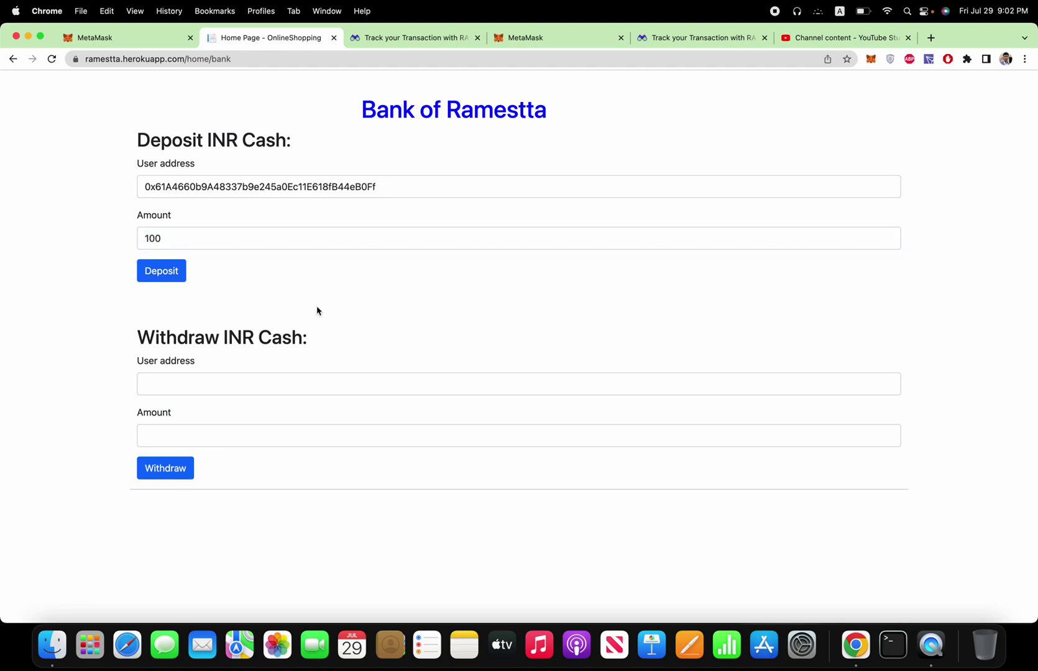
# Copy the user address from the INR cash deposit form into the user address of the INR cash withdrawal.
pyautogui.click(352, 188)
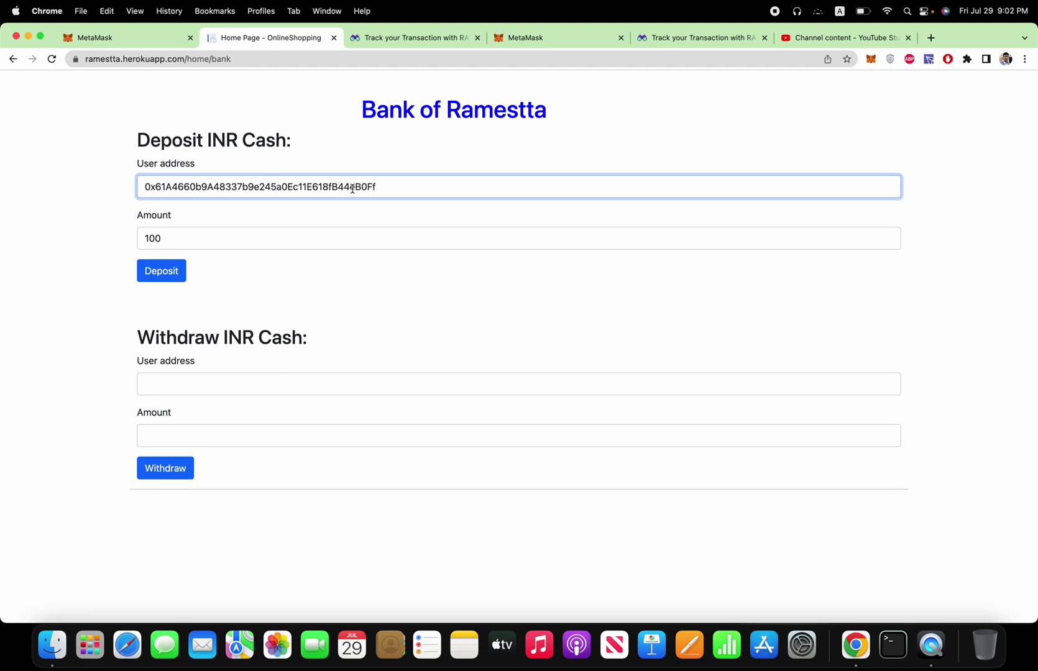
pyautogui.doubleClick(323, 188)
pyautogui.press('super+c')
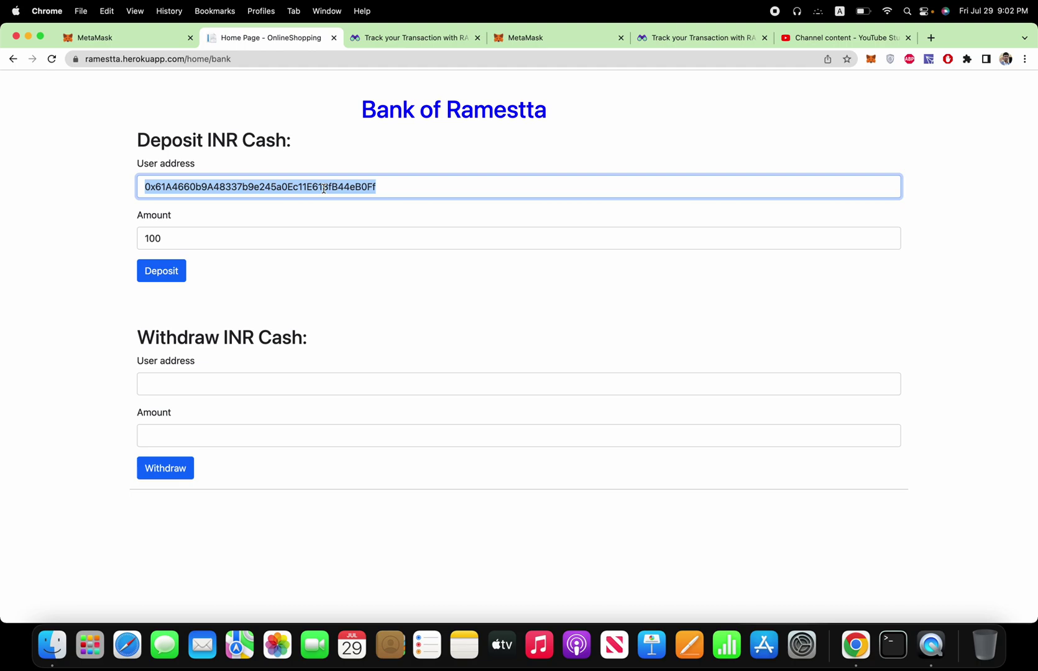
pyautogui.click(254, 386)
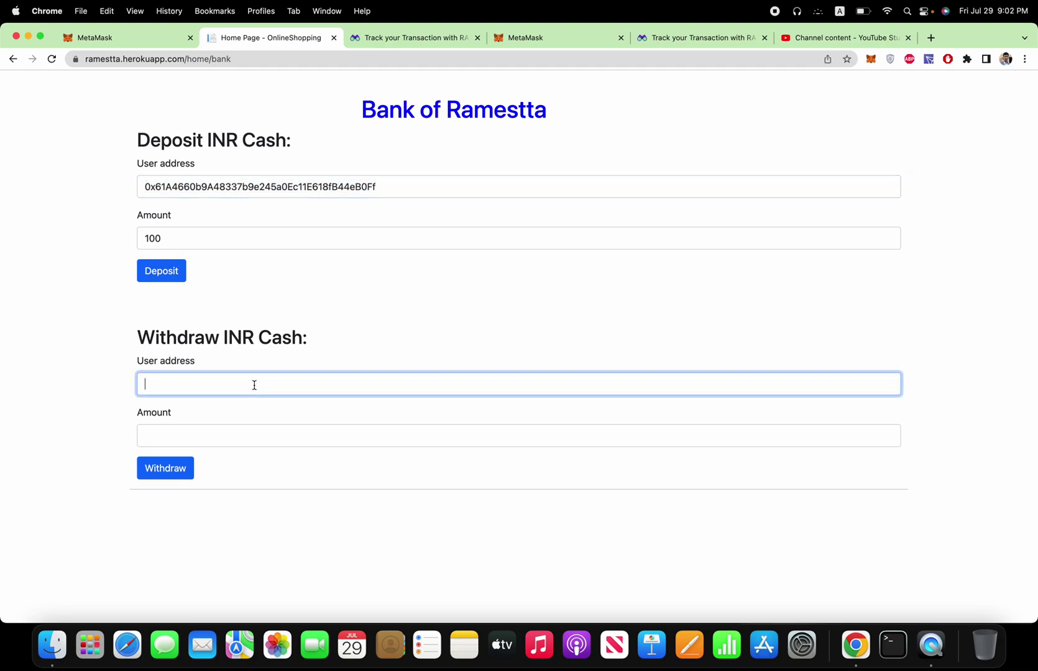
pyautogui.press('super+v')
# Set the INR cash withdrawal amount to 50, submit the withdrawal and dismiss its transaction notice.
pyautogui.click(217, 436)
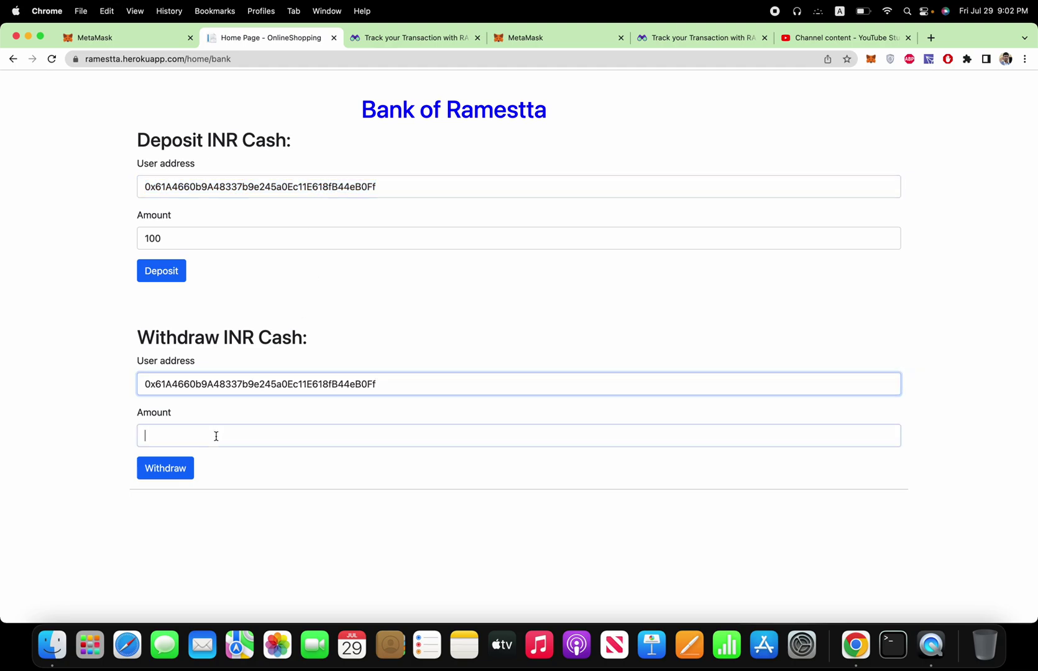
pyautogui.write('50')
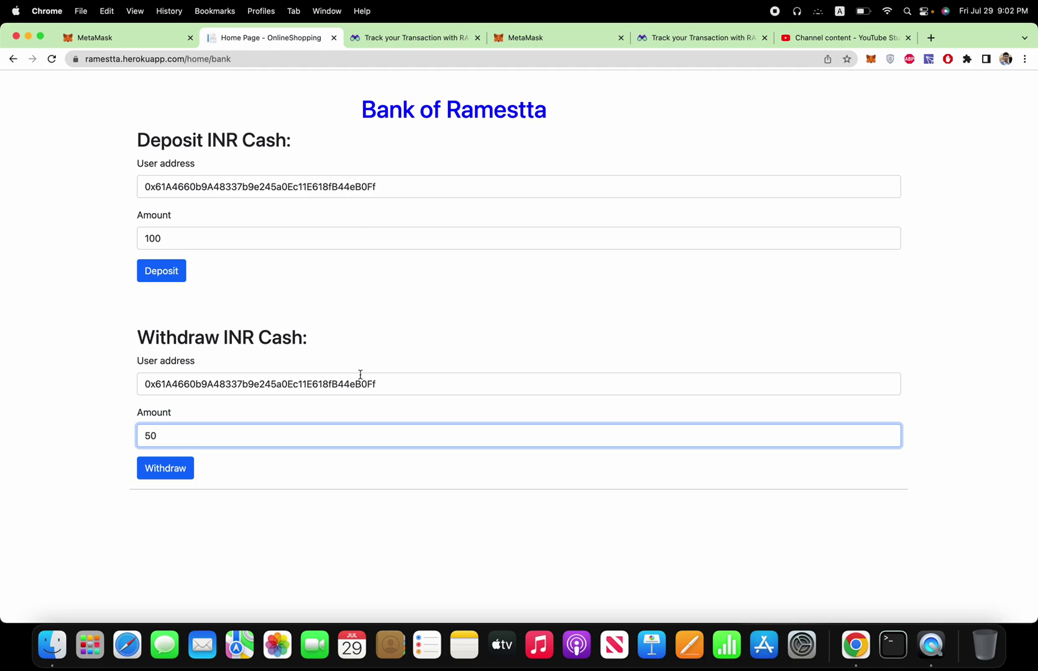
pyautogui.click(336, 386)
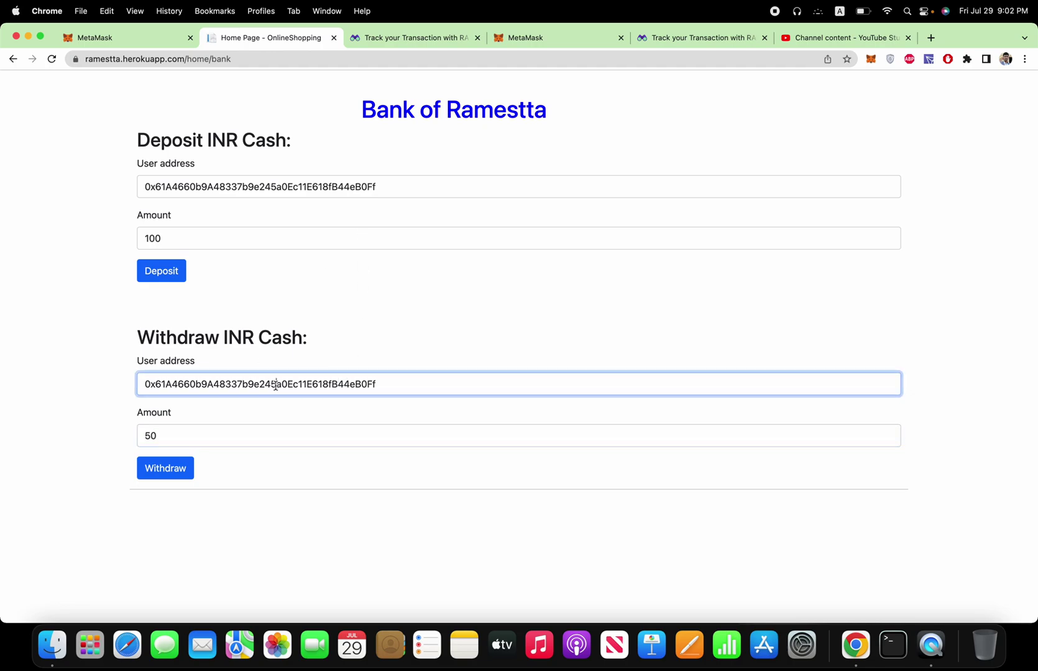
pyautogui.doubleClick(152, 437)
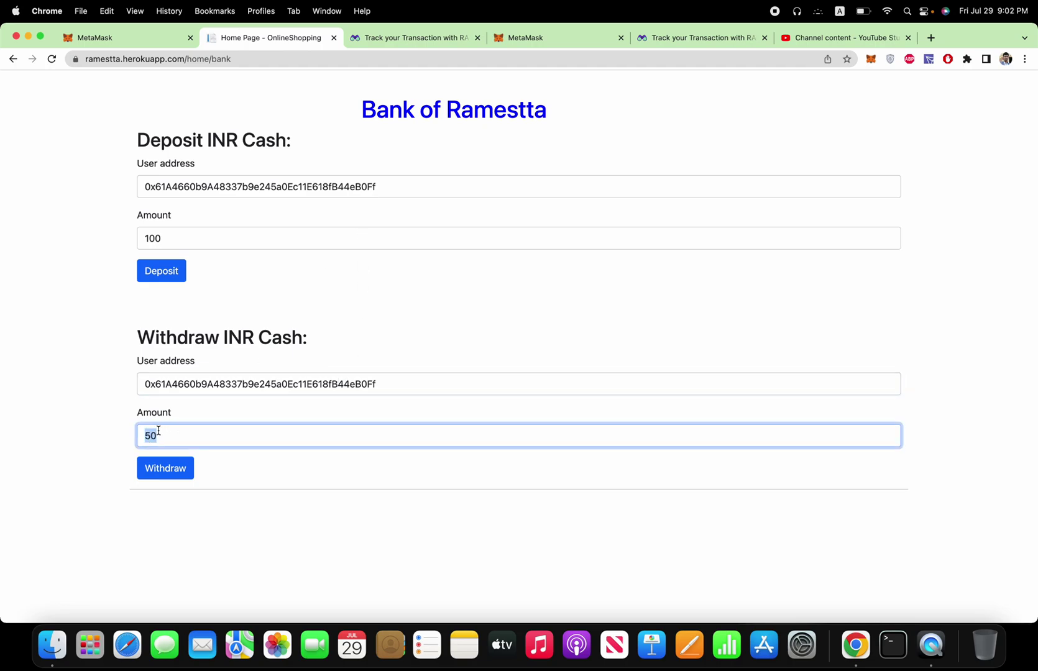
pyautogui.click(181, 477)
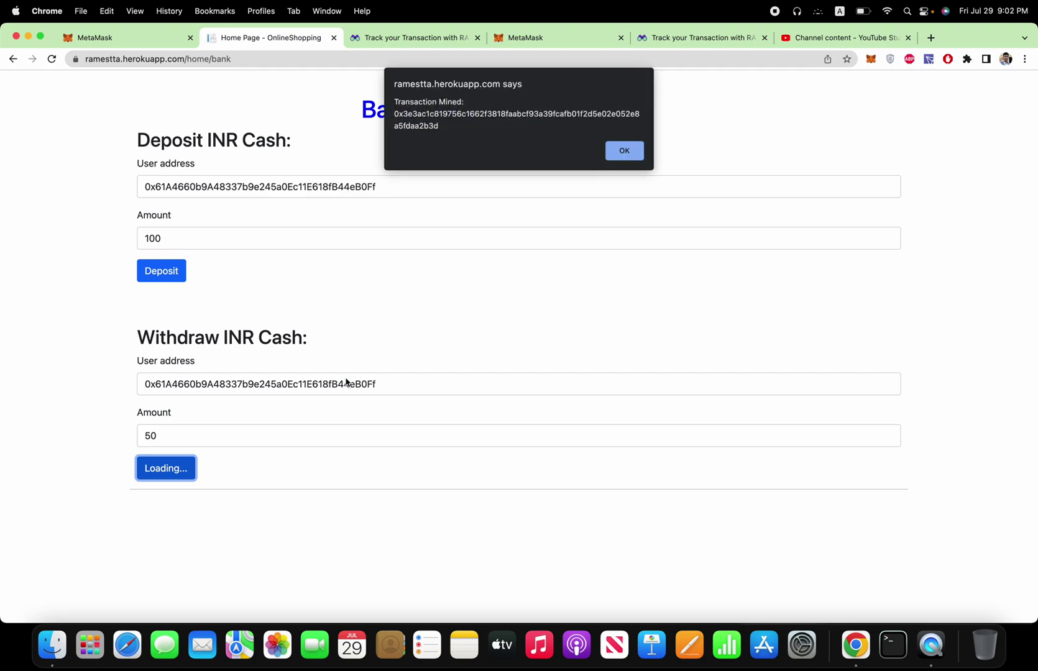
pyautogui.click(636, 160)
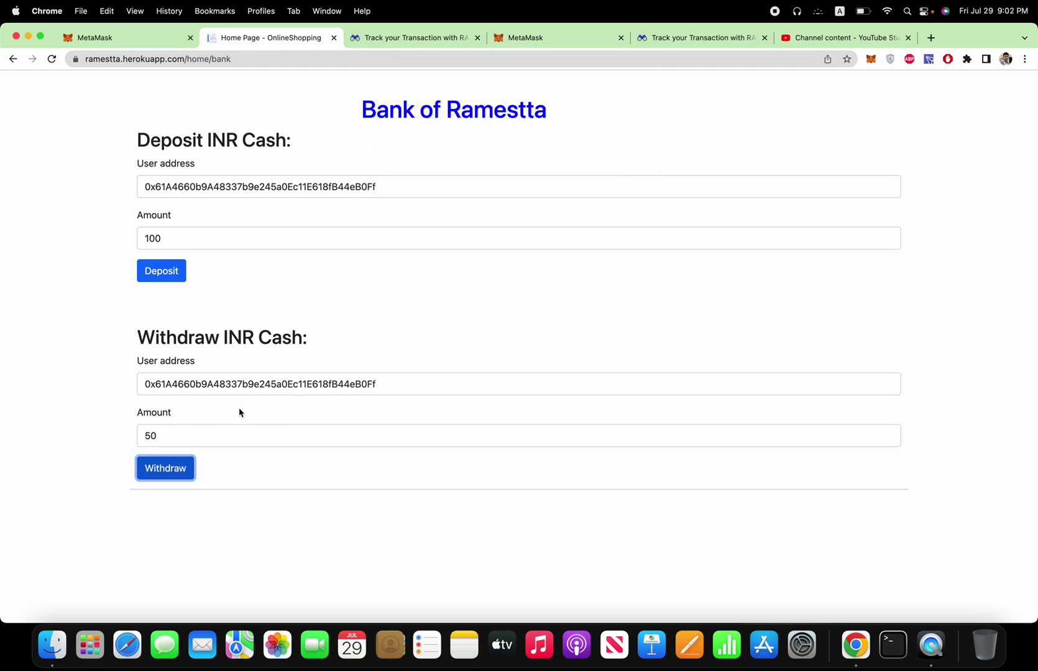
# Check Account 2's RINR balance in MetaMask against the withdrawn amount, then return to the bank page.
pyautogui.doubleClick(149, 438)
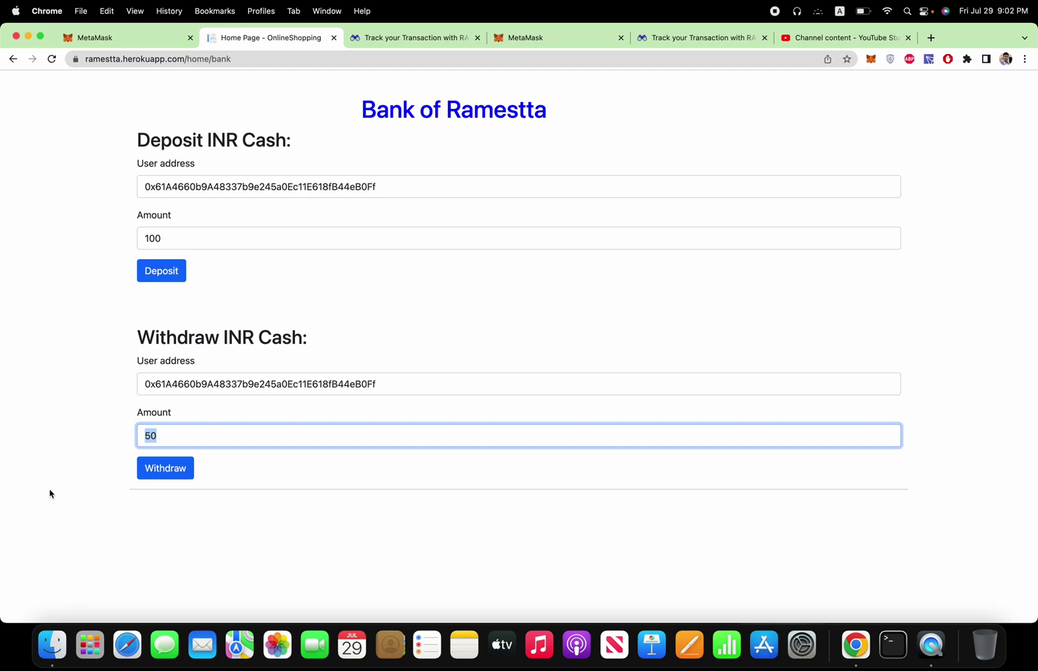
pyautogui.click(871, 60)
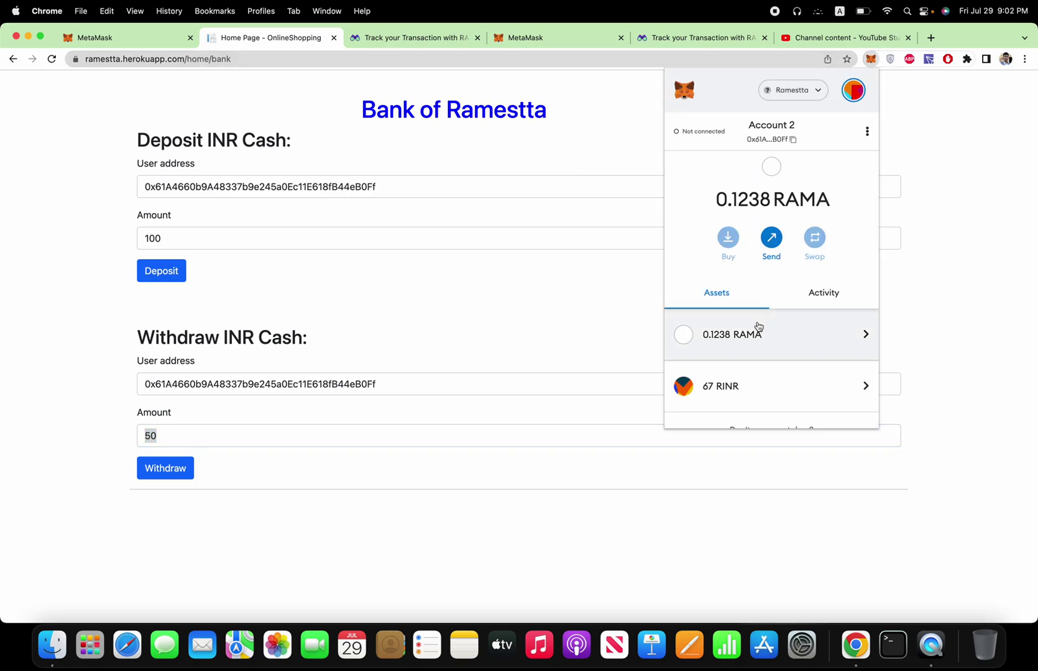
pyautogui.click(713, 394)
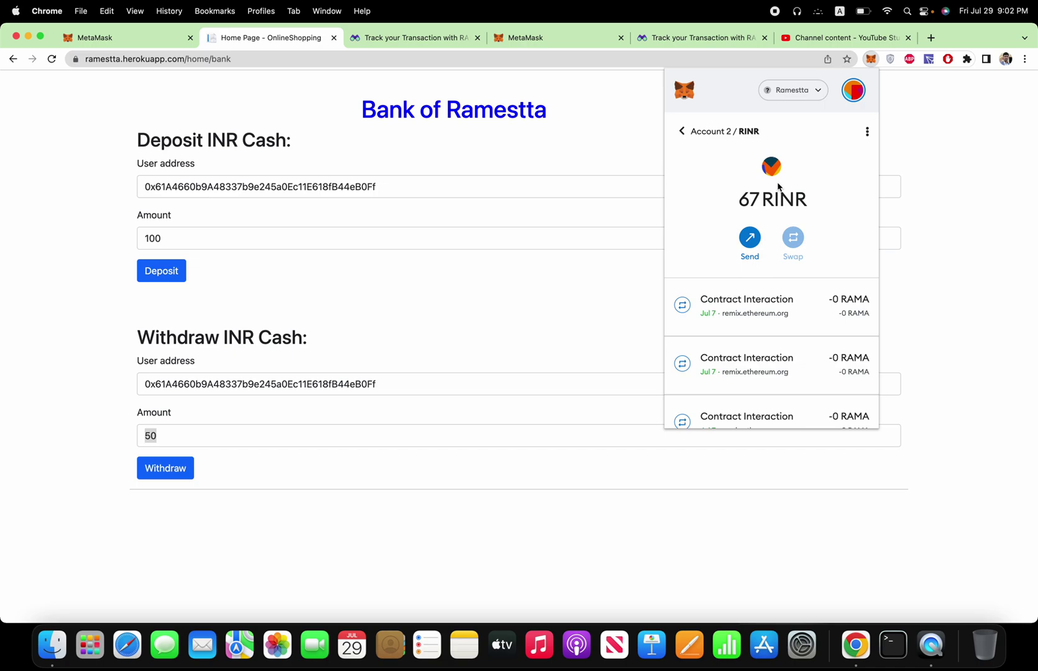
pyautogui.click(621, 159)
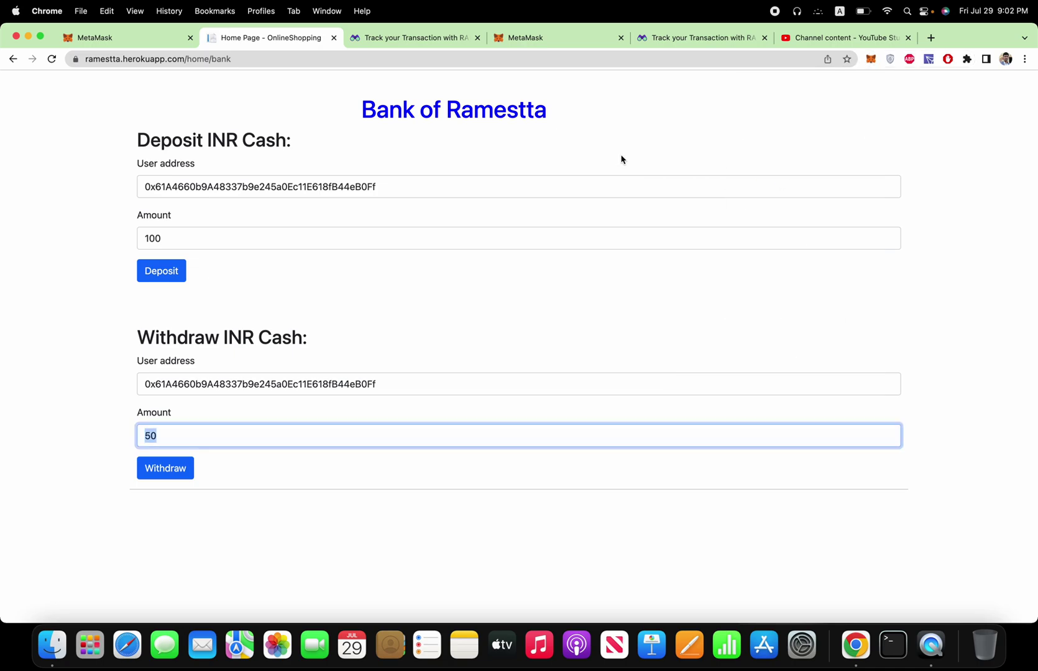
pyautogui.click(398, 256)
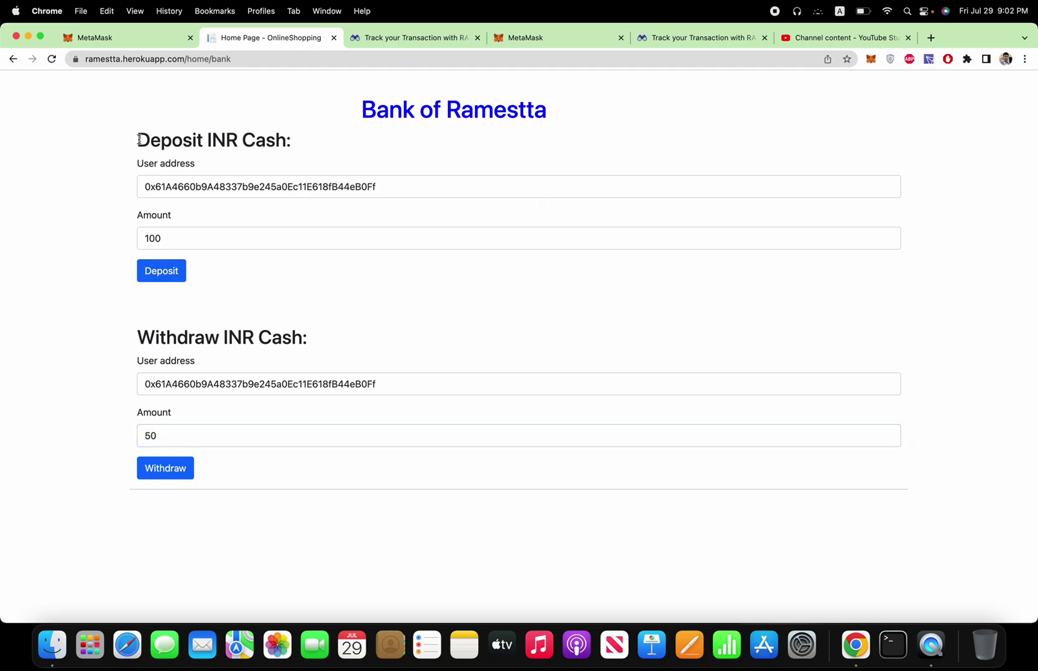
# Examine the Bank of Ramestta heading and the Deposit INR Cash and Withdraw INR Cash sections.
pyautogui.moveTo(136, 146); pyautogui.dragTo(295, 372)
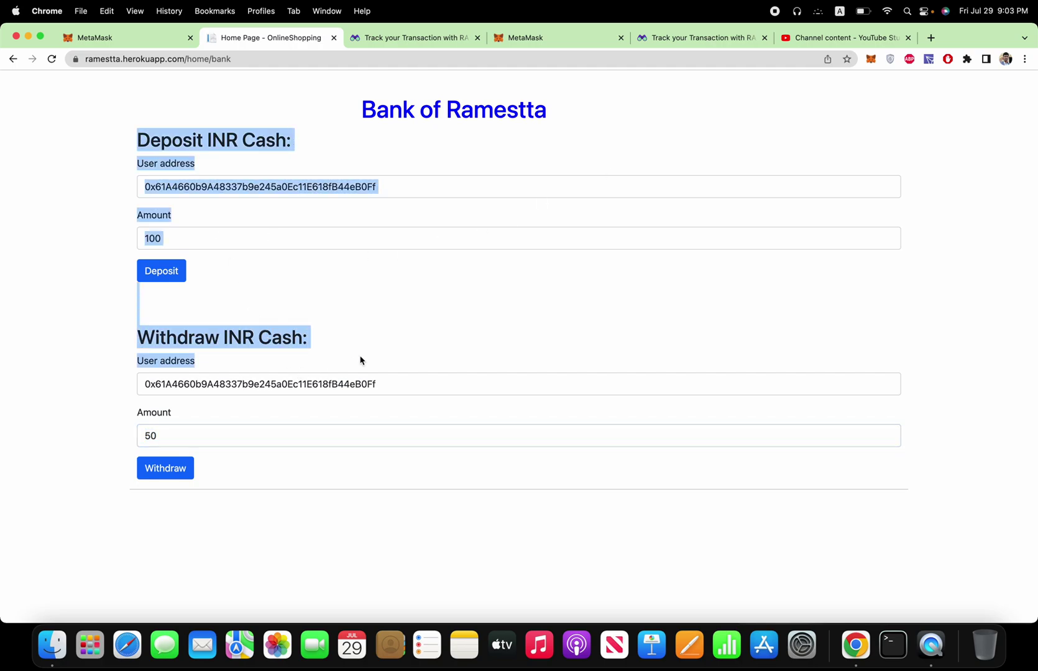
pyautogui.click(380, 356)
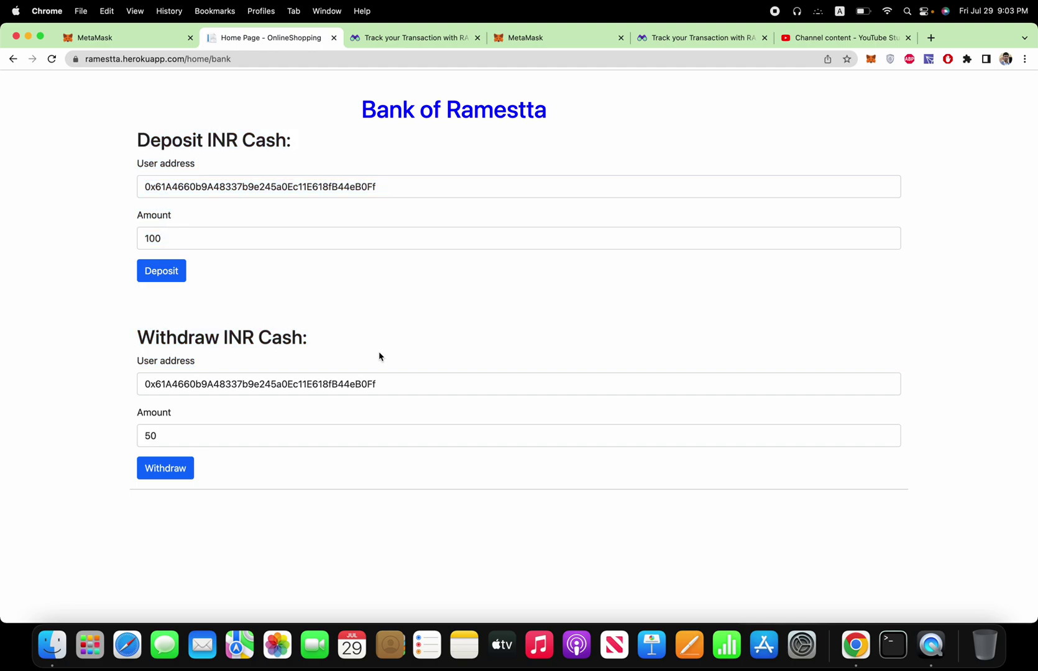
pyautogui.doubleClick(224, 144)
pyautogui.click(275, 165)
pyautogui.doubleClick(261, 145)
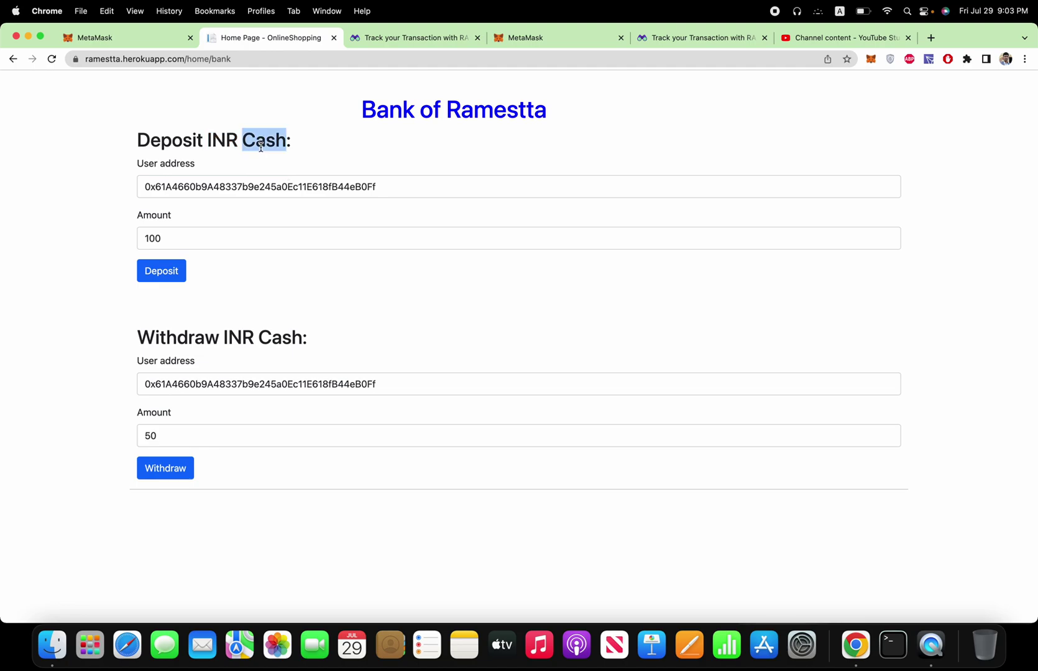
pyautogui.doubleClick(164, 147)
pyautogui.moveTo(362, 109); pyautogui.dragTo(605, 117)
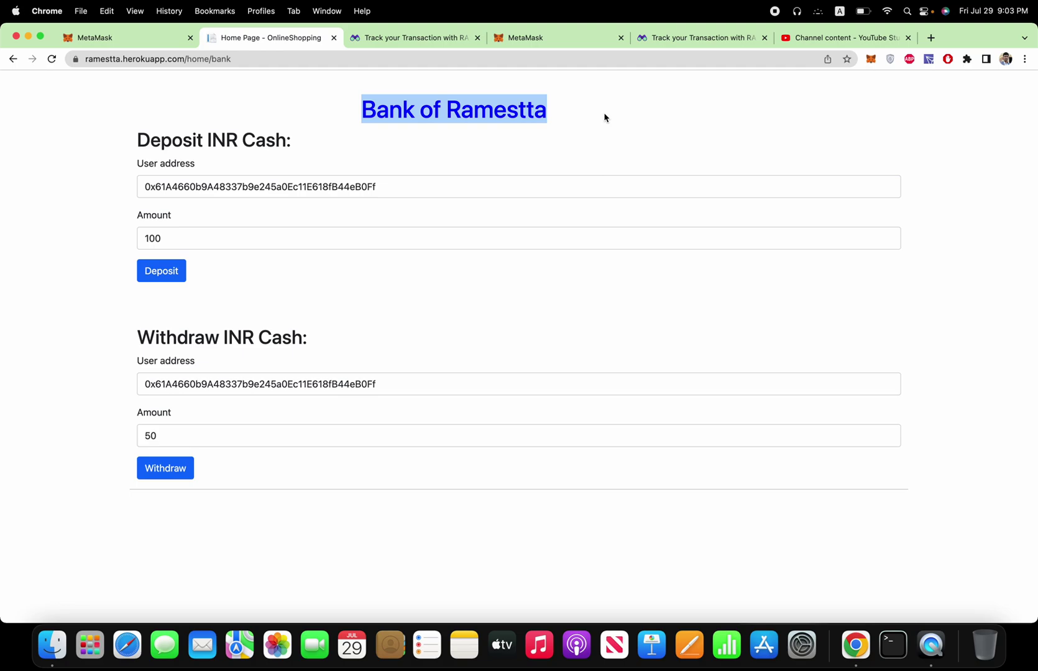
pyautogui.click(501, 135)
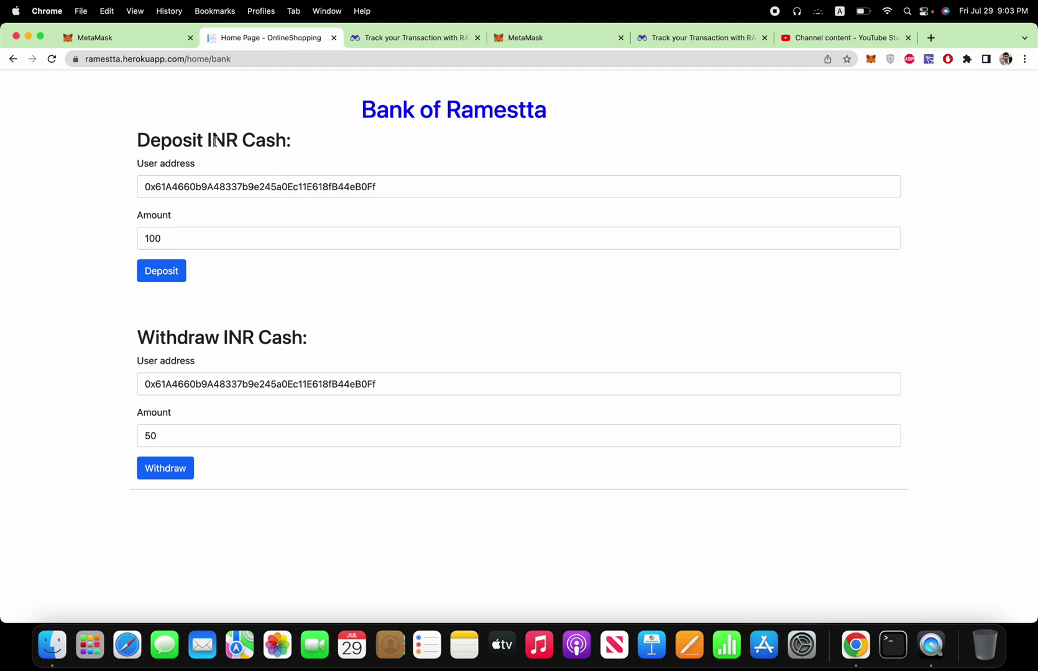
pyautogui.moveTo(205, 140); pyautogui.dragTo(350, 133)
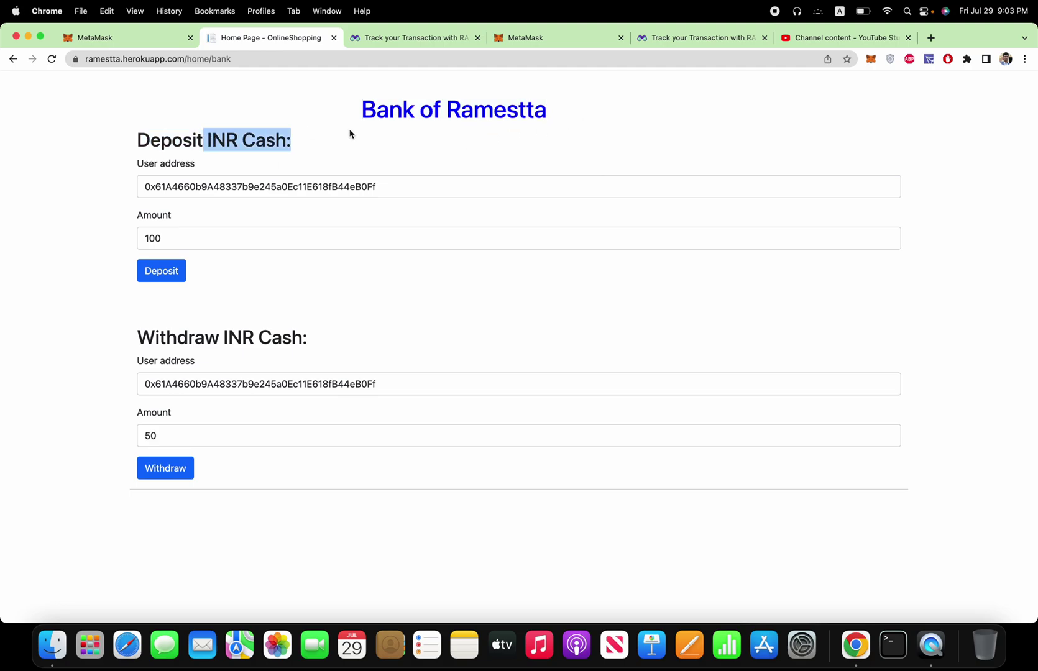
# Start sending RINR from Account 2 in MetaMask and choose Account 1 among the own accounts as the recipient.
pyautogui.click(870, 60)
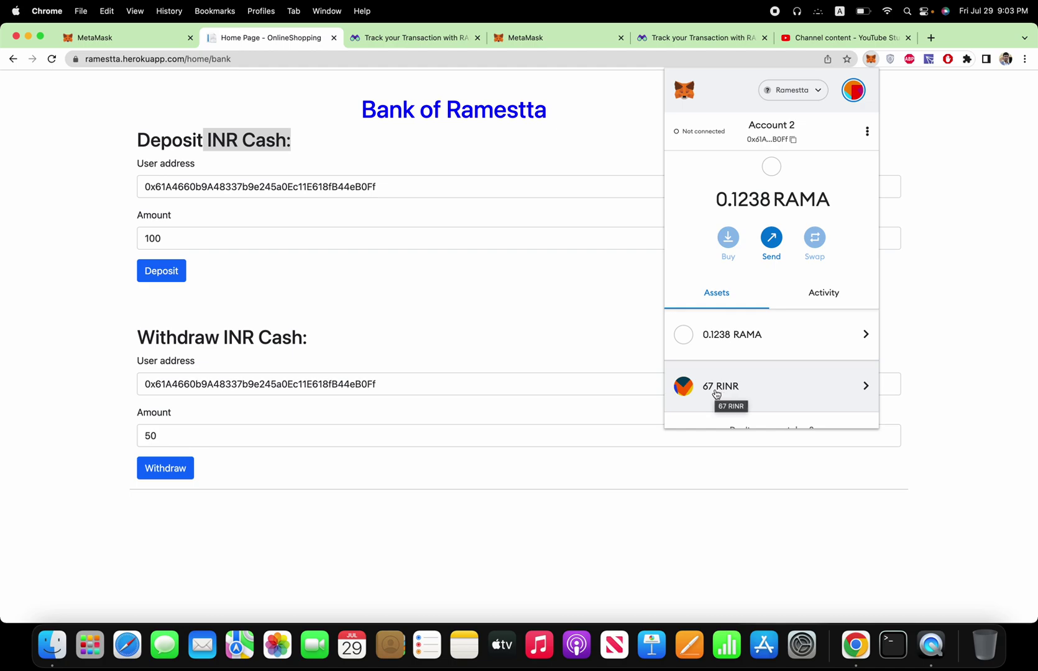
pyautogui.scroll(-2, 716, 393)
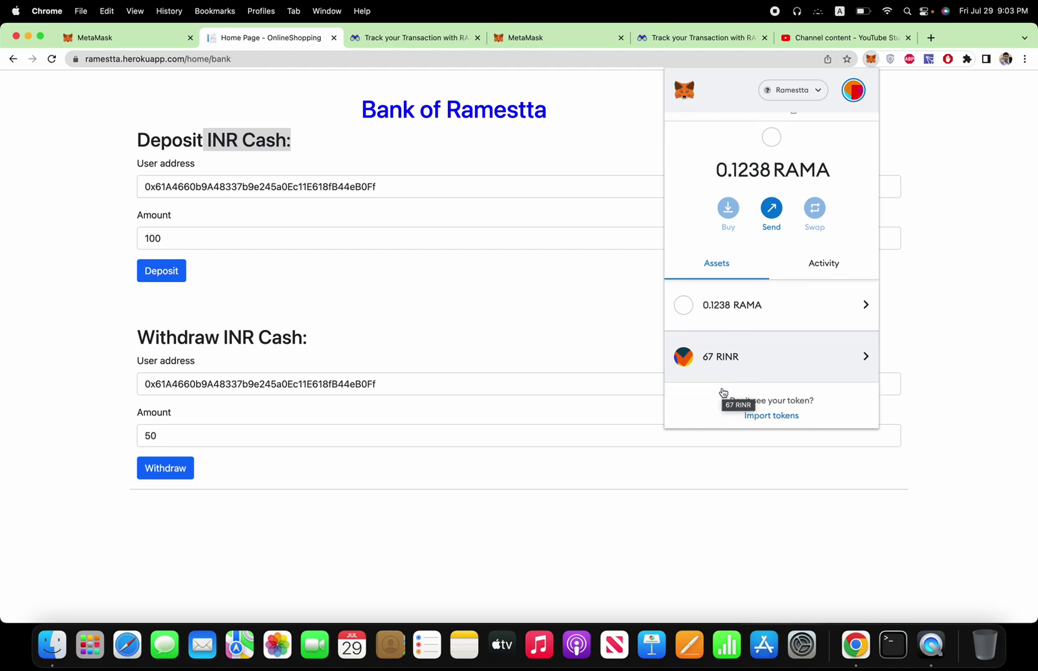
pyautogui.click(723, 353)
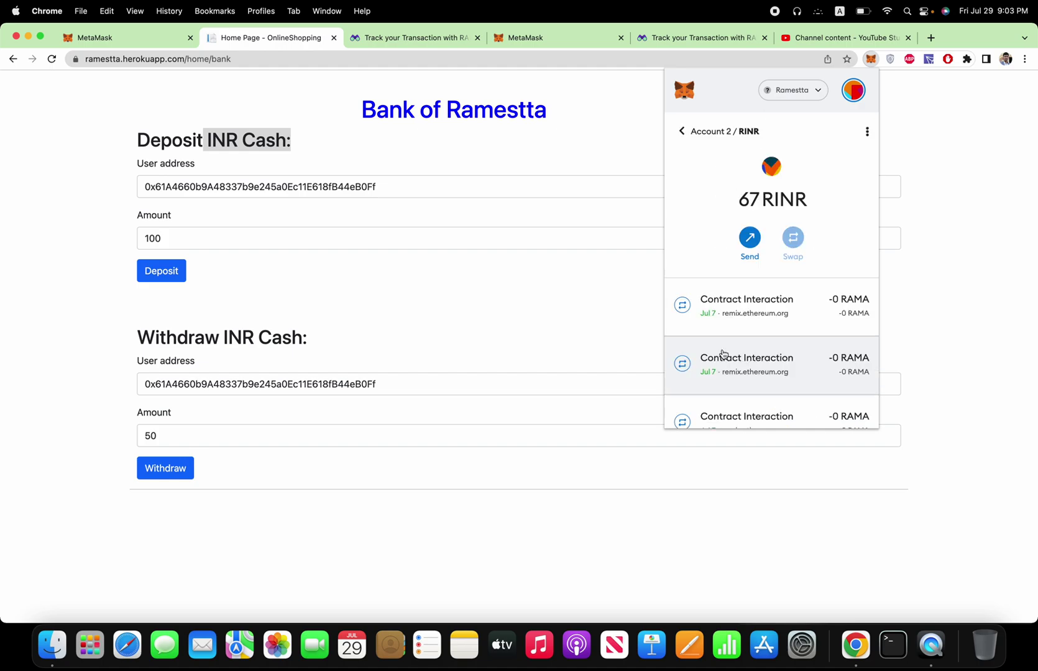
pyautogui.click(750, 238)
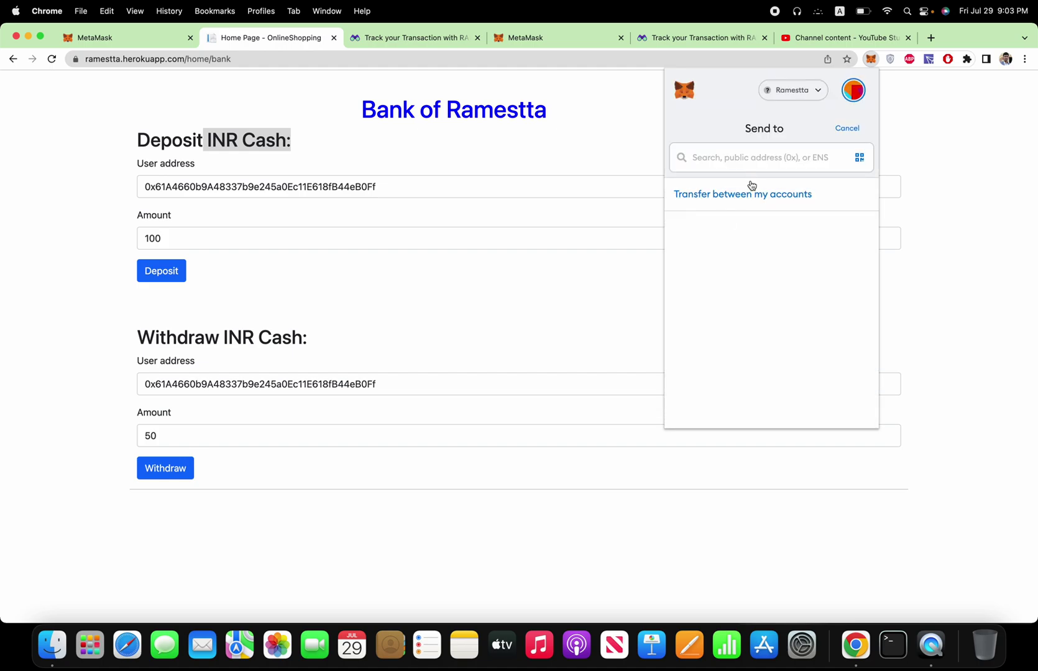
pyautogui.click(748, 201)
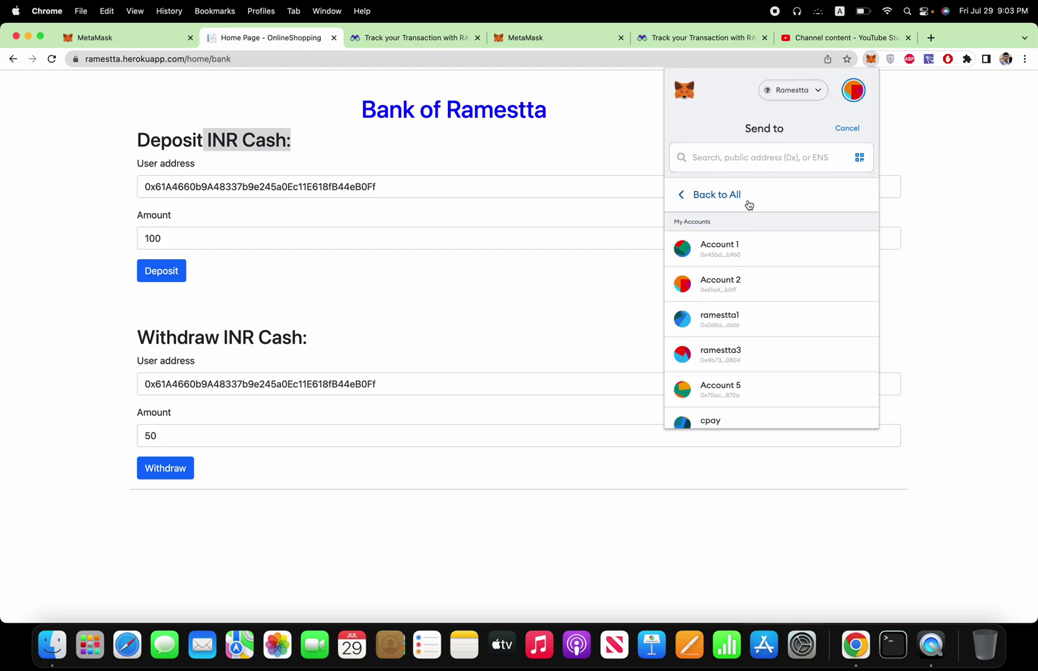
pyautogui.click(722, 252)
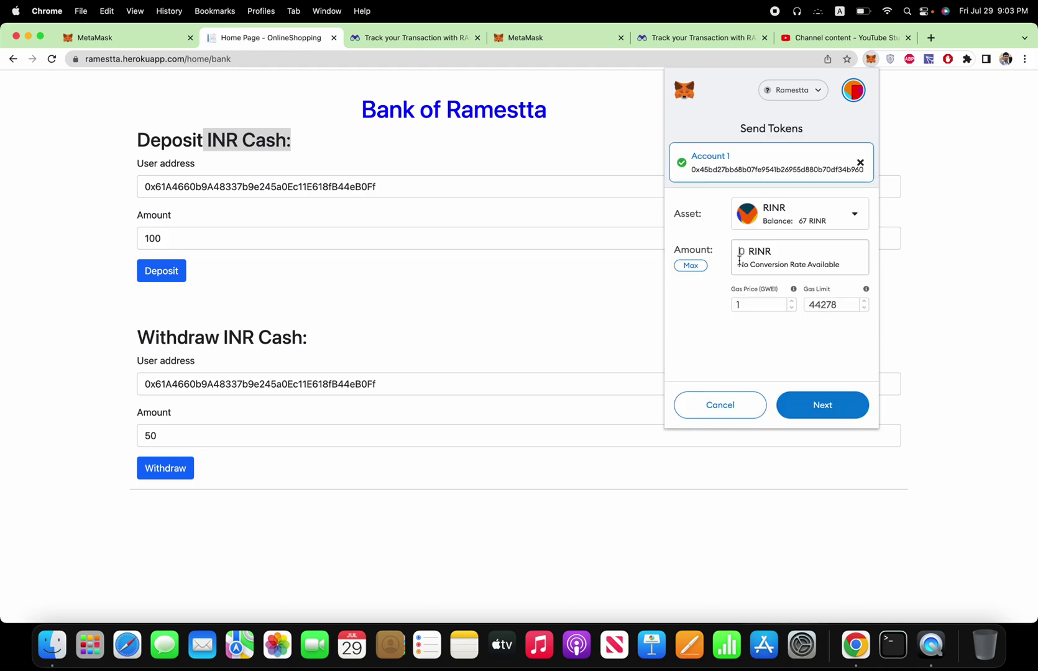
# Set the transfer amount to 10 RINR and confirm the transaction to Account 1.
pyautogui.click(741, 251)
pyautogui.write('10')
pyautogui.click(822, 415)
pyautogui.scroll(-3, 830, 315)
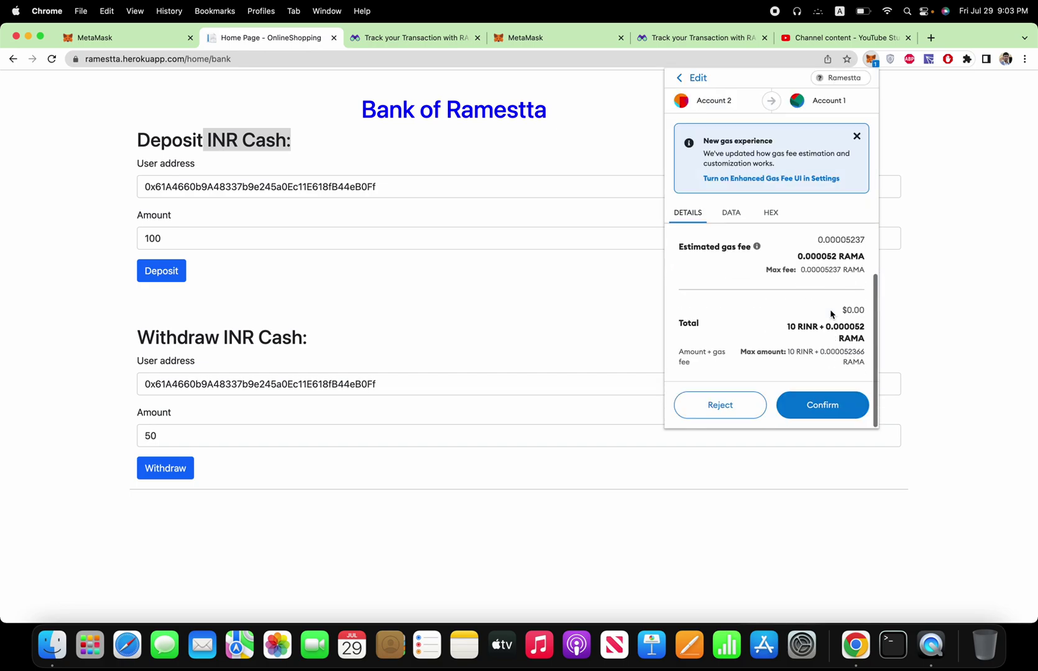
pyautogui.click(835, 411)
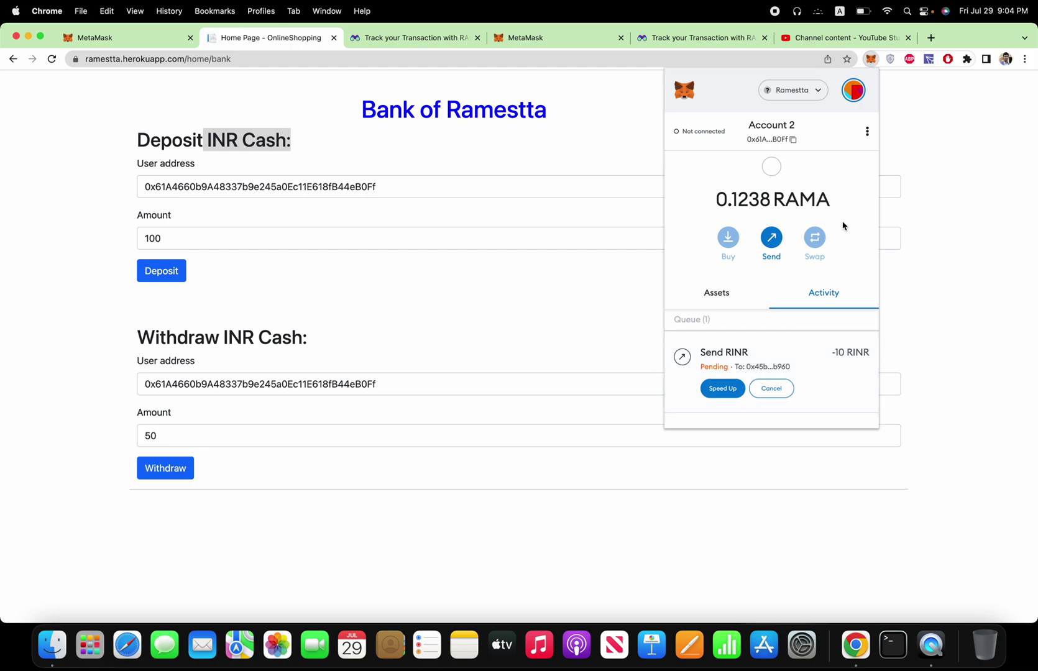
# Check Account 2's RINR balance after the transfer, switch to Account 1 and view its RINR asset.
pyautogui.click(718, 298)
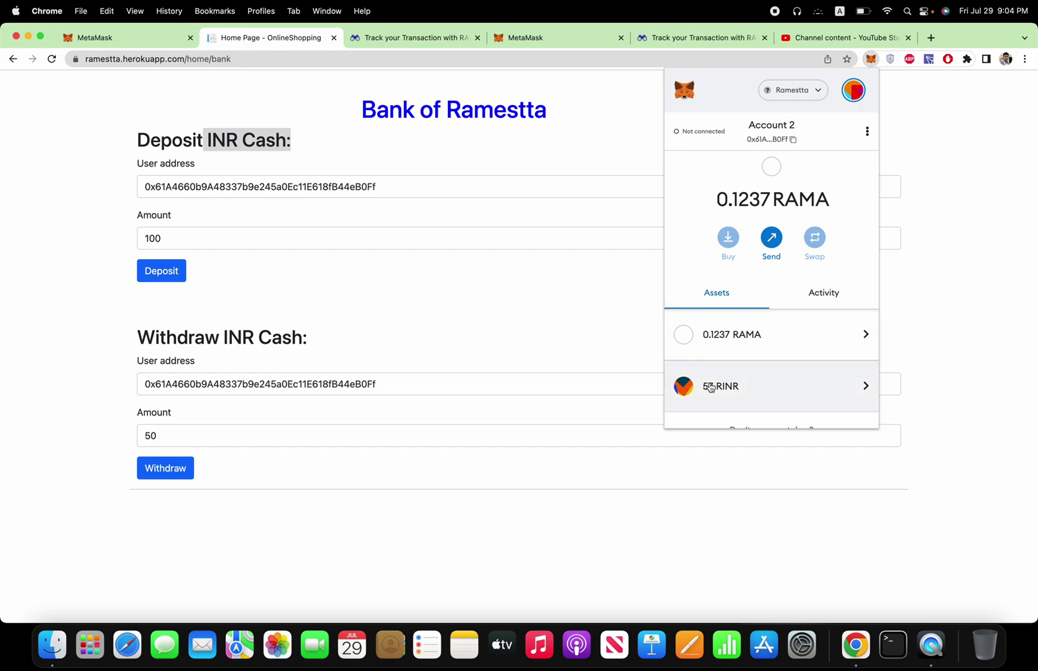
pyautogui.click(854, 88)
pyautogui.click(745, 185)
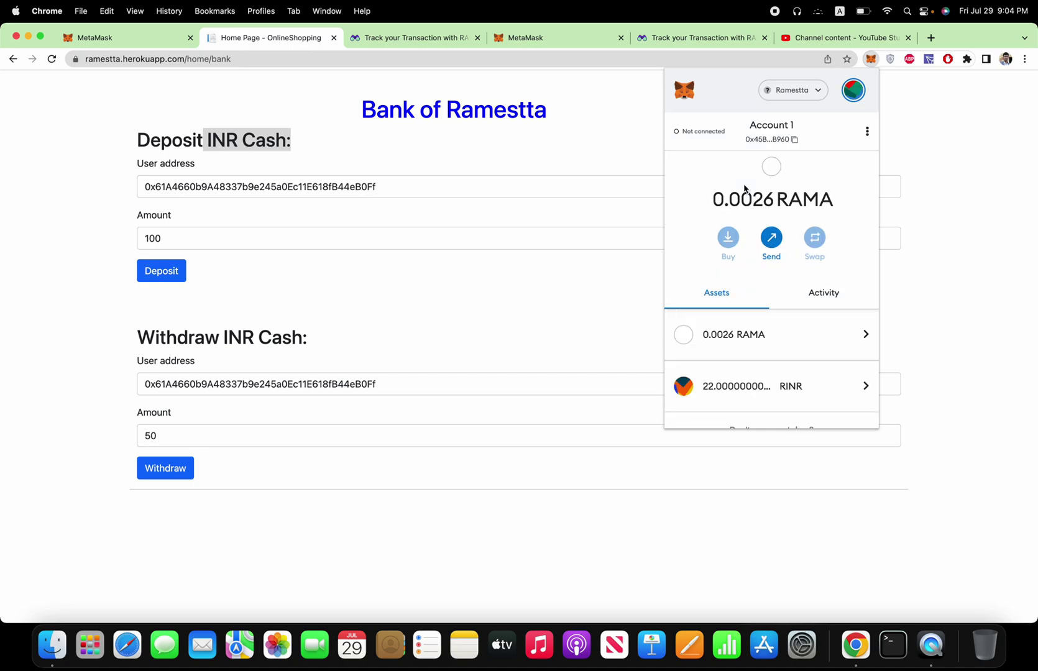
pyautogui.click(745, 384)
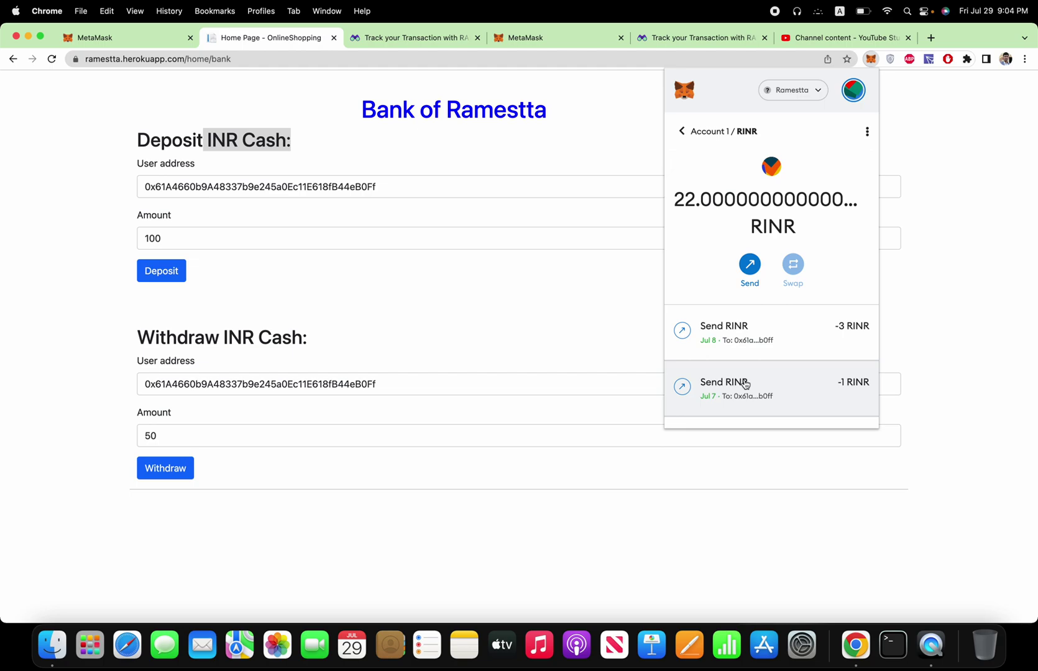
# View the RINR asset in the RamaScan explorer and open the Stable Coin (RINR) contract address from the tokens list.
pyautogui.click(868, 133)
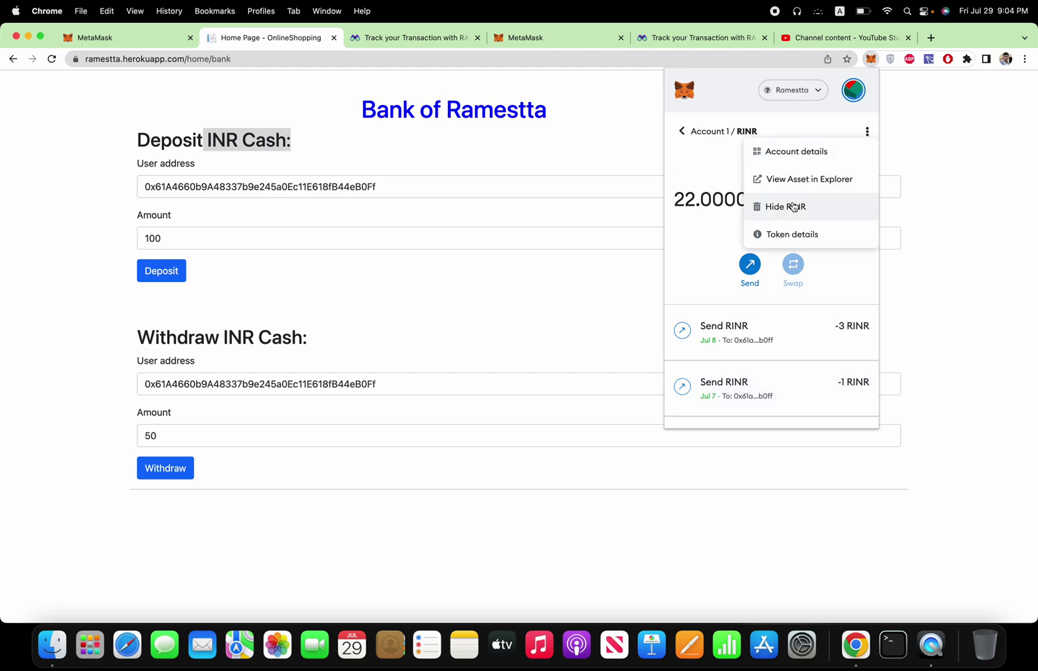
pyautogui.click(785, 181)
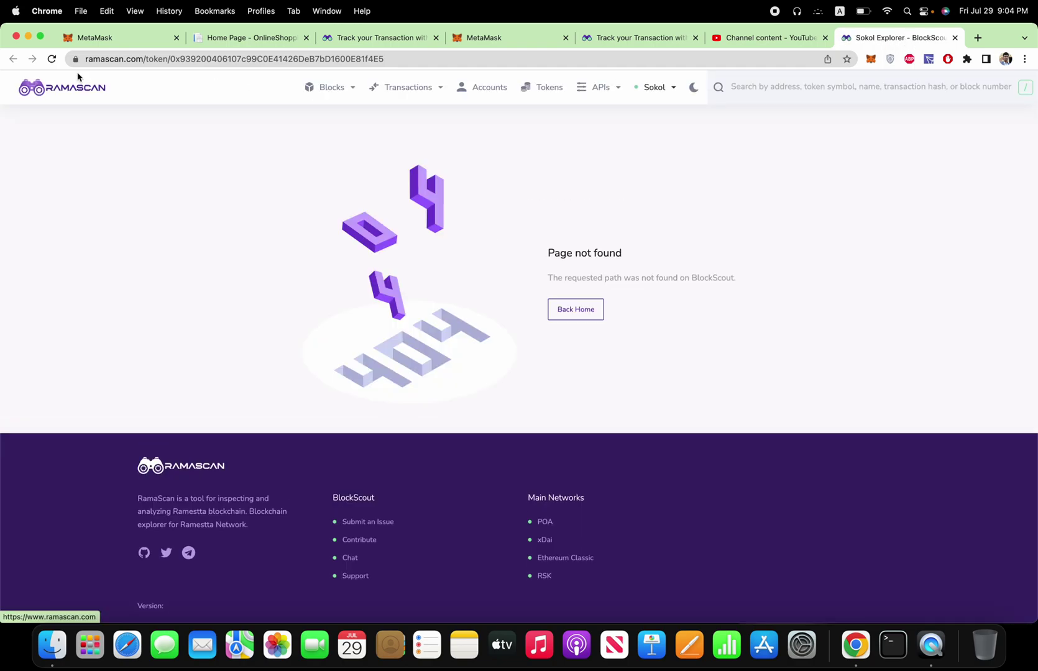
pyautogui.click(52, 61)
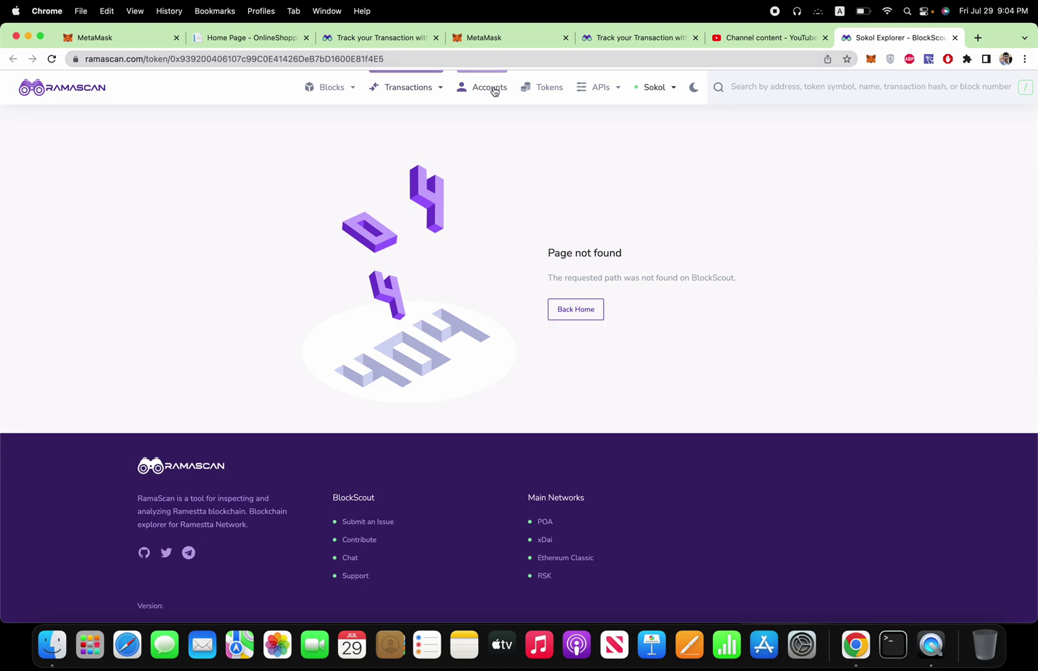
pyautogui.click(540, 93)
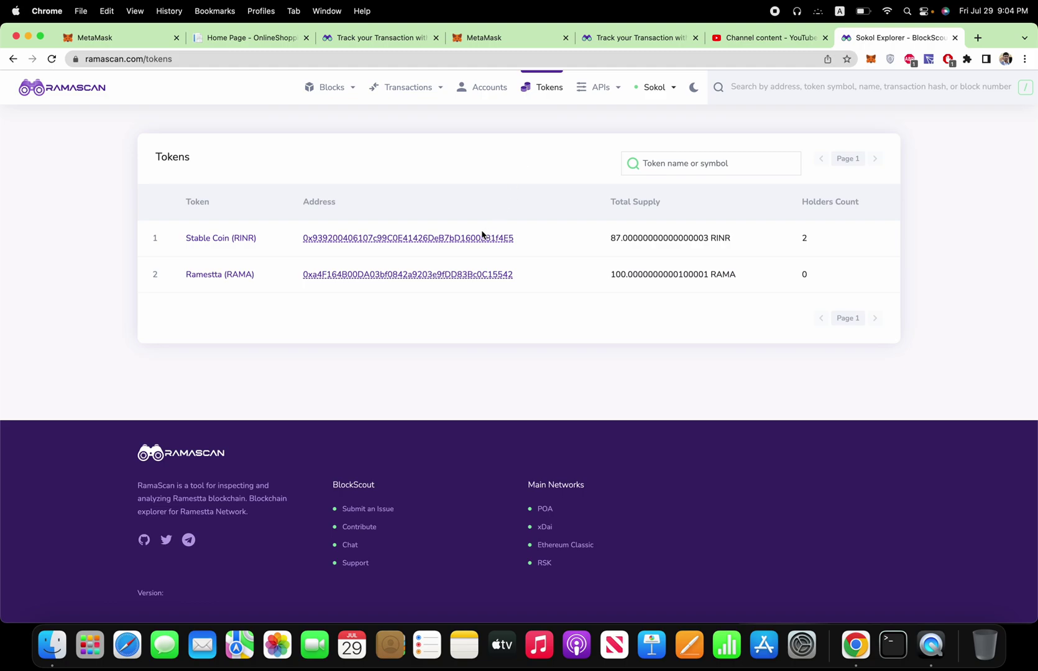
pyautogui.click(424, 240)
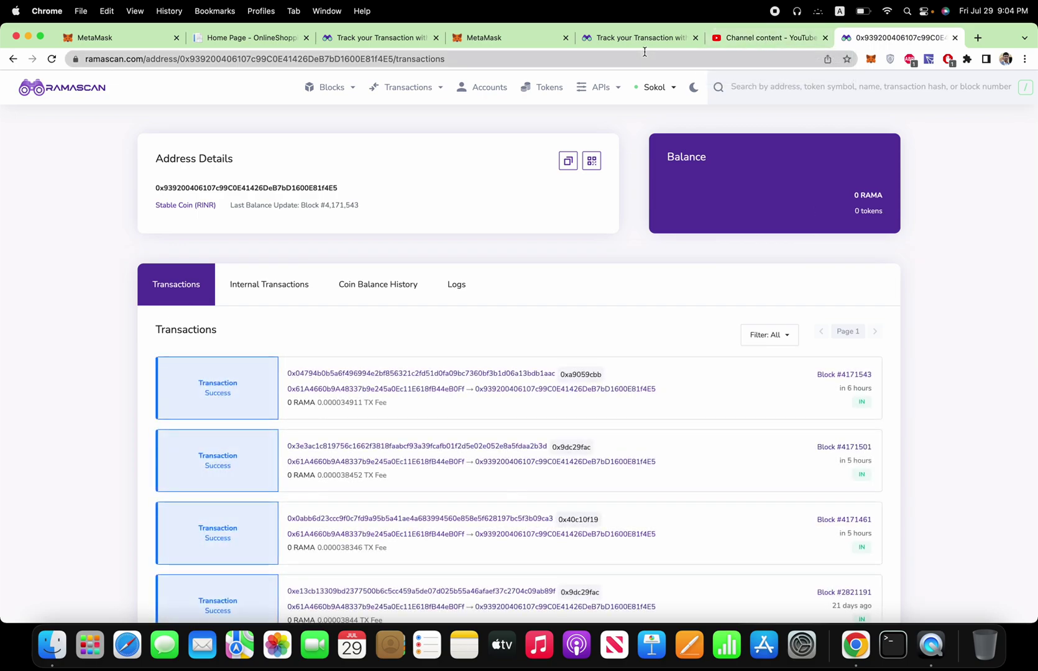
# Copy Account 1's address from MetaMask and look it up in the RamaScan explorer.
pyautogui.click(521, 40)
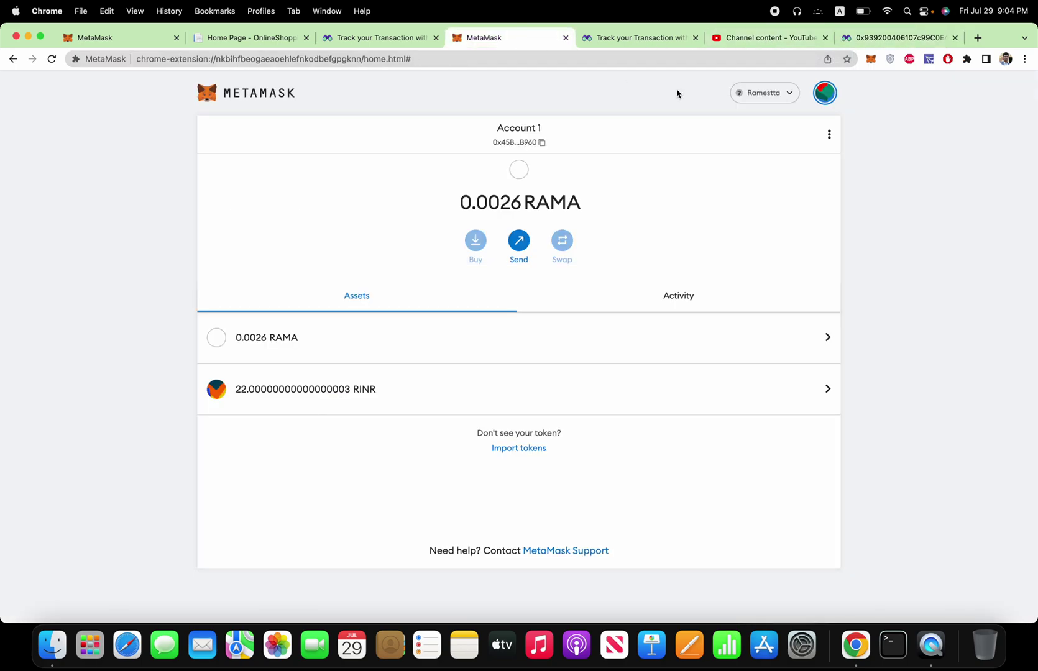
pyautogui.click(824, 93)
pyautogui.click(491, 145)
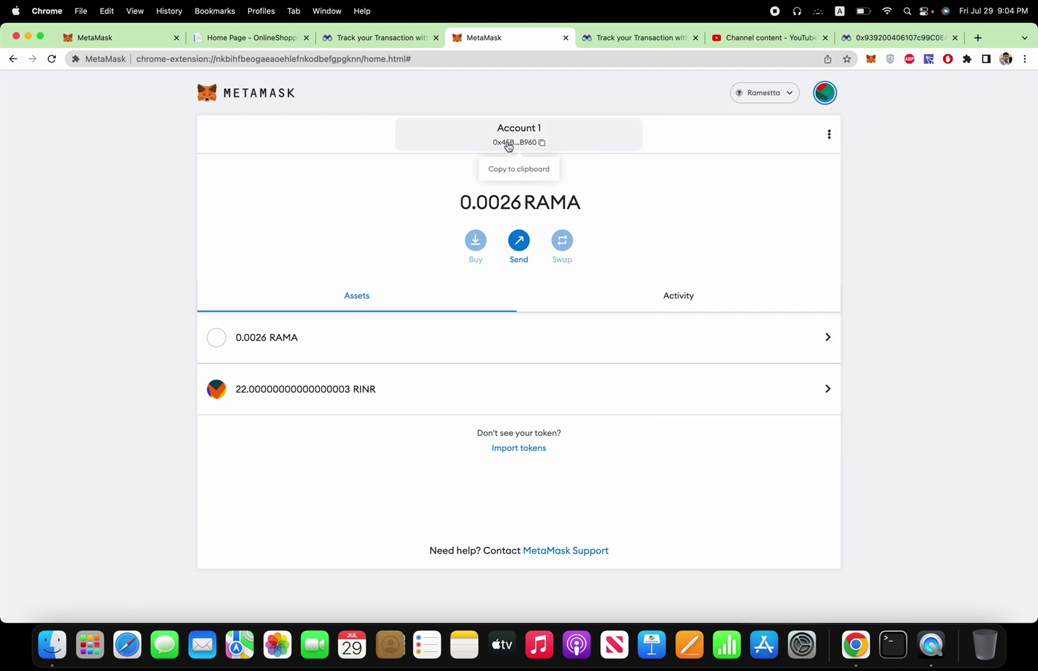
pyautogui.click(509, 145)
pyautogui.click(879, 40)
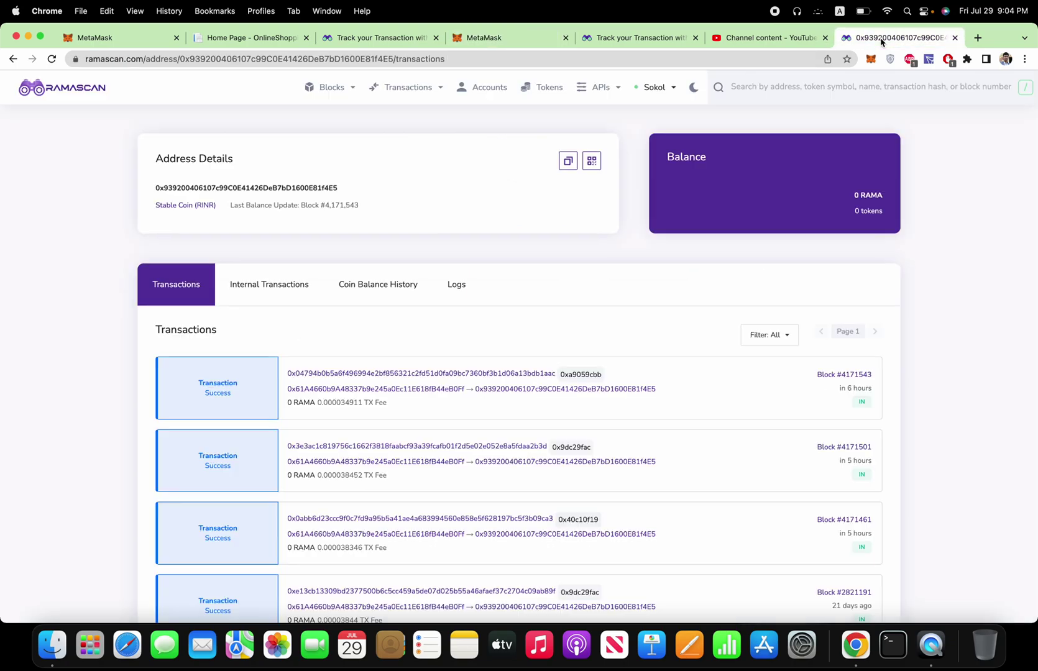
pyautogui.click(851, 86)
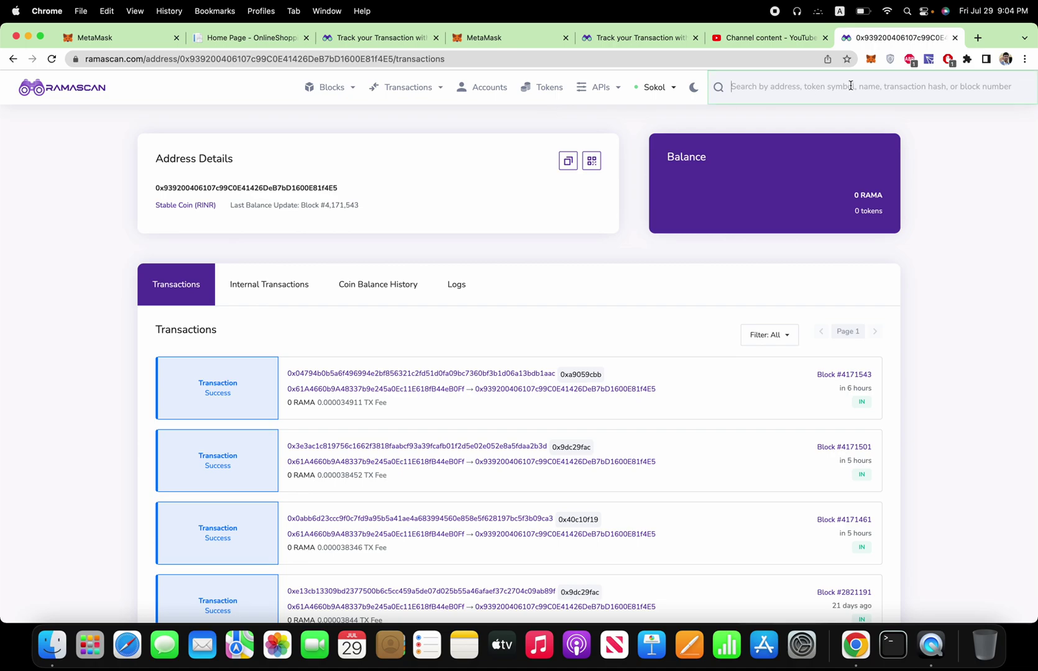
pyautogui.press('super+v')
pyautogui.press('Return')
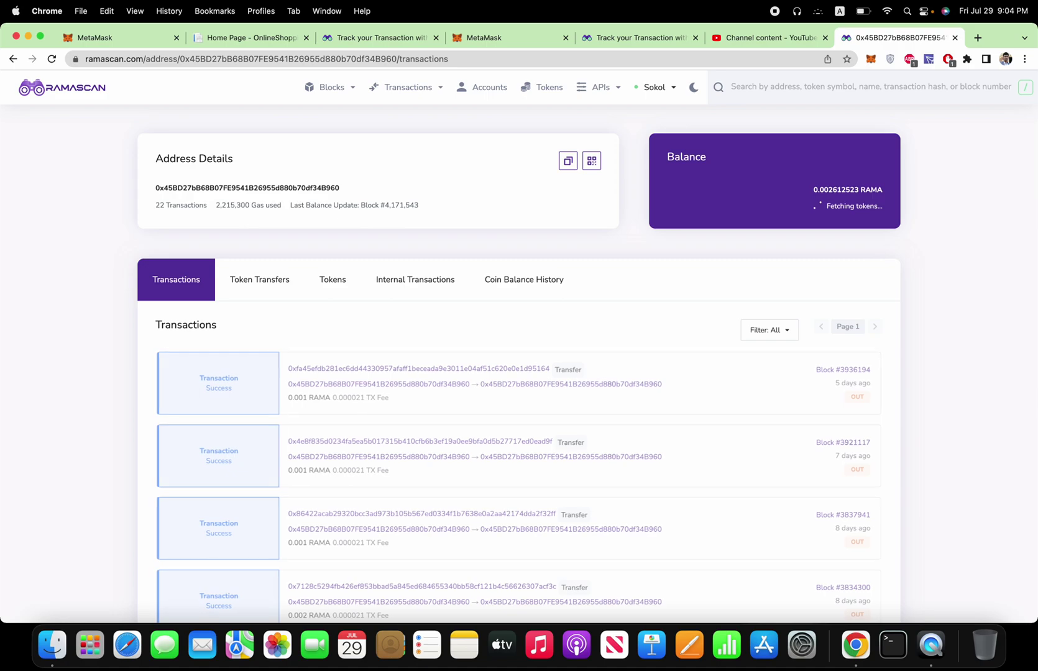
# Examine the address's internal transactions and token transfers, and highlight the 10 RINR amount of the newest transfer.
pyautogui.click(400, 293)
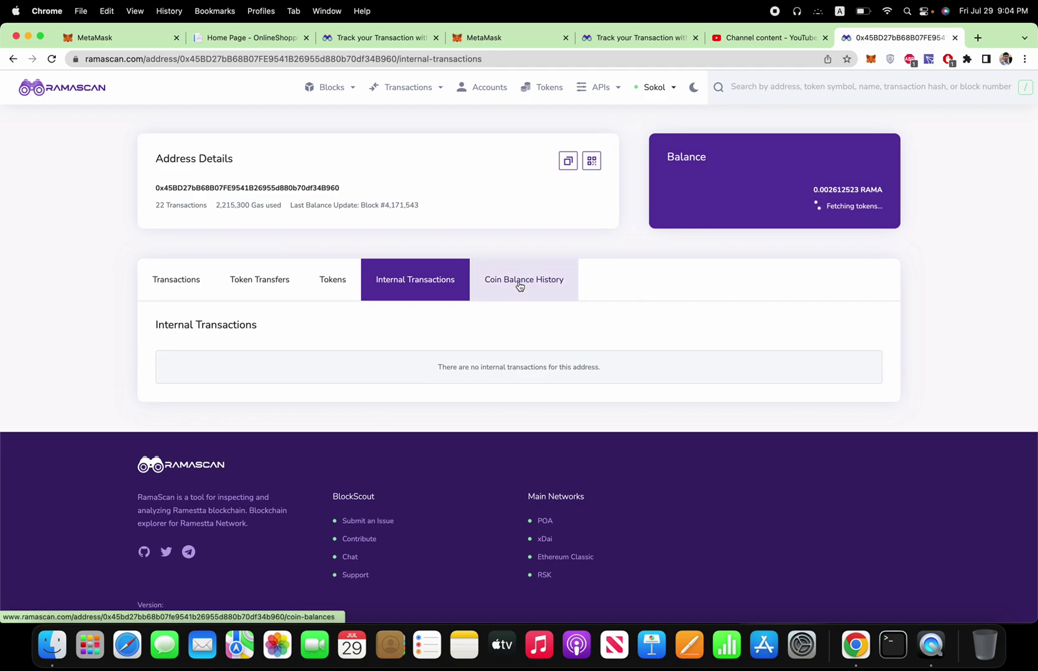
pyautogui.click(259, 290)
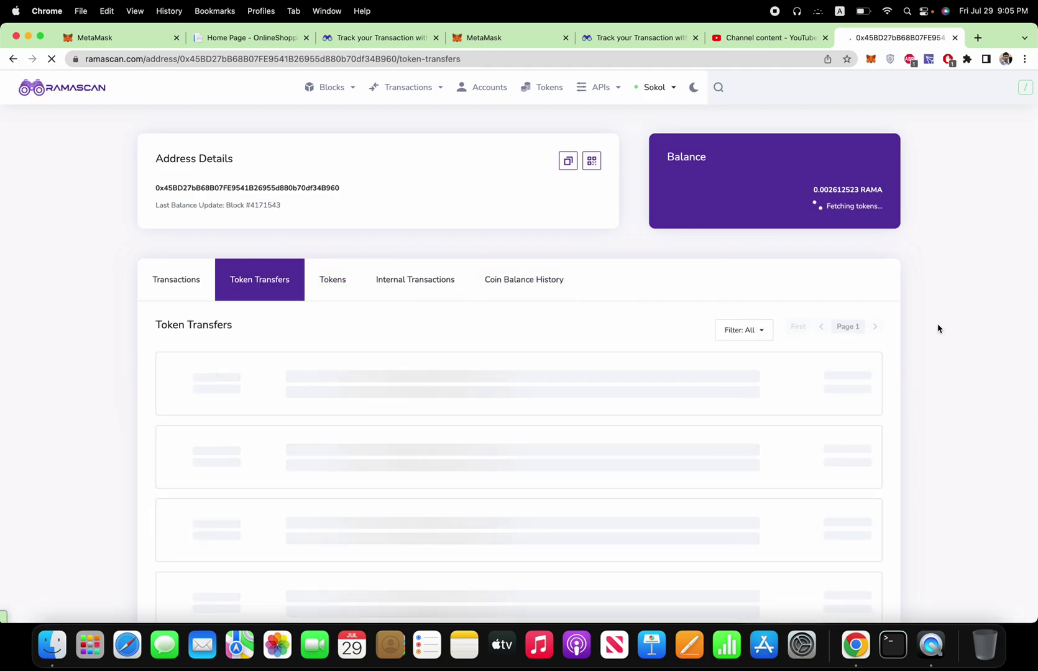
pyautogui.scroll(-3, 938, 328)
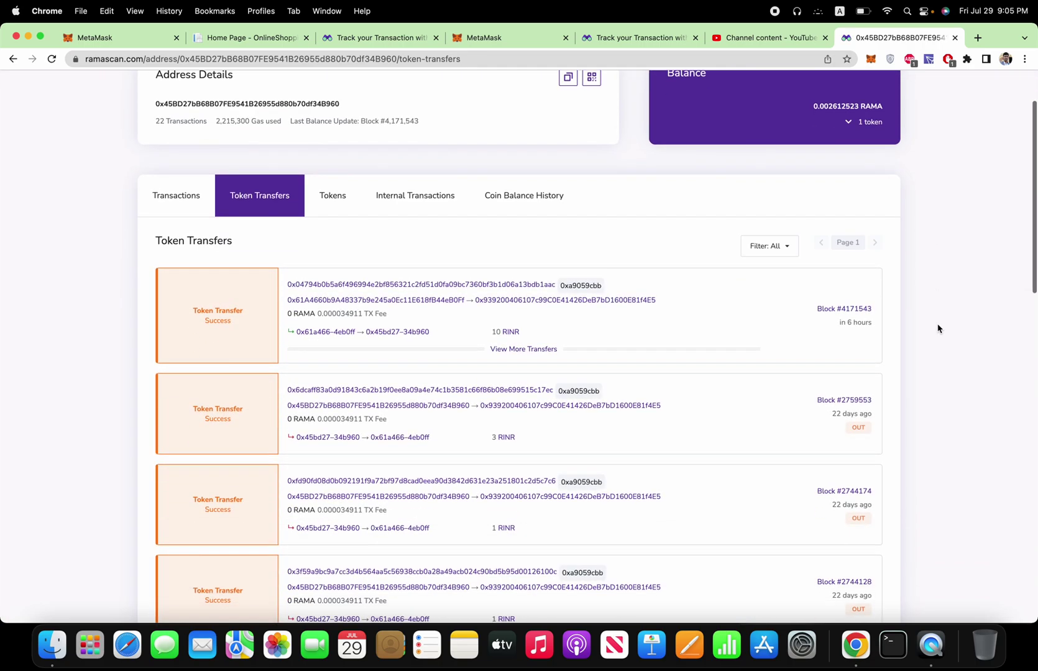
pyautogui.scroll(-3, 938, 328)
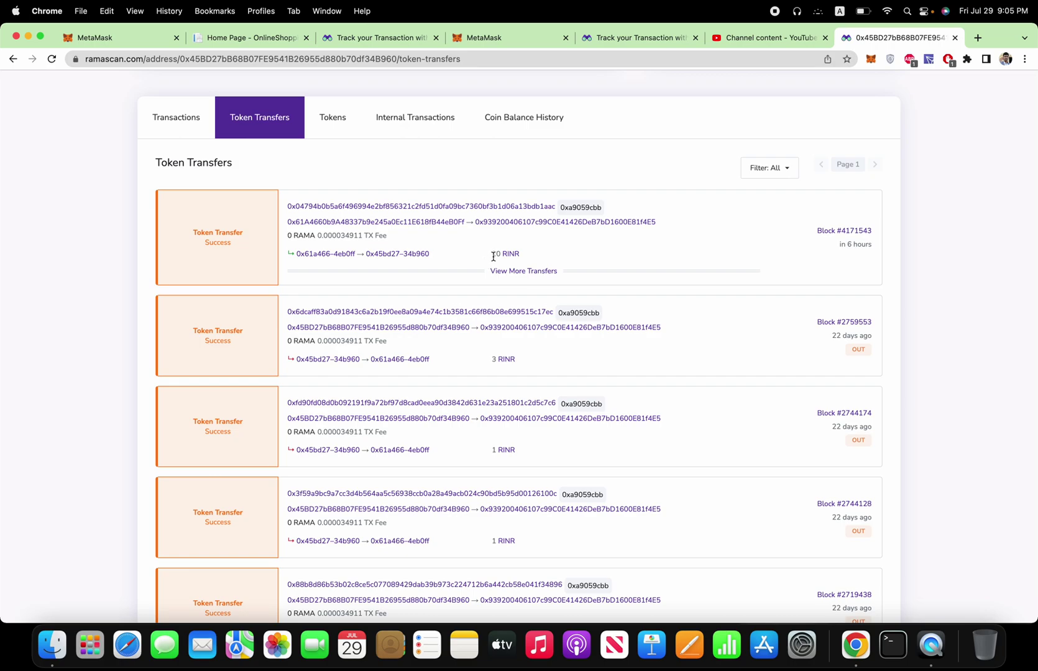
pyautogui.moveTo(493, 255); pyautogui.dragTo(532, 257)
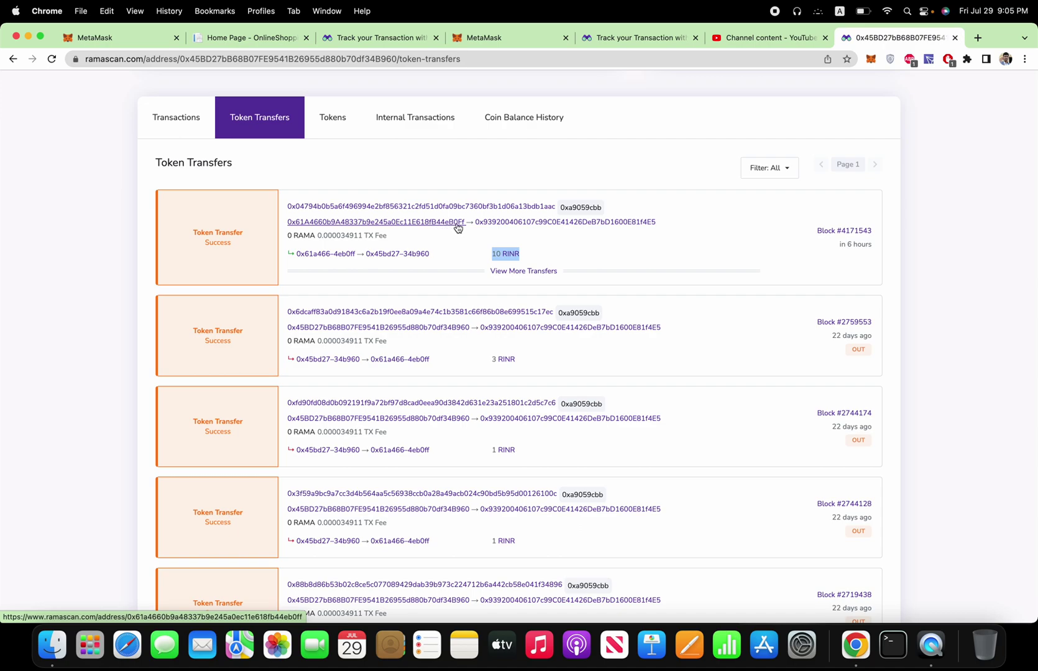
# Switch MetaMask to Account 2, check its RINR balance and close the wallet popup.
pyautogui.click(871, 59)
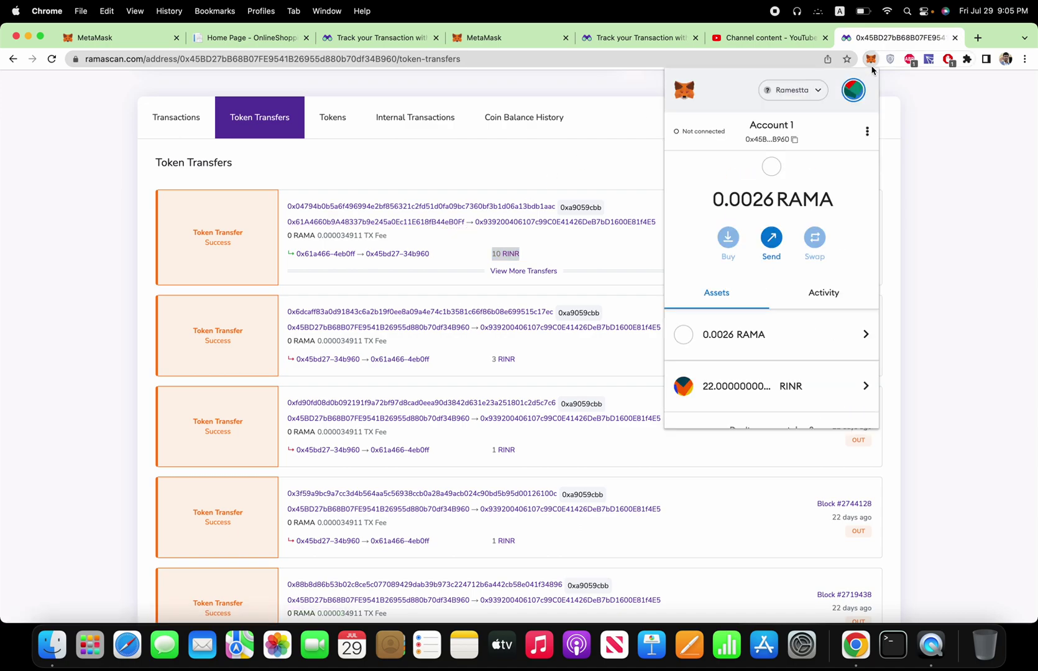
pyautogui.click(853, 92)
pyautogui.click(763, 282)
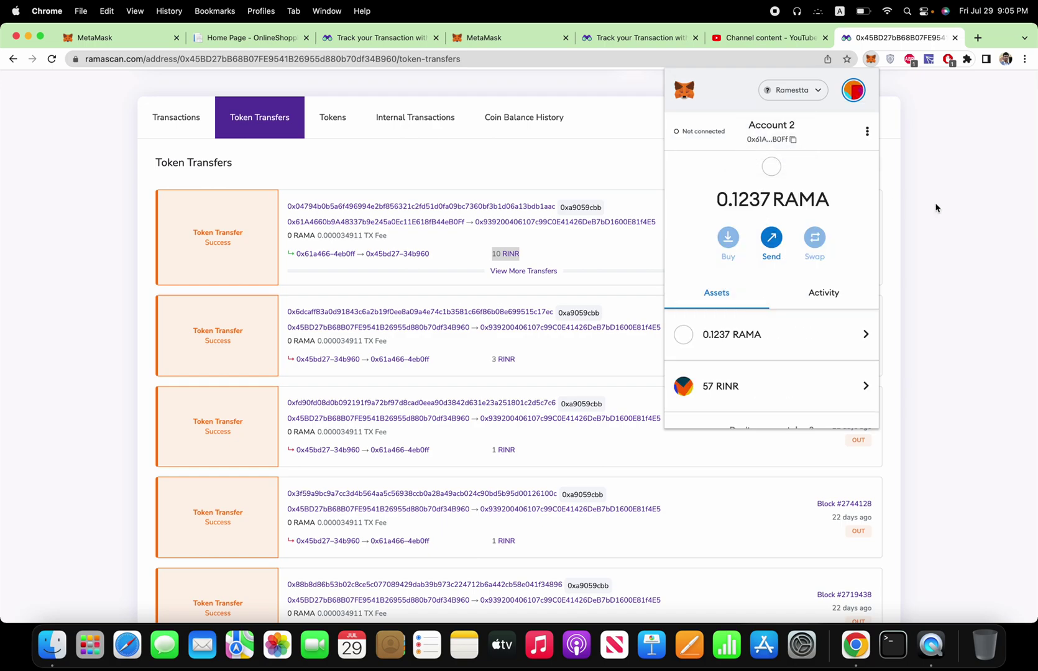
pyautogui.press('Escape')
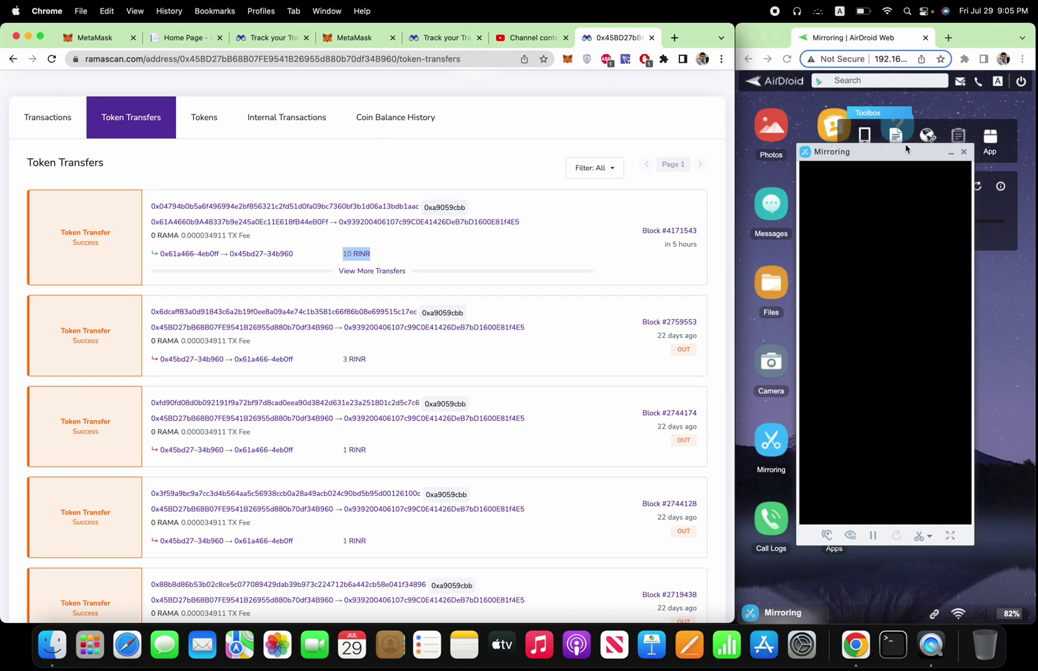
# Switch to AirDroid Web, reload it and restart mirroring of the phone screen.
pyautogui.click(901, 156)
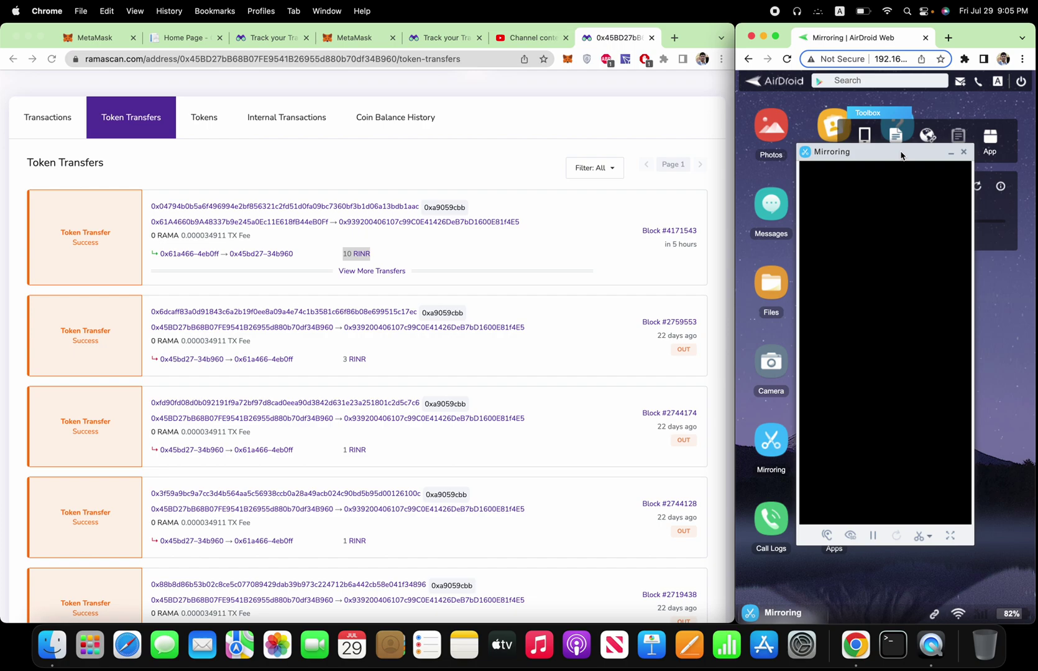
pyautogui.click(787, 59)
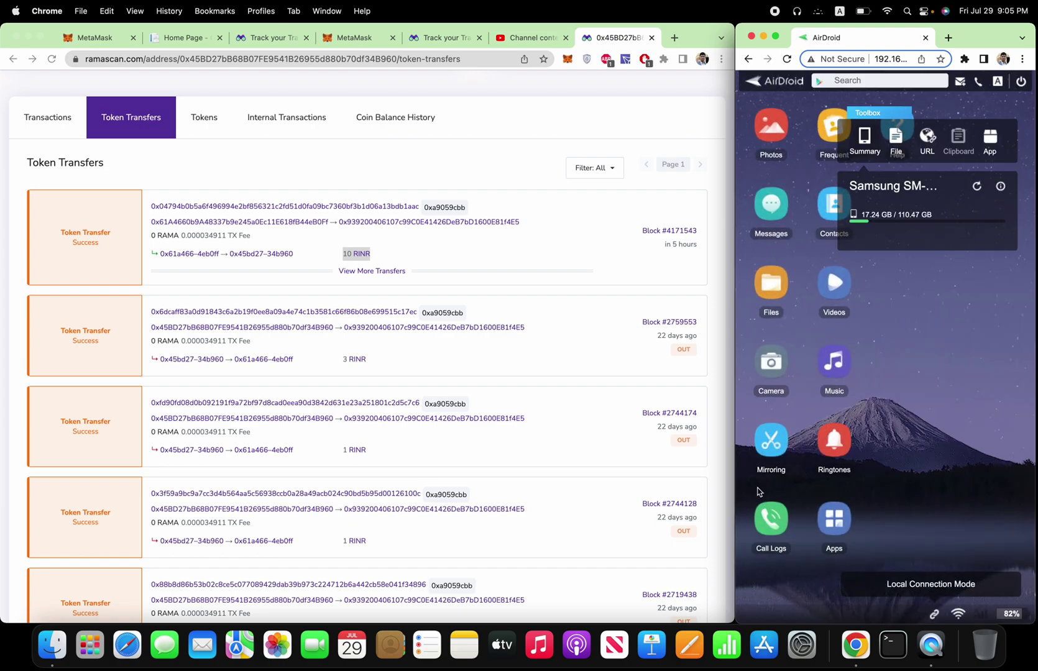
pyautogui.click(765, 457)
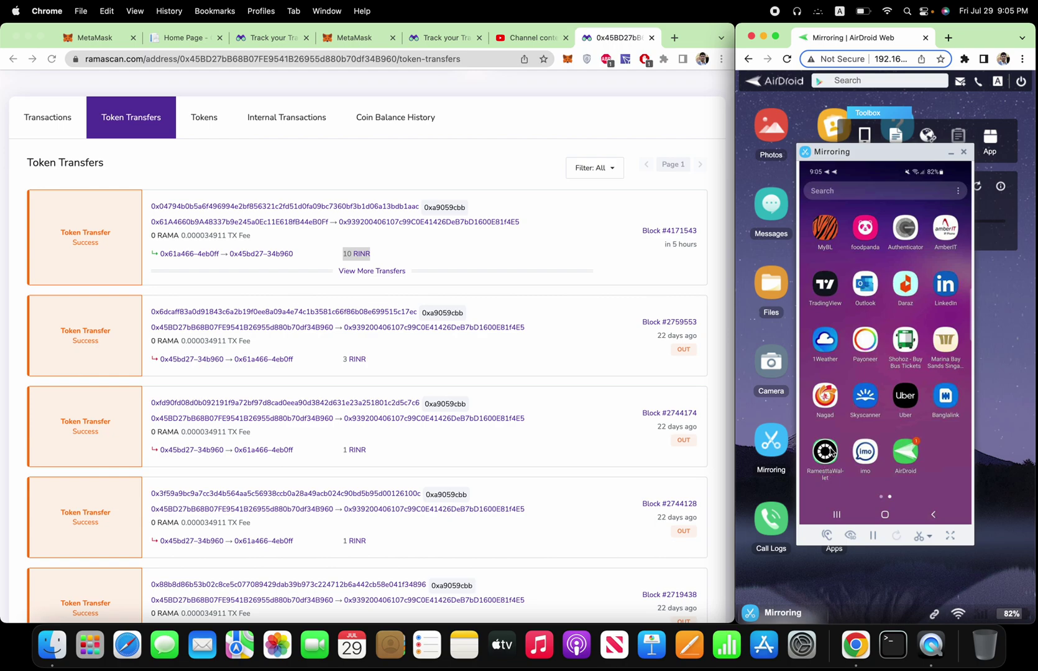
# Open RamesttaWallet on the mirrored phone and start sending from the Stable Coin (RINR) token.
pyautogui.click(827, 457)
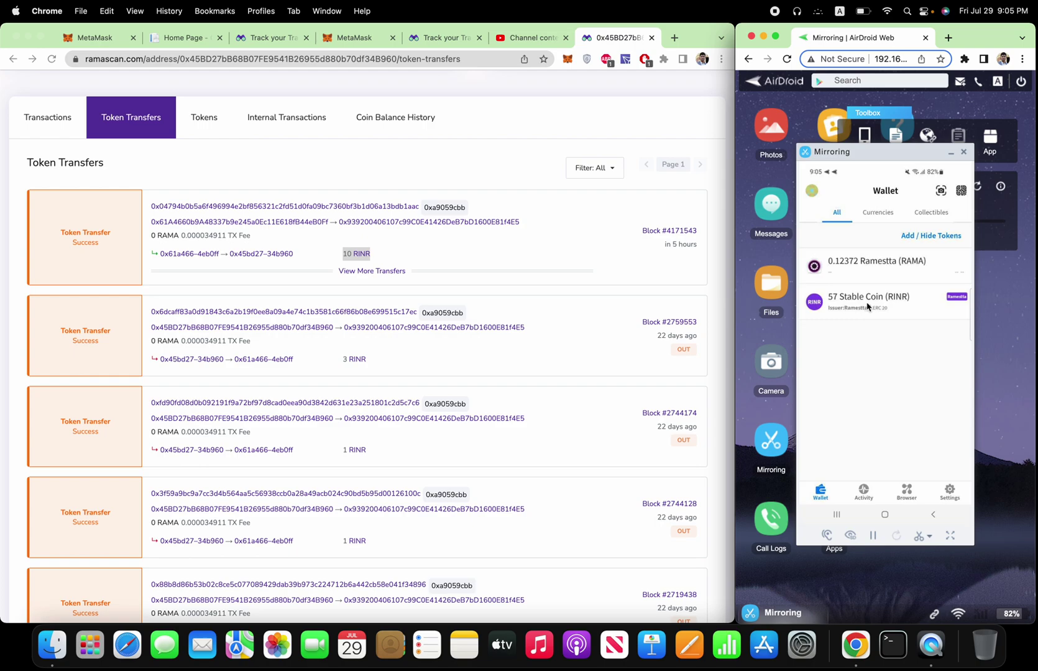
pyautogui.click(867, 305)
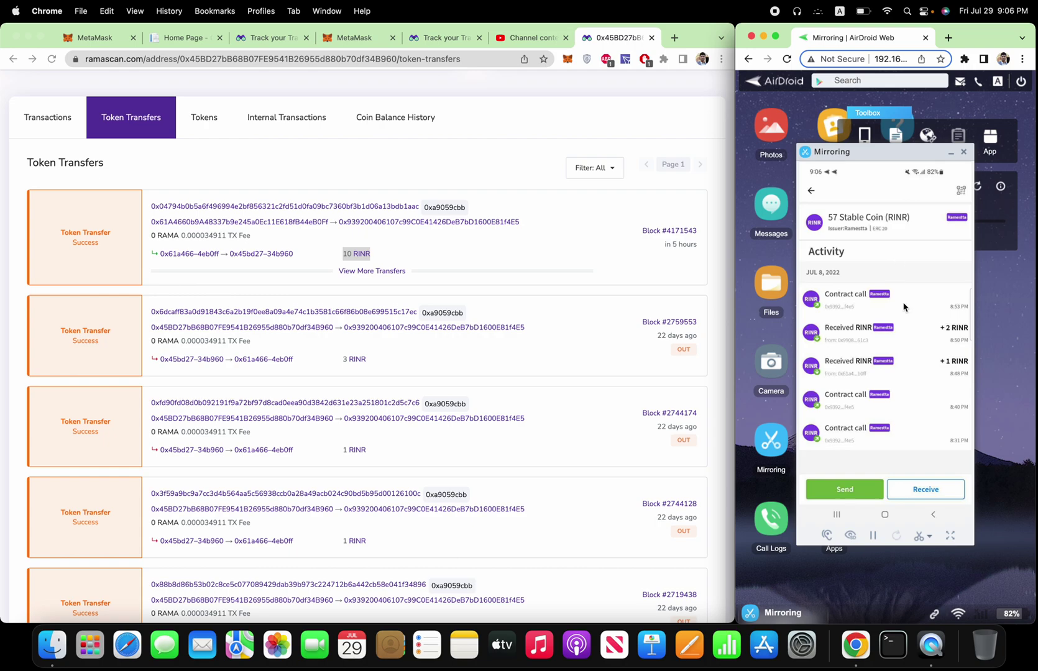
pyautogui.click(844, 492)
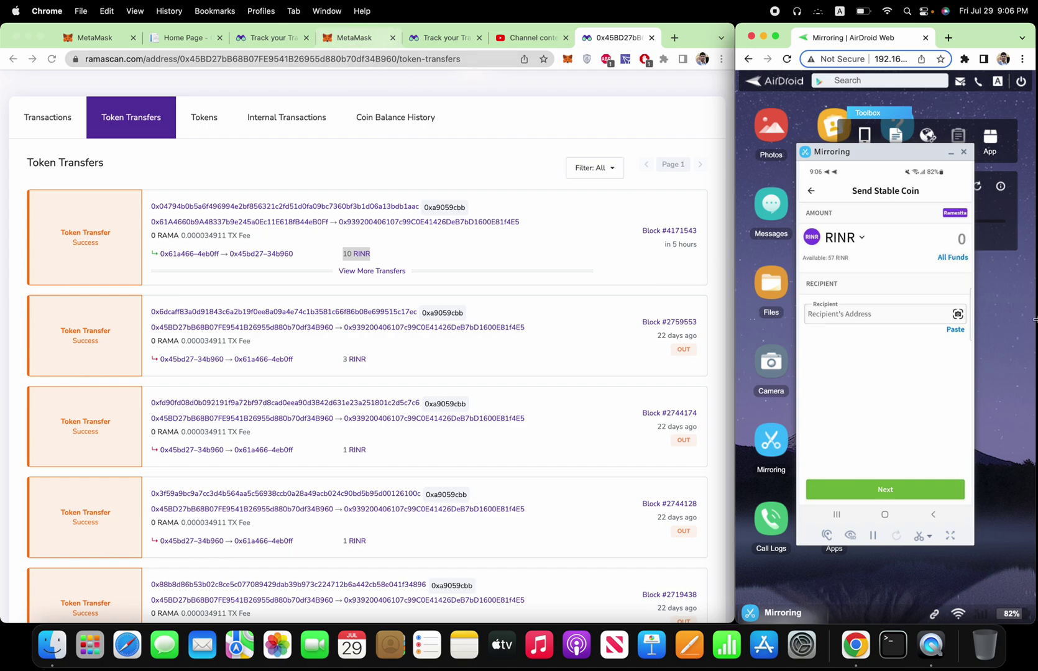
# Switch MetaMask to Account 1 and show its account details with the address QR code.
pyautogui.click(342, 39)
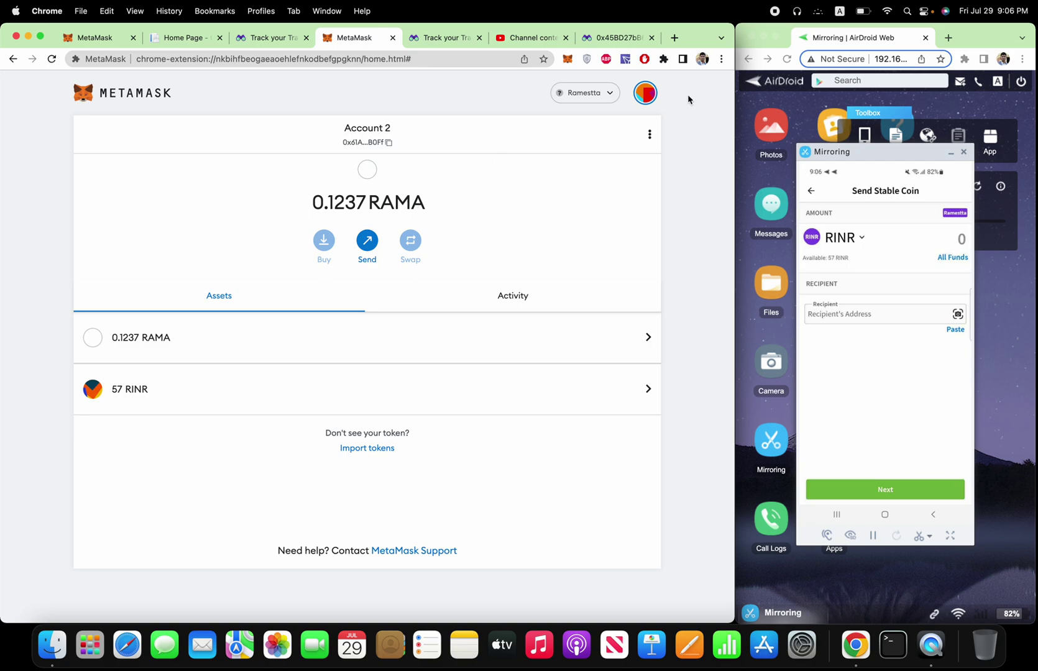
pyautogui.click(646, 93)
pyautogui.click(558, 191)
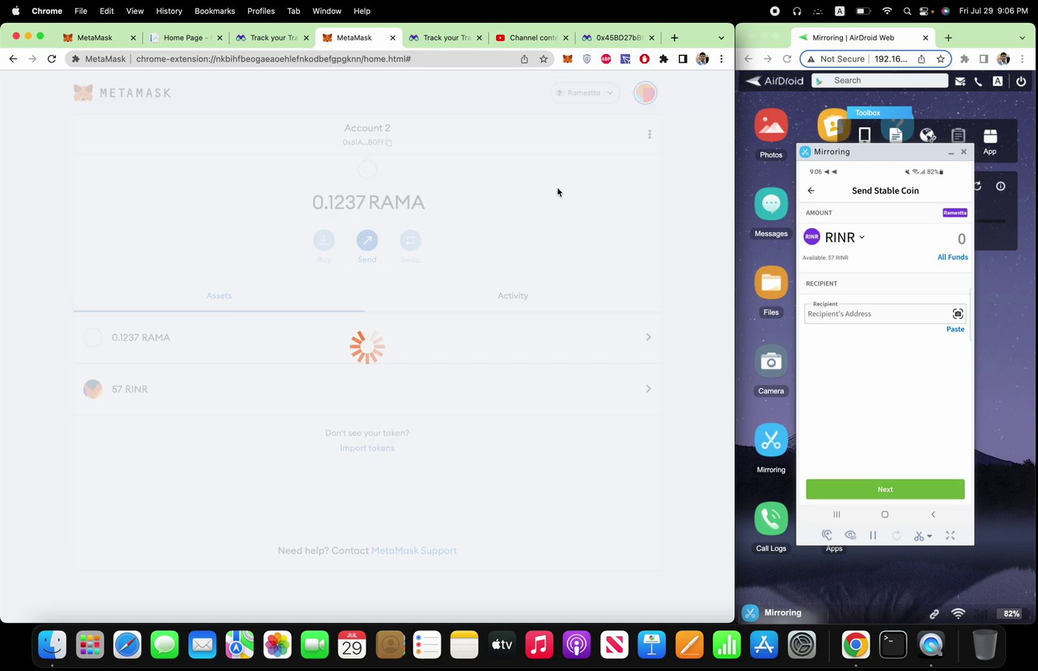
pyautogui.click(650, 134)
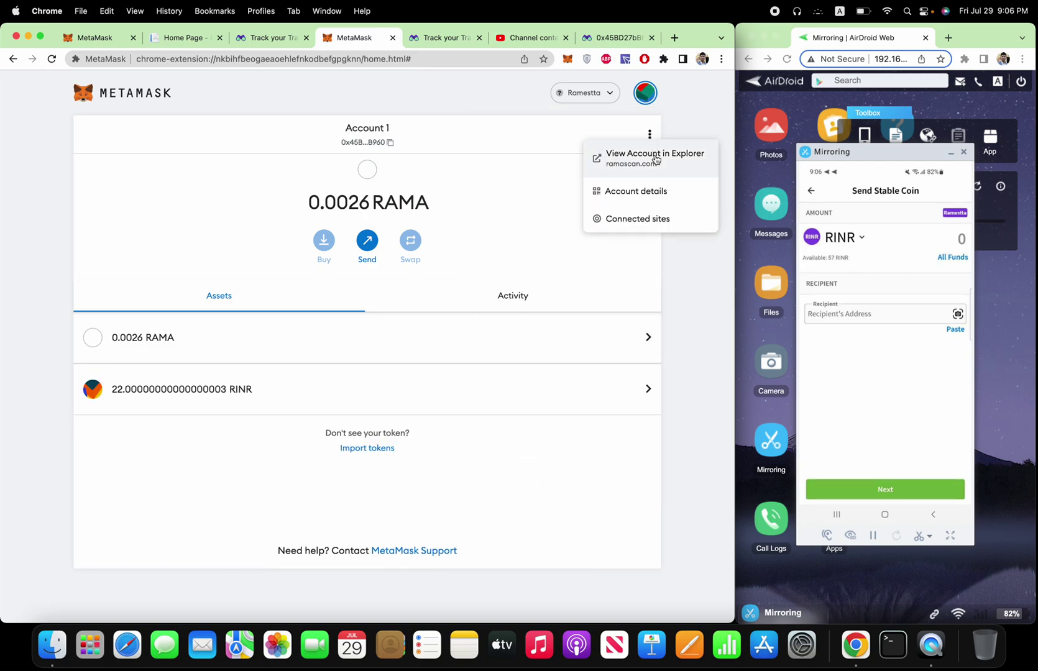
pyautogui.click(656, 197)
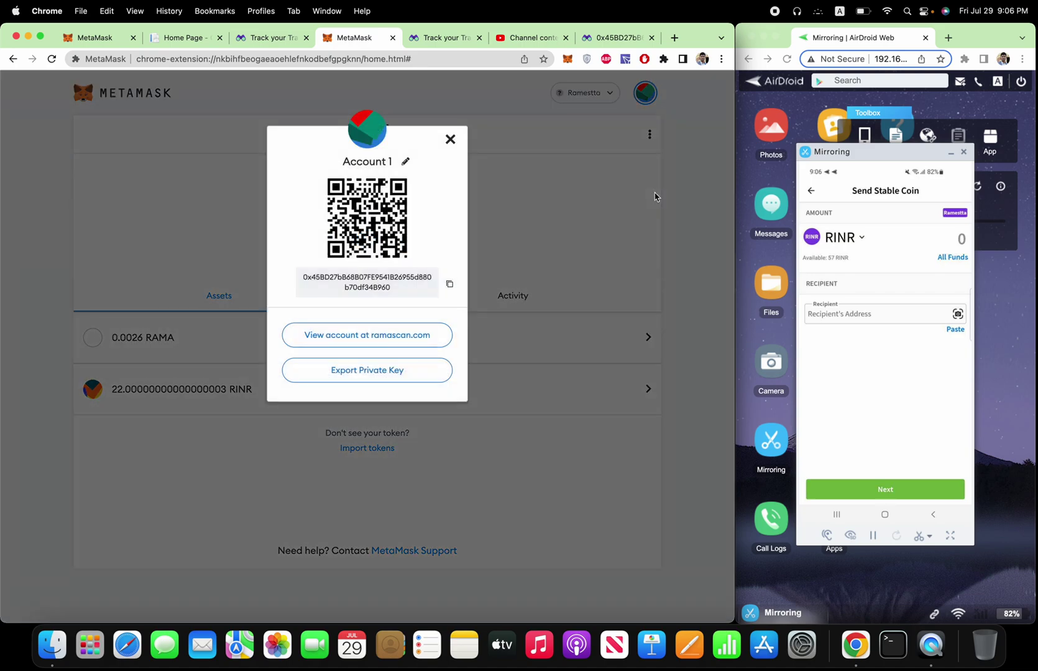
# Scan Account 1's QR code as the recipient in the mobile wallet, set the amount to 1 RINR and send it.
pyautogui.click(957, 316)
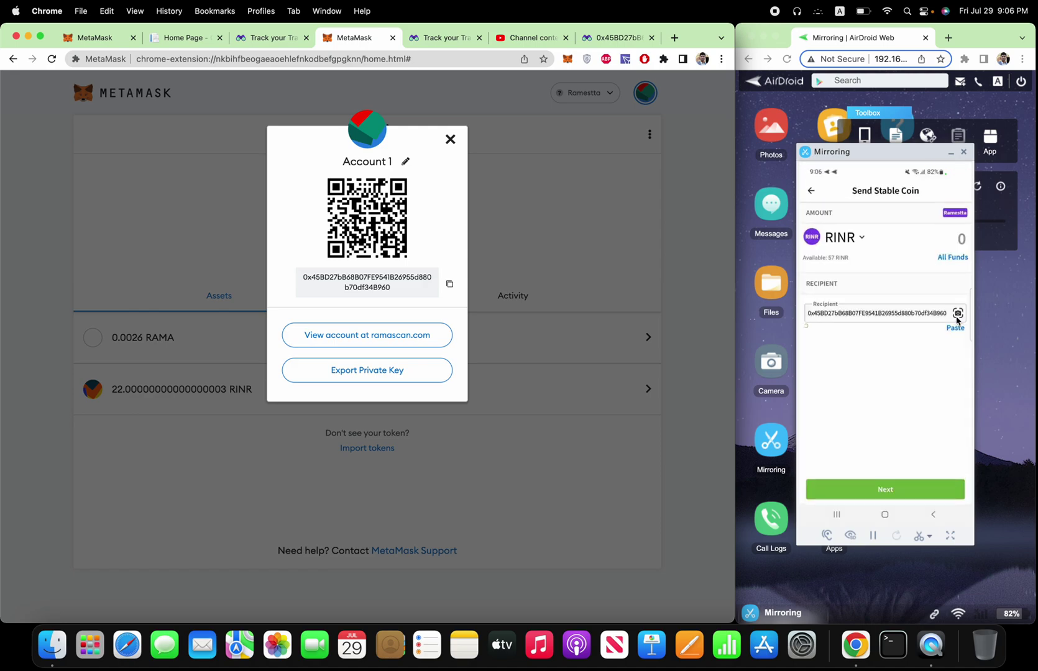
pyautogui.write('1')
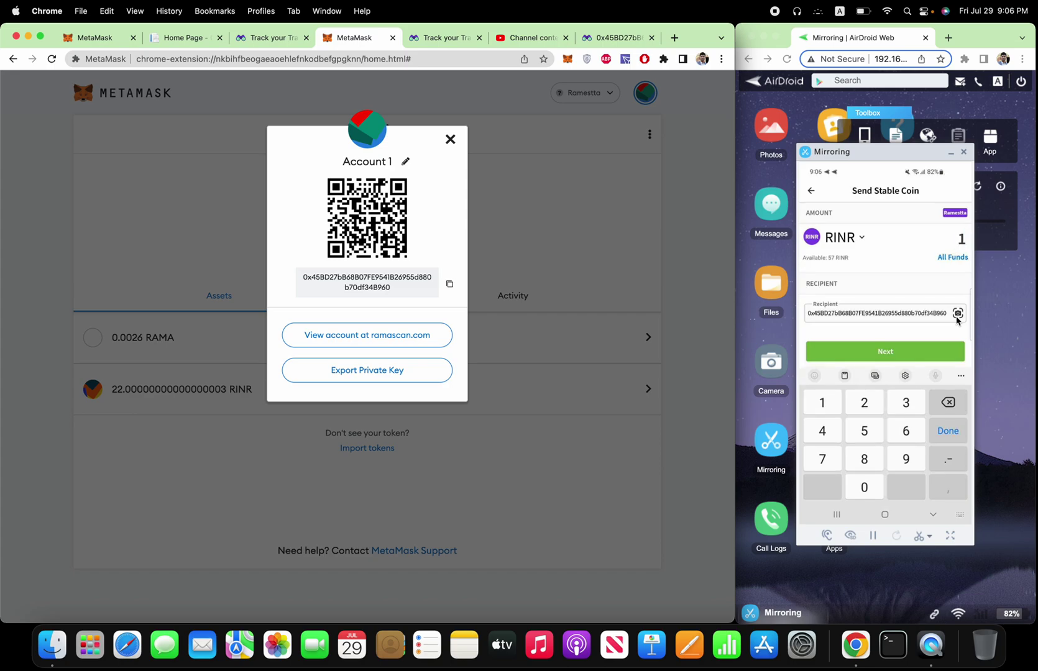
pyautogui.click(935, 346)
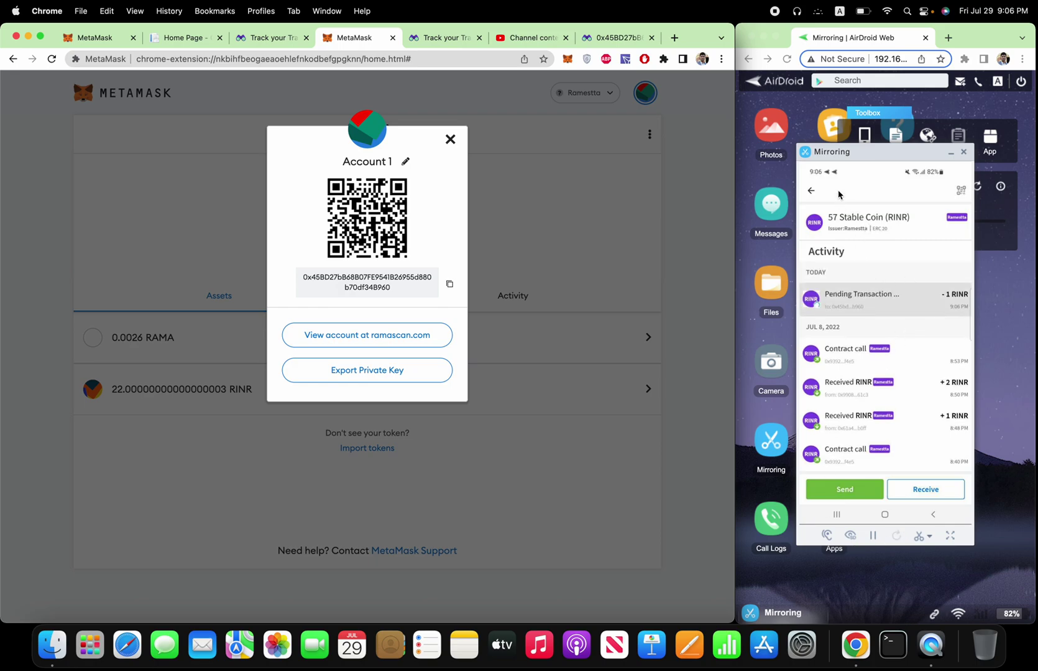
# Close Account 1's details in MetaMask, open its RINR token page and check the balance.
pyautogui.click(450, 139)
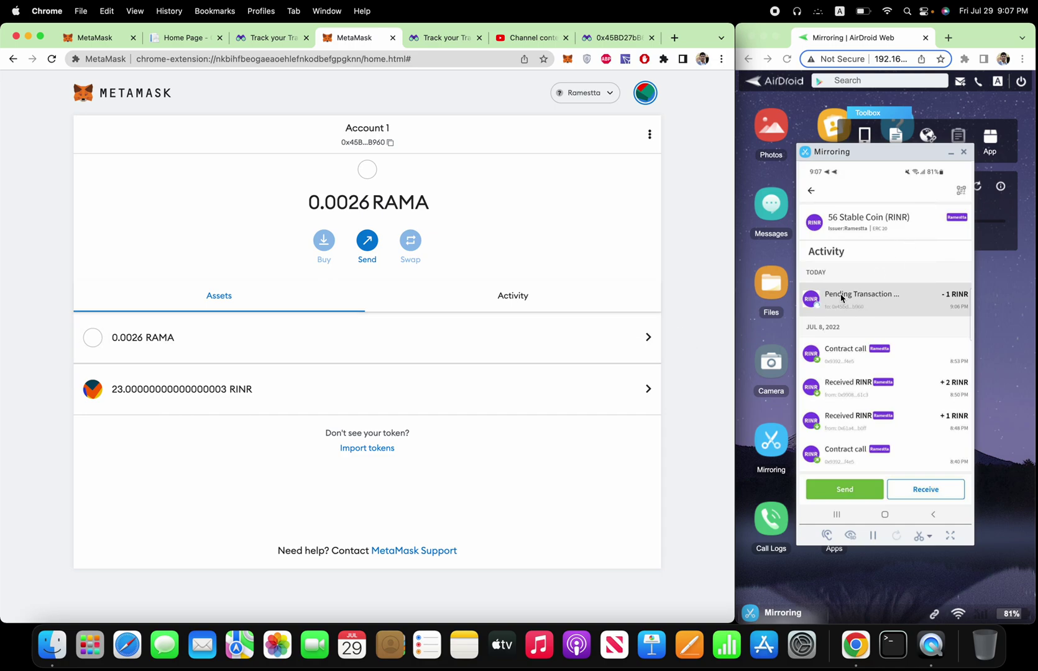
pyautogui.click(116, 394)
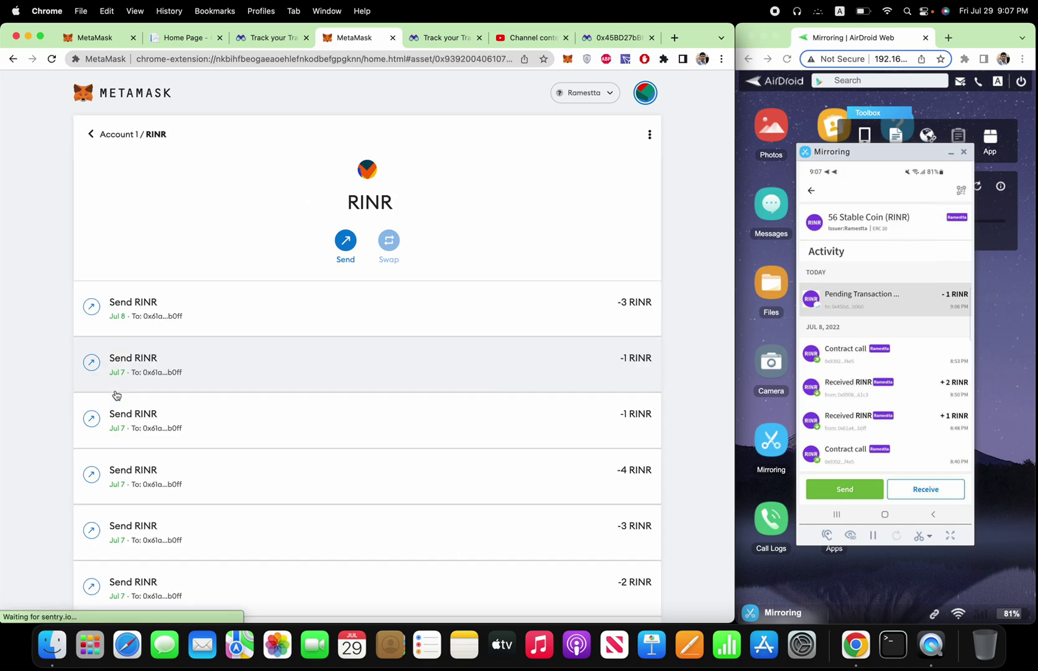
pyautogui.doubleClick(240, 198)
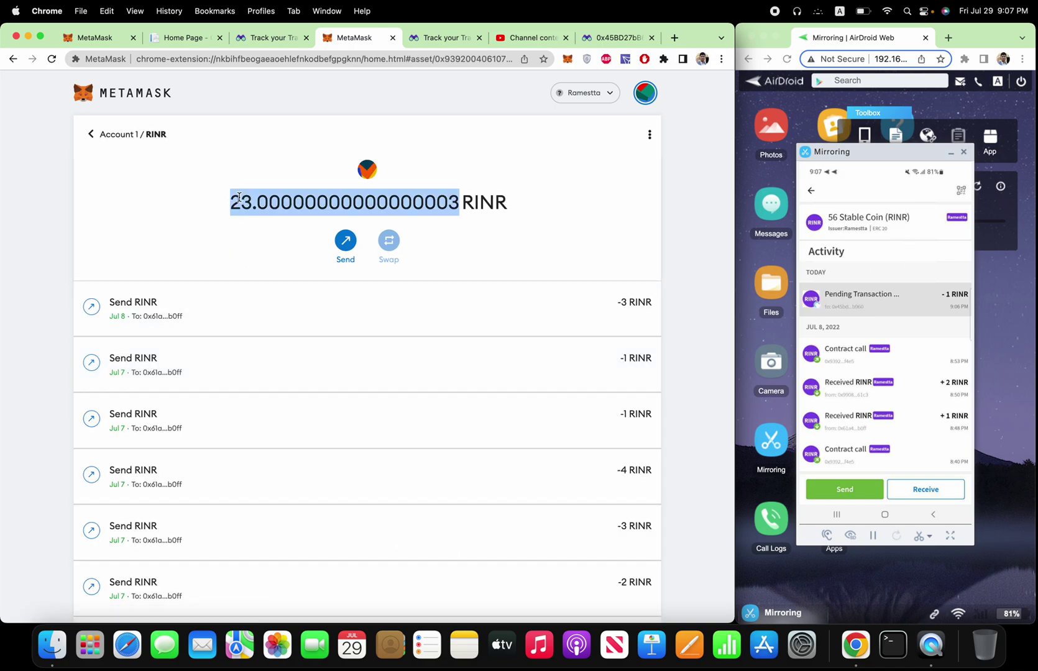
pyautogui.click(246, 205)
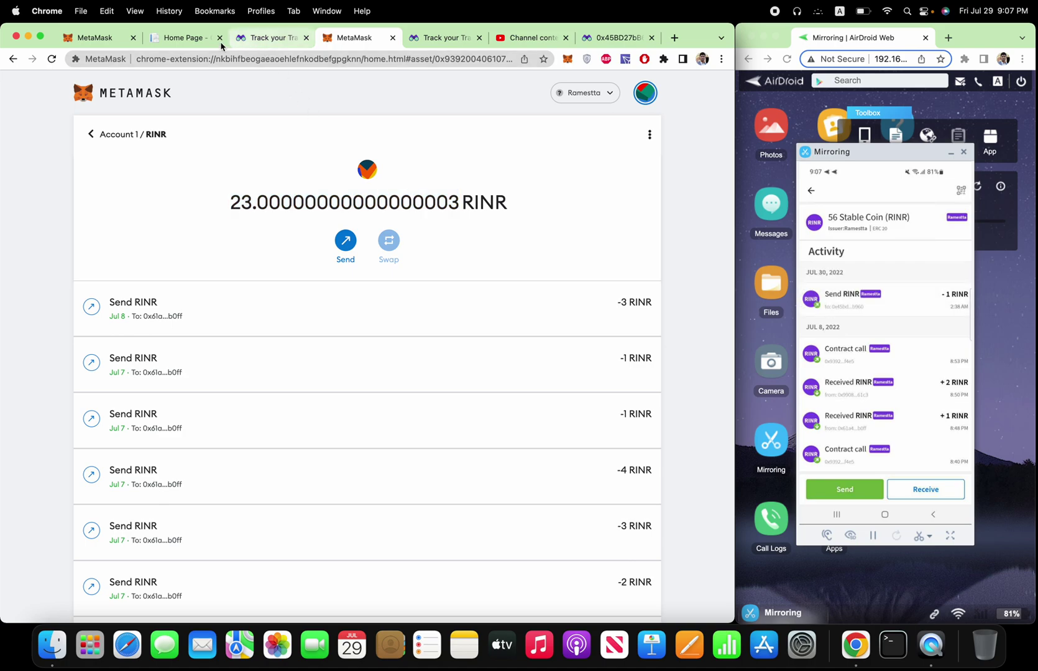
# Return to the Bank of Ramestta page, enlarge the browser window to full width and highlight the page title.
pyautogui.click(193, 39)
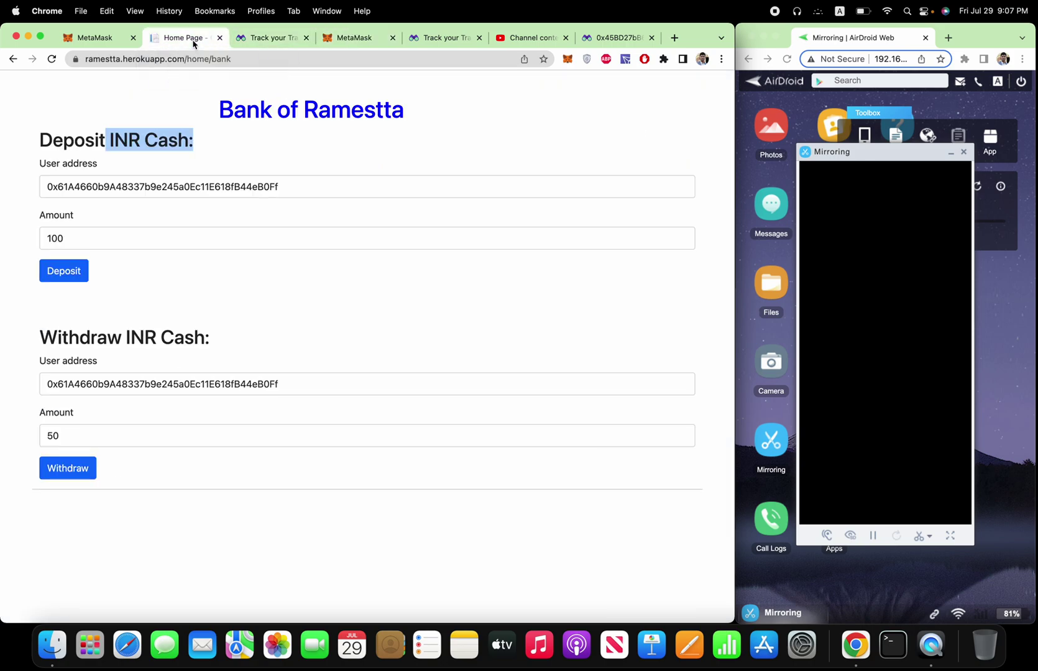
pyautogui.doubleClick(111, 140)
pyautogui.click(319, 167)
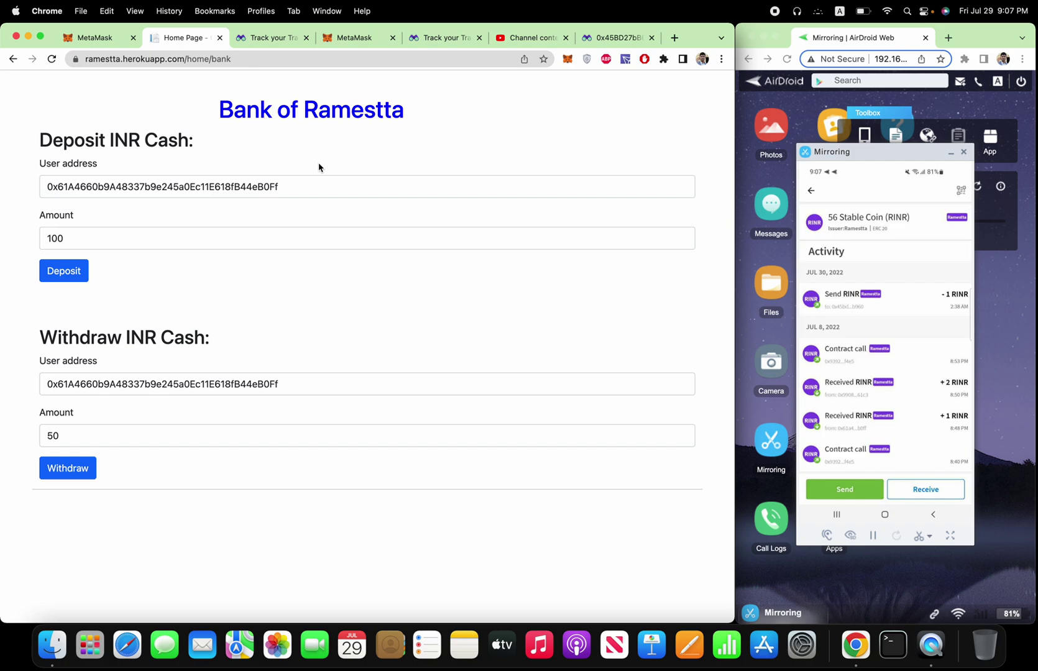
pyautogui.doubleClick(693, 26)
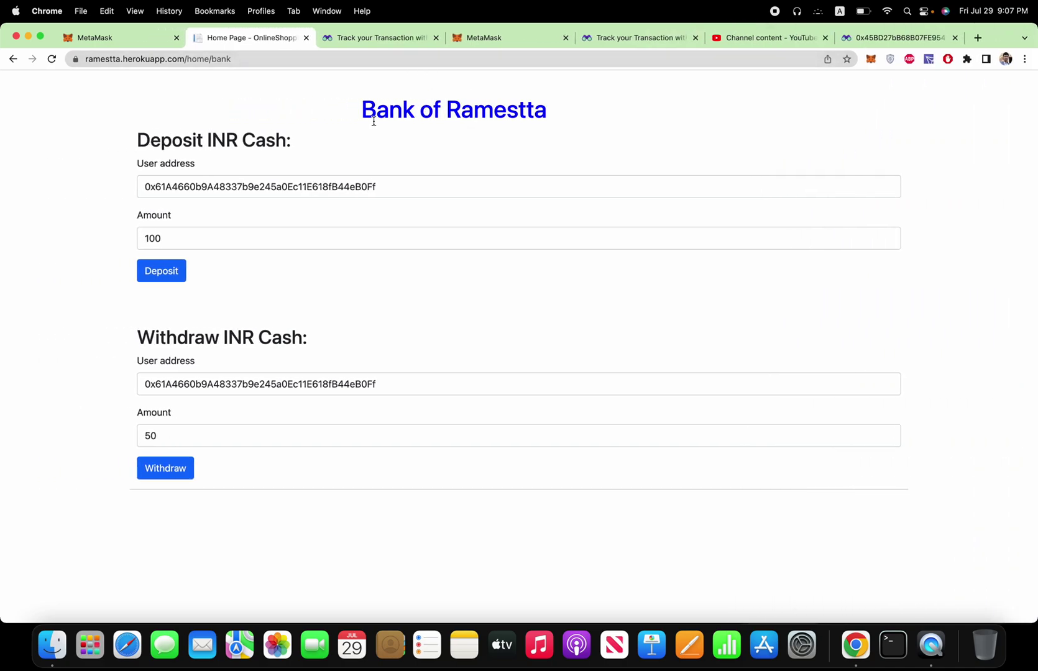
pyautogui.moveTo(364, 112); pyautogui.dragTo(557, 116)
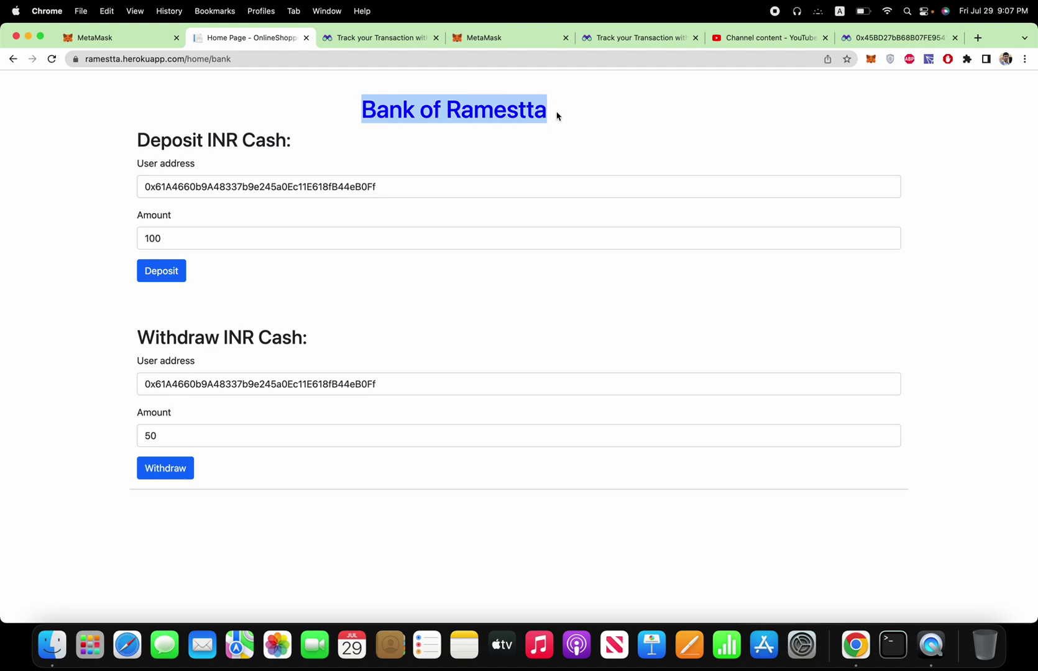
# Copy the bank page's web address and load ramestta.herokuapp.com/home/ in the tab showing the RamaScan home page.
pyautogui.click(380, 41)
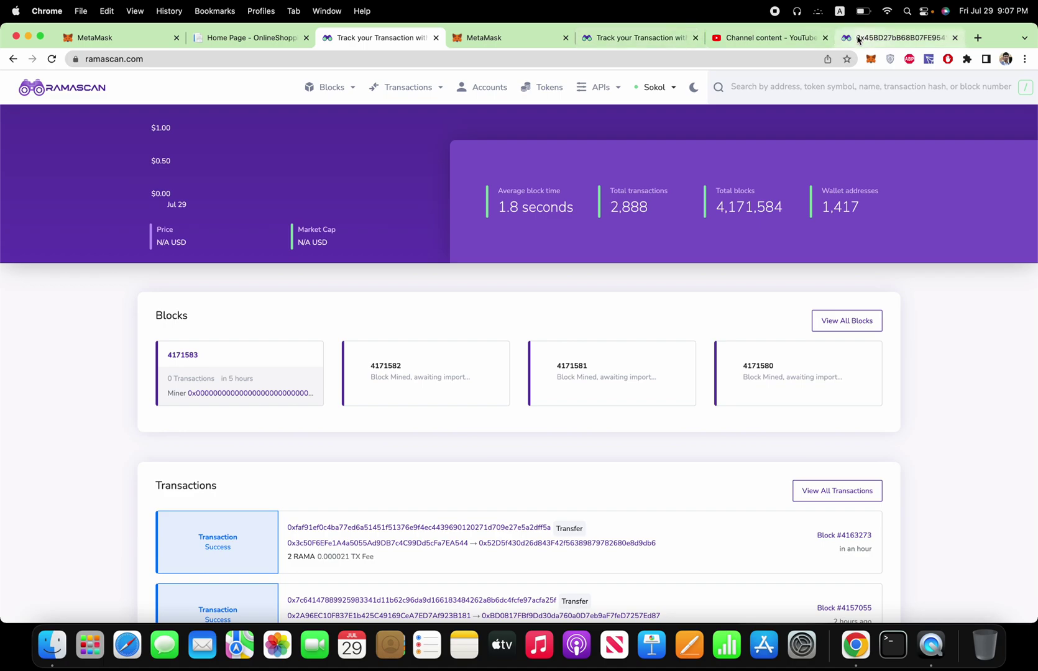
pyautogui.click(248, 39)
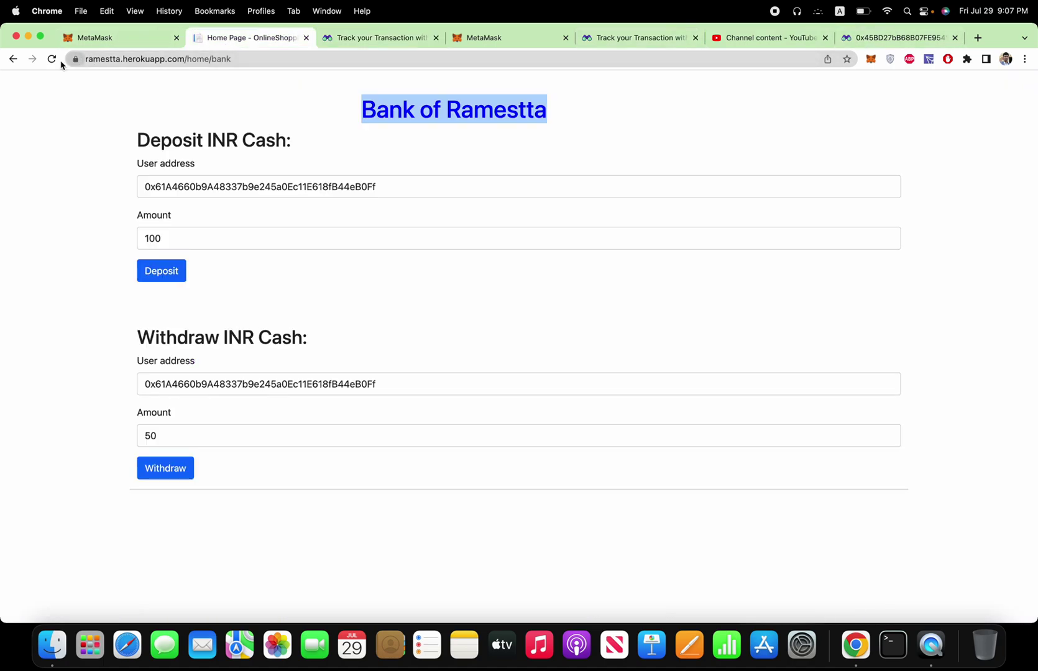
pyautogui.click(225, 63)
pyautogui.press('super+c')
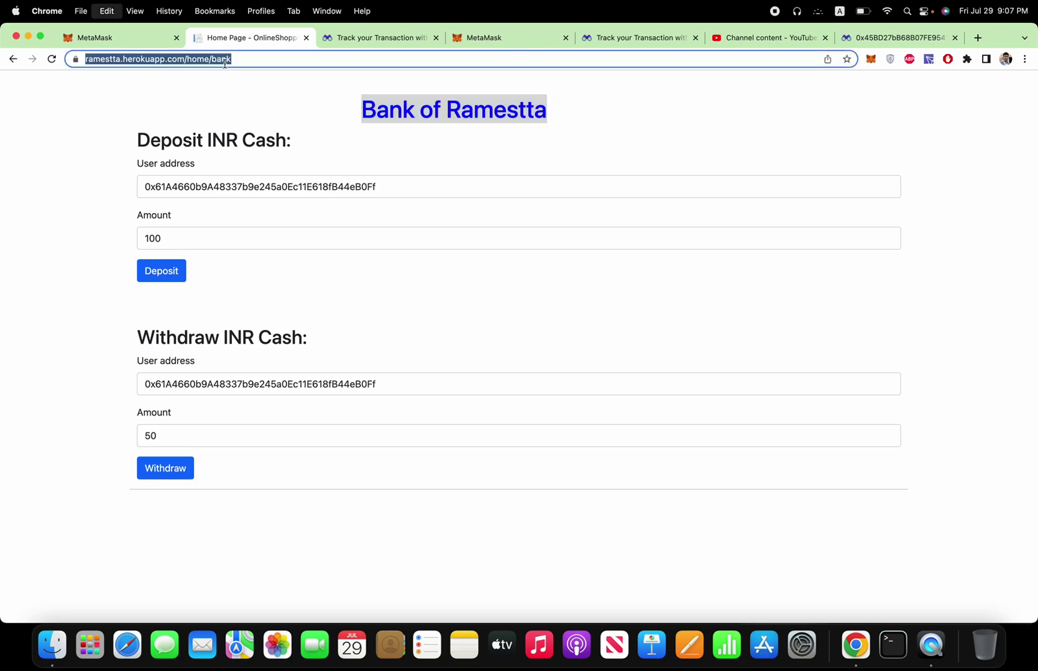
pyautogui.click(392, 40)
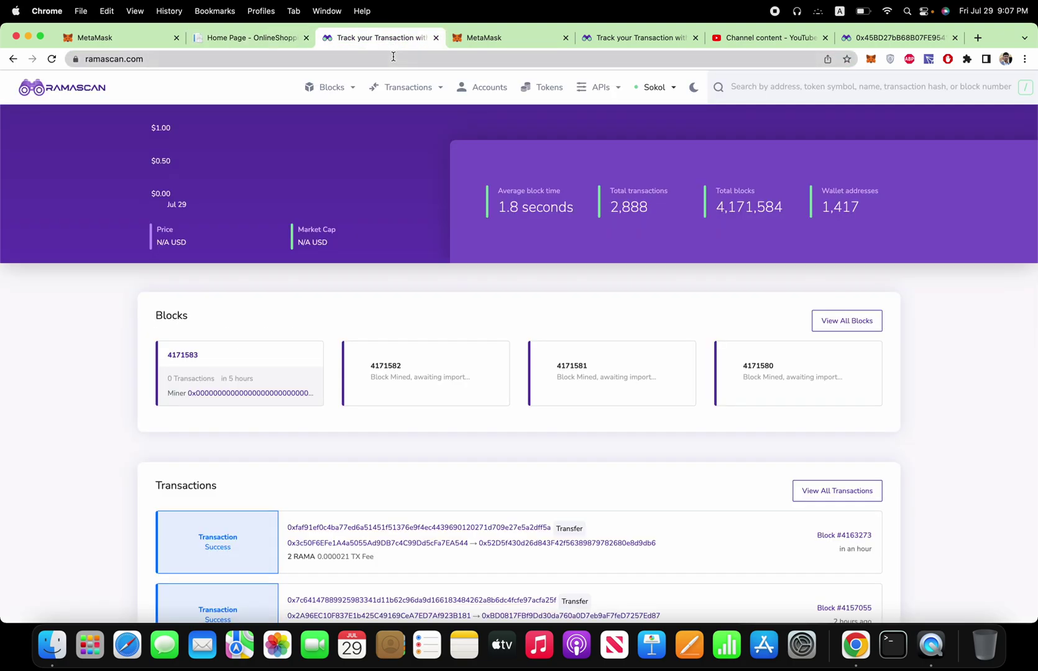
pyautogui.click(393, 58)
pyautogui.press('super+v')
pyautogui.press('BackSpace')
pyautogui.press('BackSpace')
pyautogui.press('BackSpace')
pyautogui.press('BackSpace')
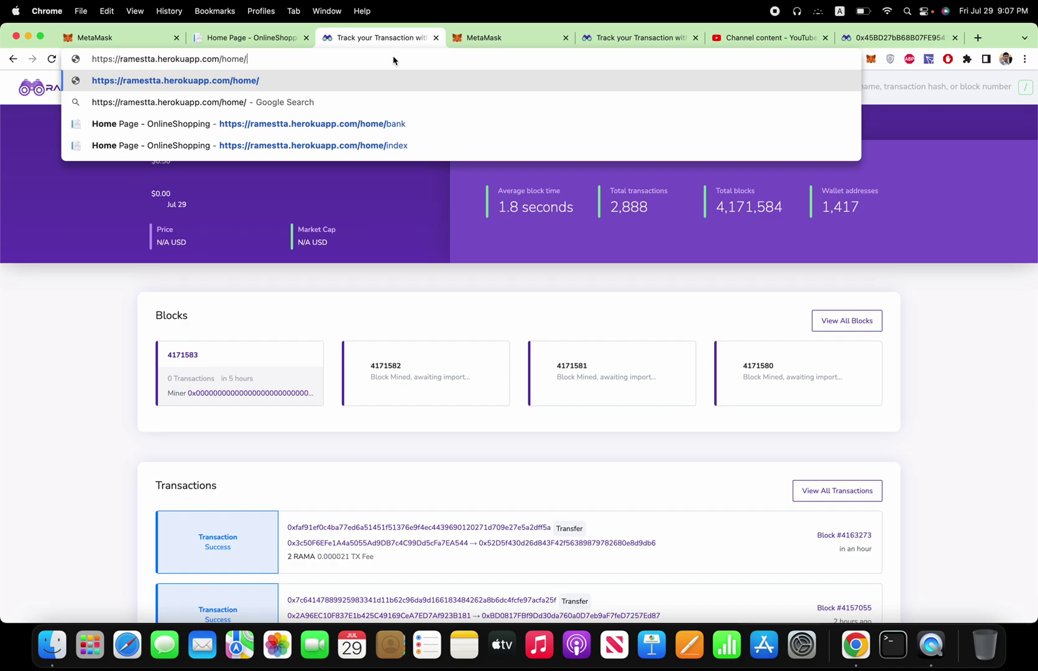
pyautogui.press('Return')
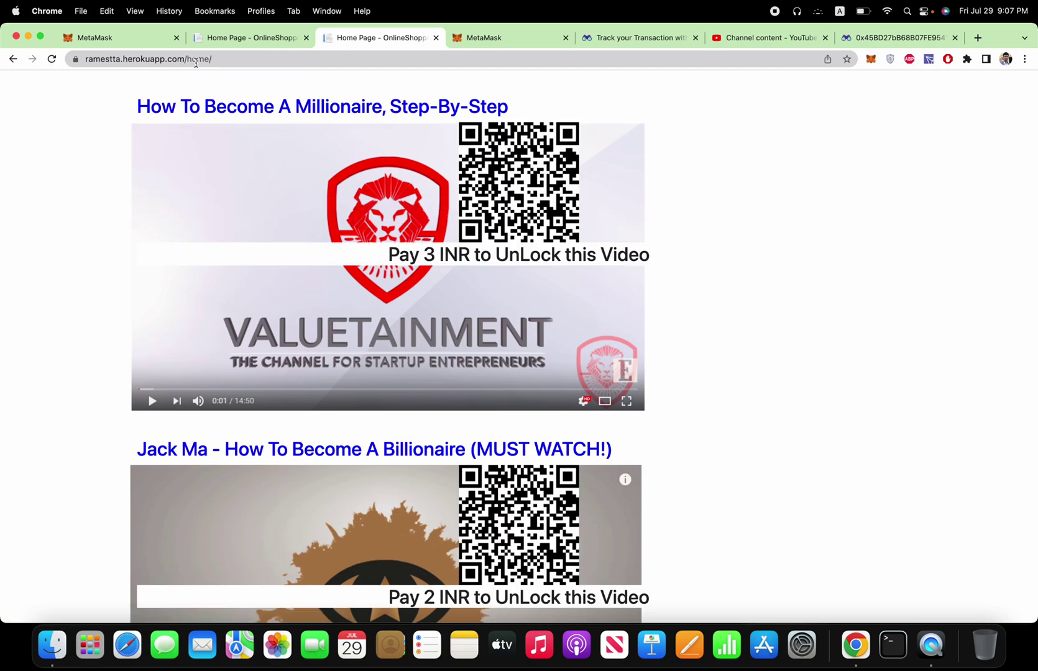
# Reload the video page and look through its pay-to-unlock videos, their QR codes and INR prices.
pyautogui.click(225, 62)
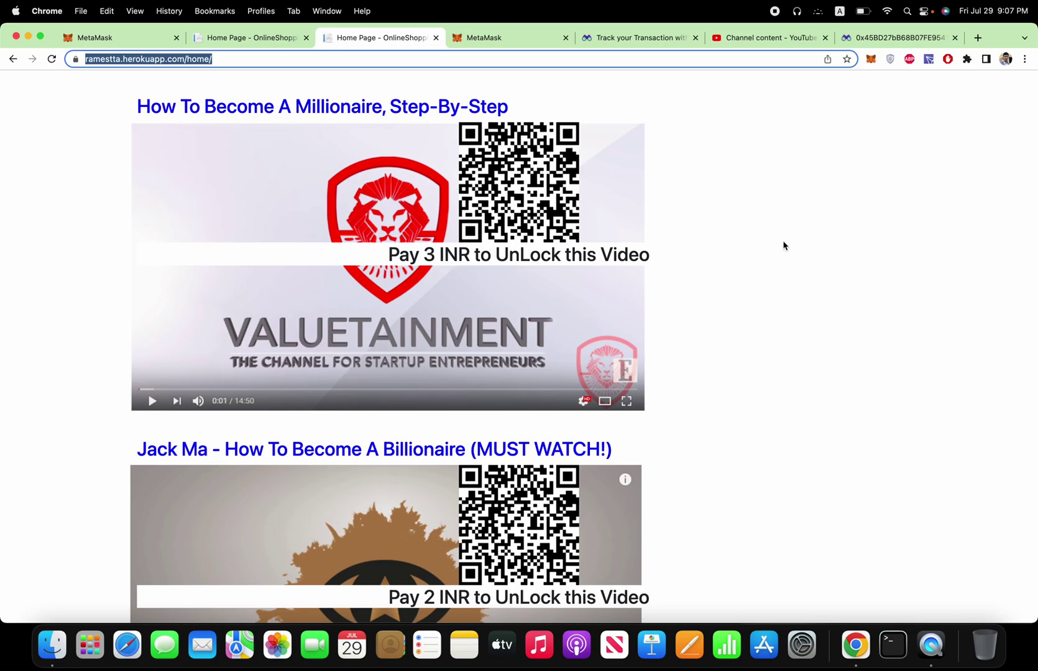
pyautogui.press('Return')
pyautogui.scroll(-20, 797, 310)
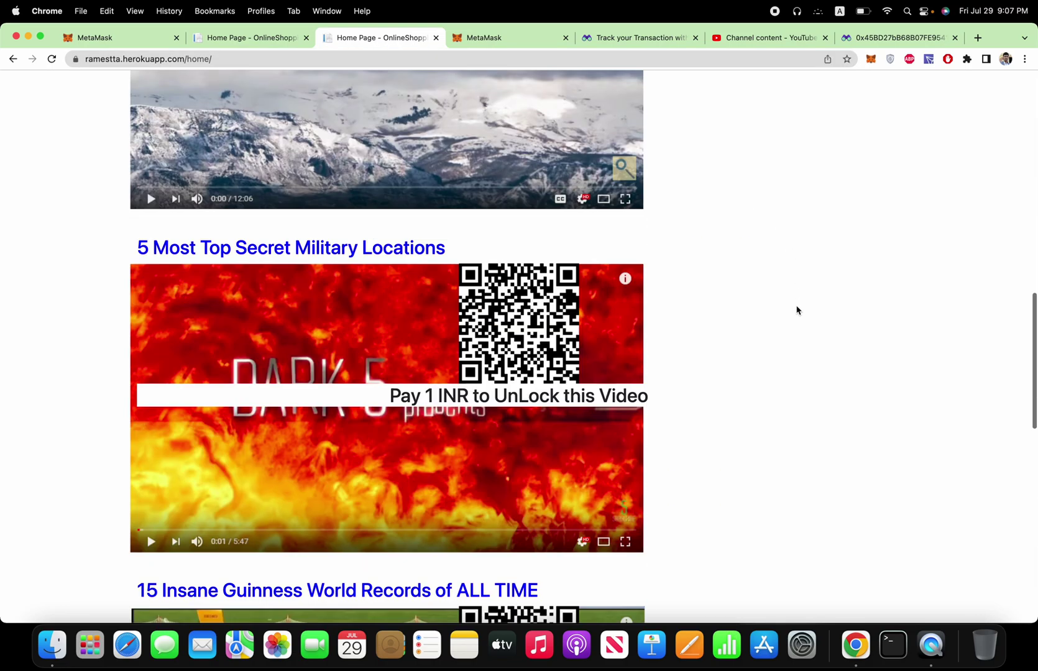
pyautogui.scroll(-1, 797, 310)
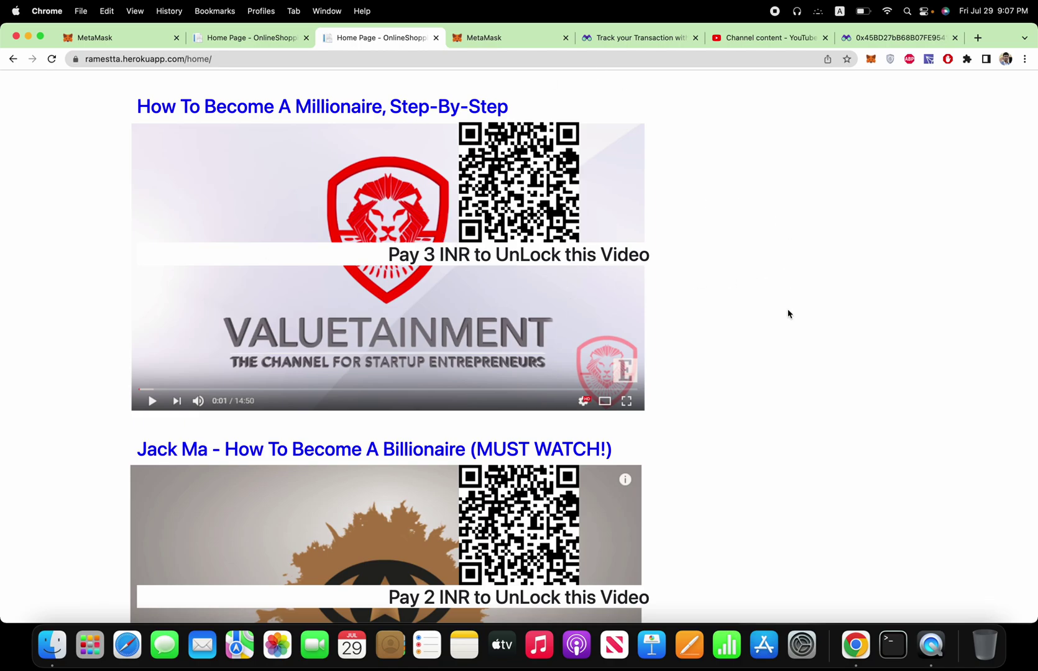
pyautogui.scroll(-15, 788, 313)
pyautogui.scroll(-5, 788, 313)
pyautogui.scroll(20, 787, 312)
pyautogui.scroll(-5, 469, 260)
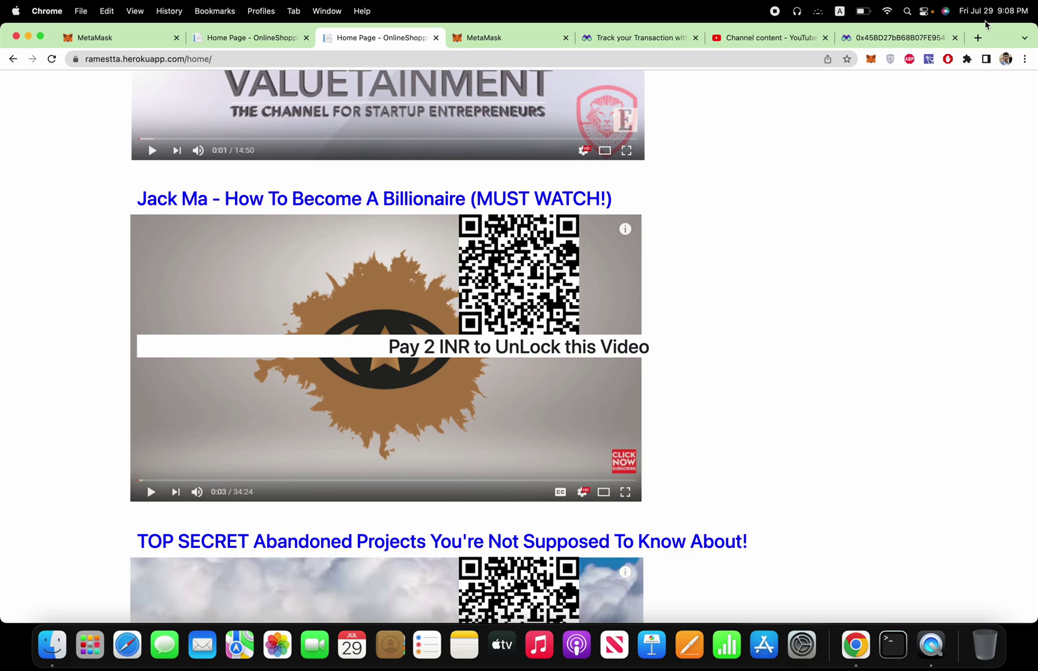
# Show the video page beside the mirrored phone and pay 2 INR through its QR code to unlock the Jack Ma video.
pyautogui.hotkey('ctrl', 'alt', 'Left')
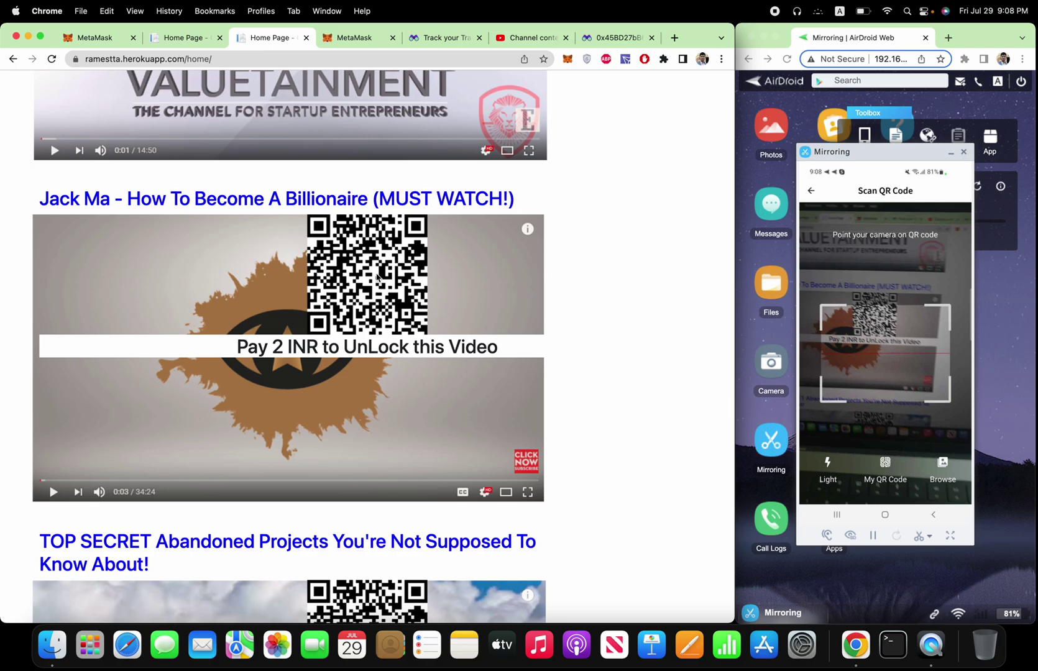
pyautogui.scroll(5, 377, 276)
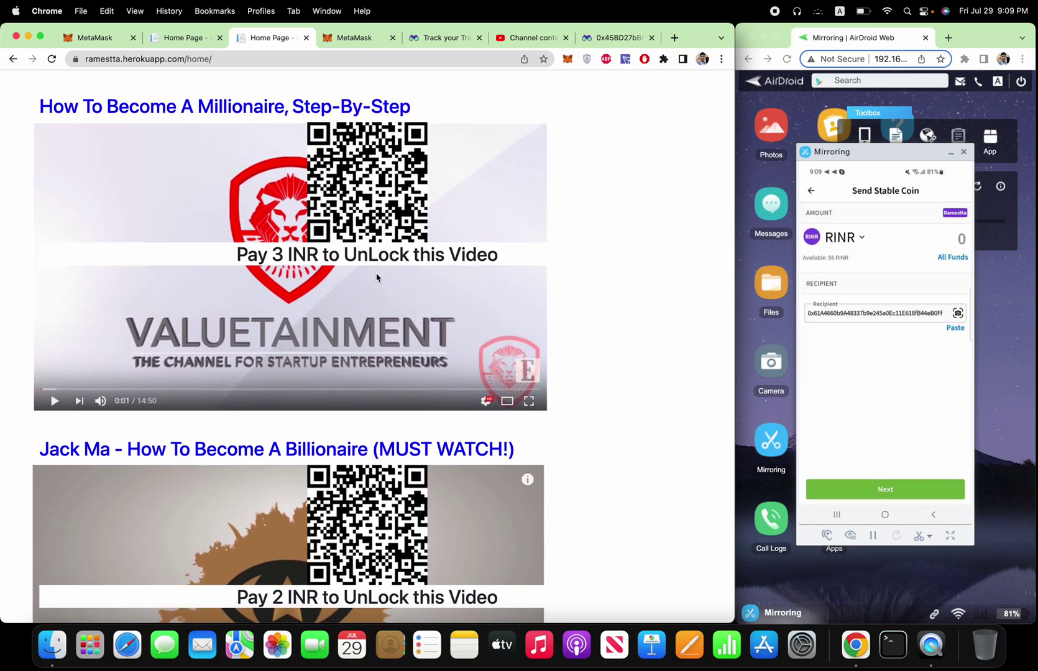
pyautogui.scroll(-6, 377, 276)
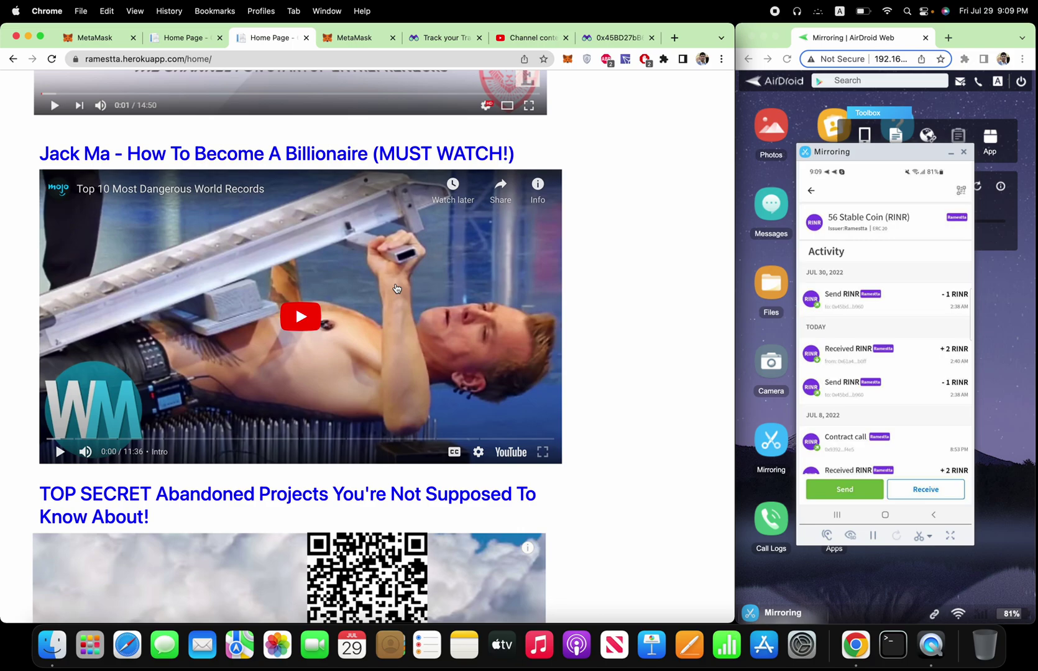
# Play the unlocked video briefly, pause it and look over the locked videos further down the page.
pyautogui.click(59, 454)
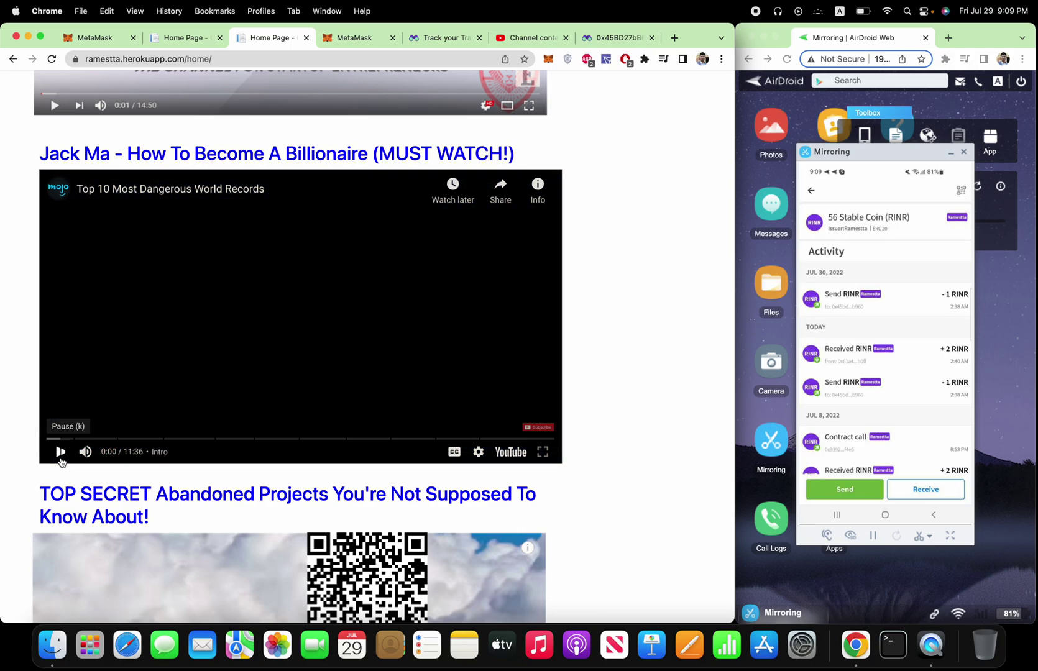
pyautogui.click(60, 454)
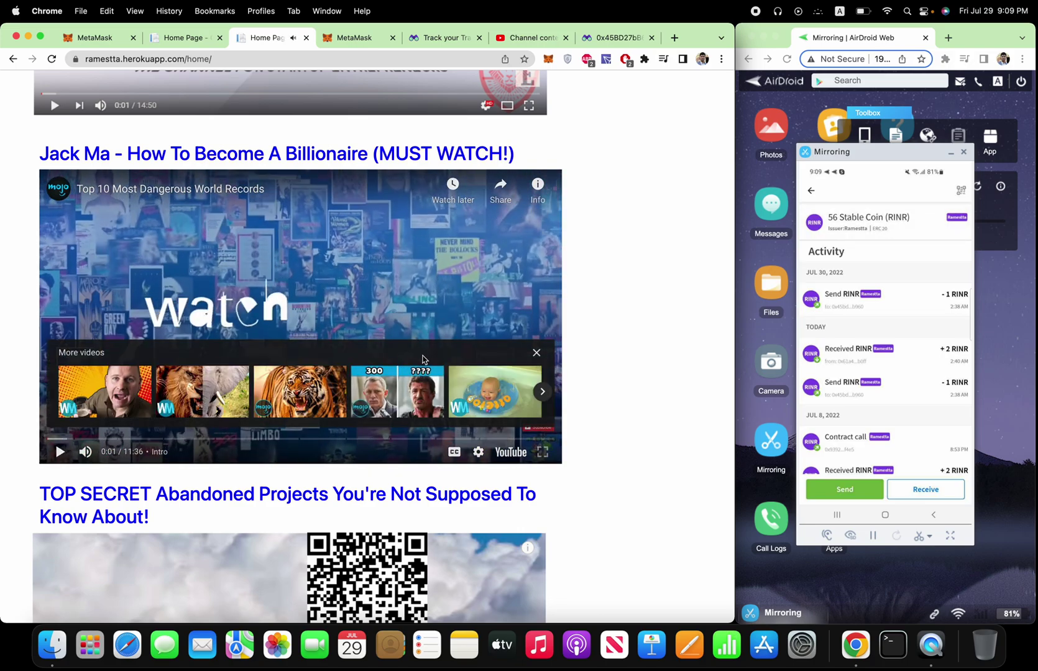
pyautogui.scroll(-10, 422, 359)
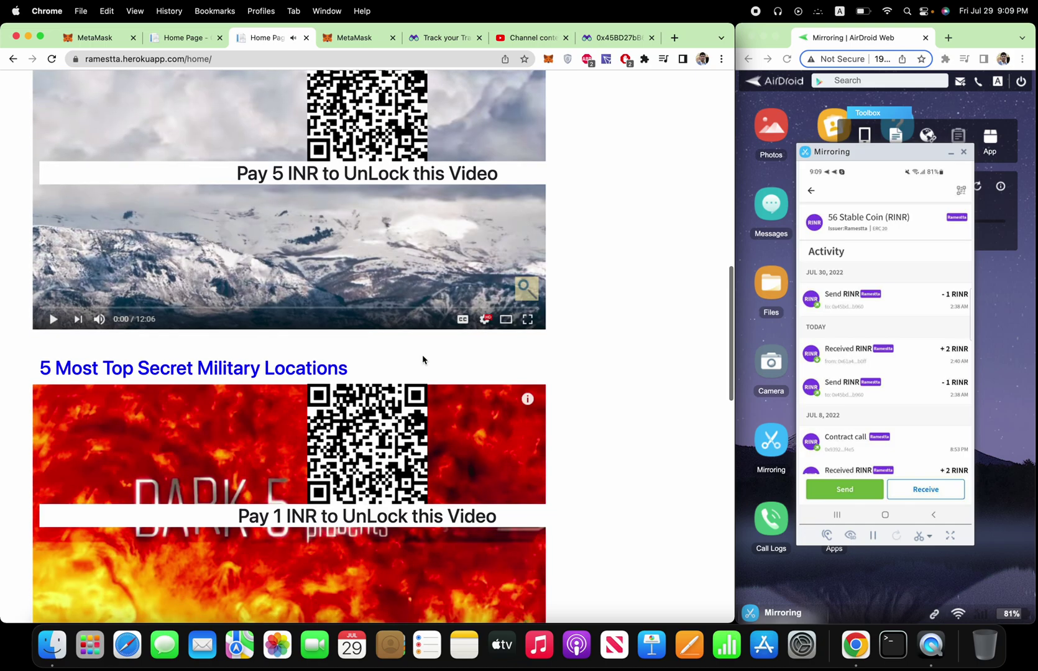
pyautogui.scroll(1, 422, 360)
pyautogui.scroll(-1, 422, 360)
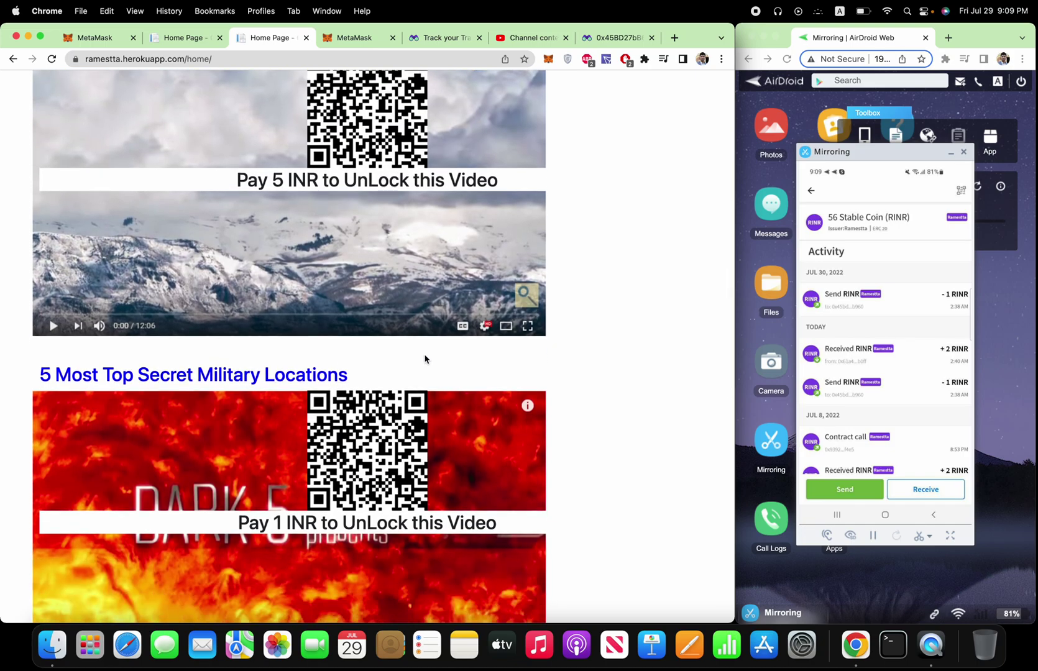
# Pay 5 INR by scanning the QR code in the mirrored wallet to unlock the TOP SECRET Abandoned Projects video.
pyautogui.scroll(2, 422, 359)
pyautogui.scroll(1, 426, 359)
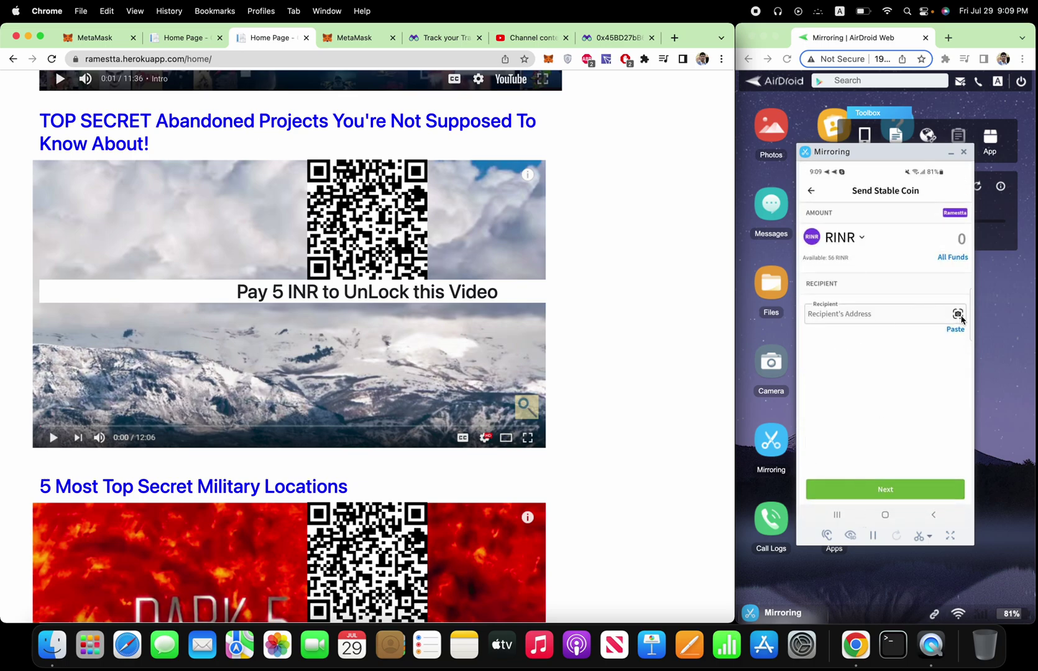
pyautogui.click(958, 314)
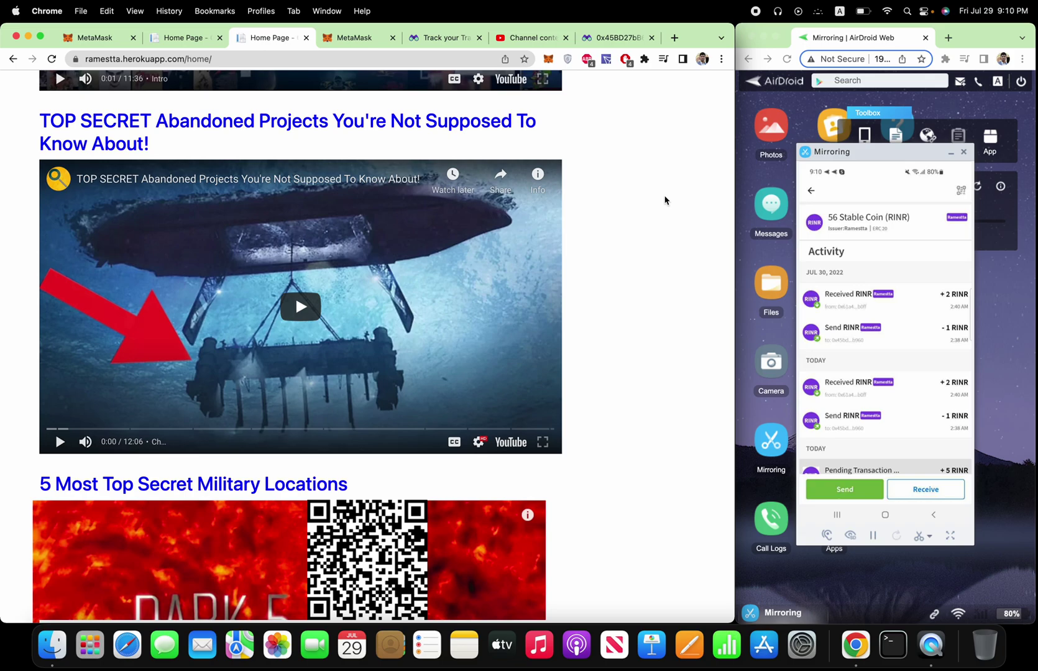
# Look over the locked and unlocked videos along the whole page and briefly revisit the Bank of Ramestta deposit and withdrawal forms.
pyautogui.scroll(10, 665, 201)
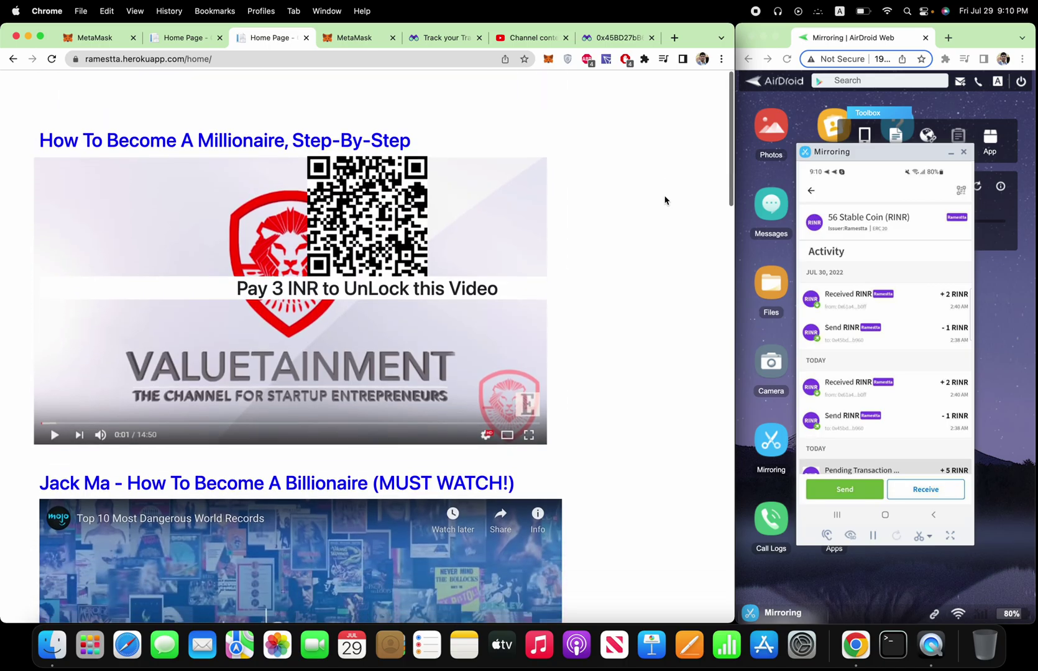
pyautogui.scroll(-20, 666, 200)
pyautogui.scroll(7, 665, 201)
pyautogui.scroll(15, 666, 200)
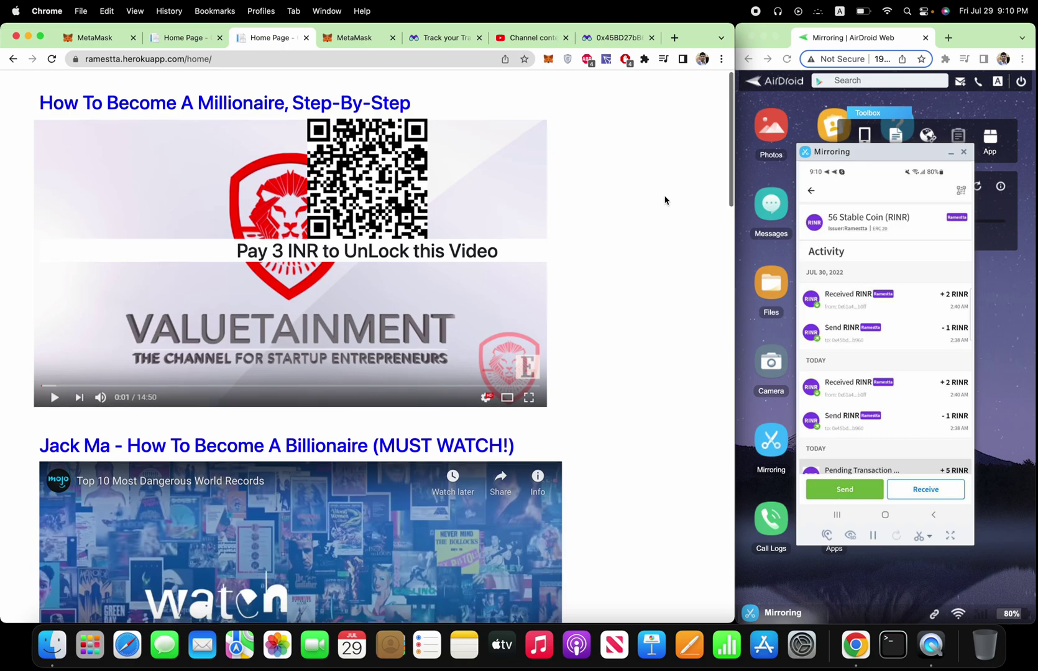
pyautogui.scroll(-5, 665, 201)
pyautogui.scroll(5, 665, 200)
pyautogui.scroll(-1, 114, 191)
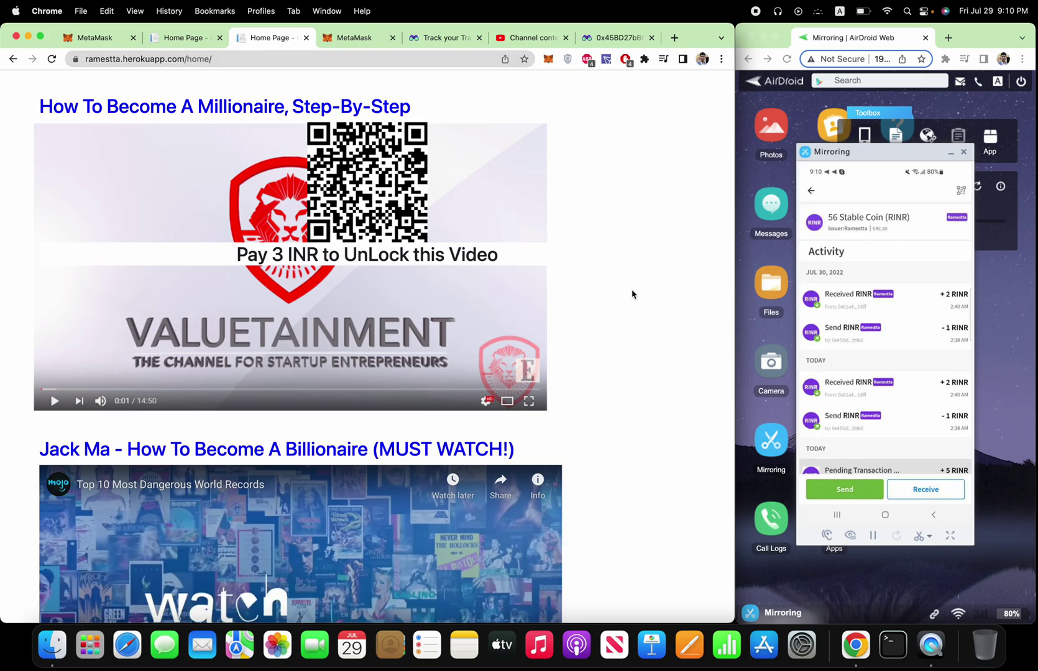
pyautogui.scroll(-15, 632, 294)
pyautogui.scroll(-10, 632, 294)
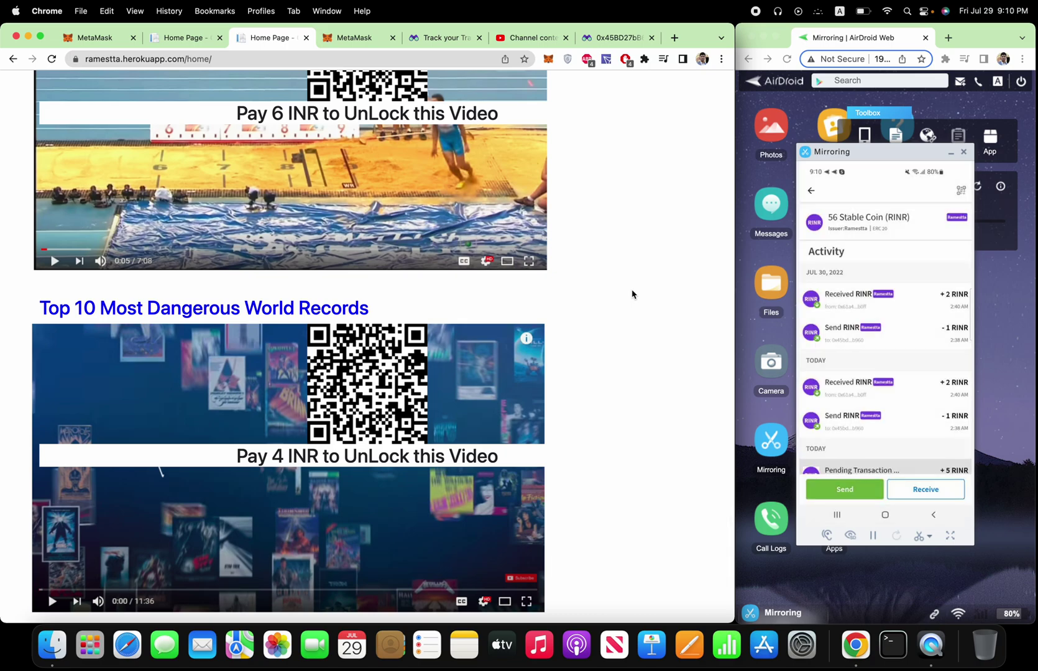
pyautogui.click(187, 41)
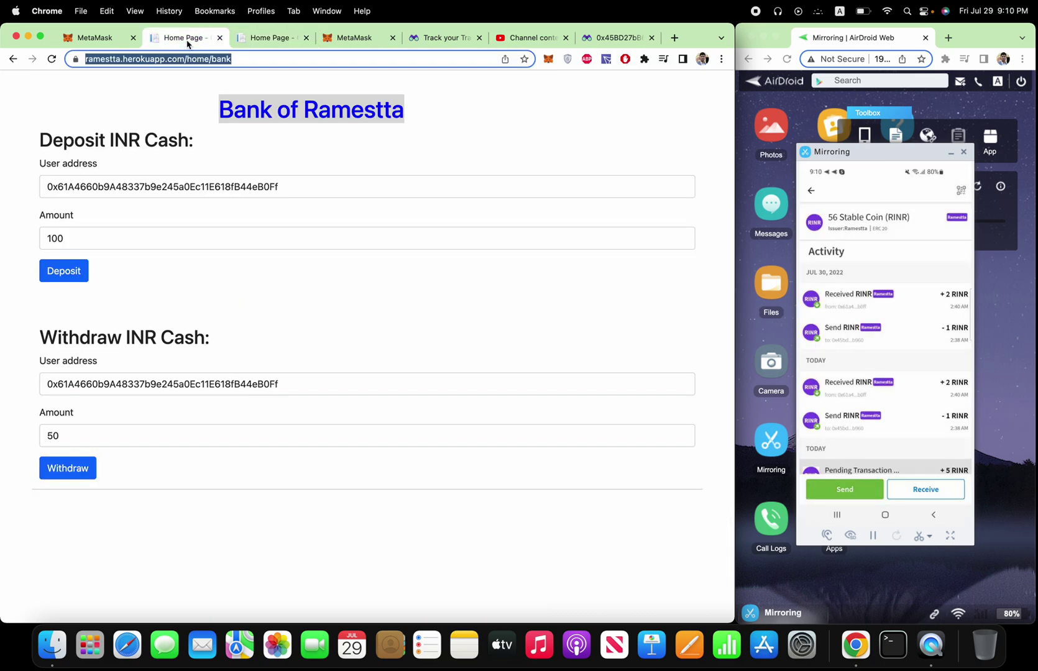
pyautogui.click(267, 41)
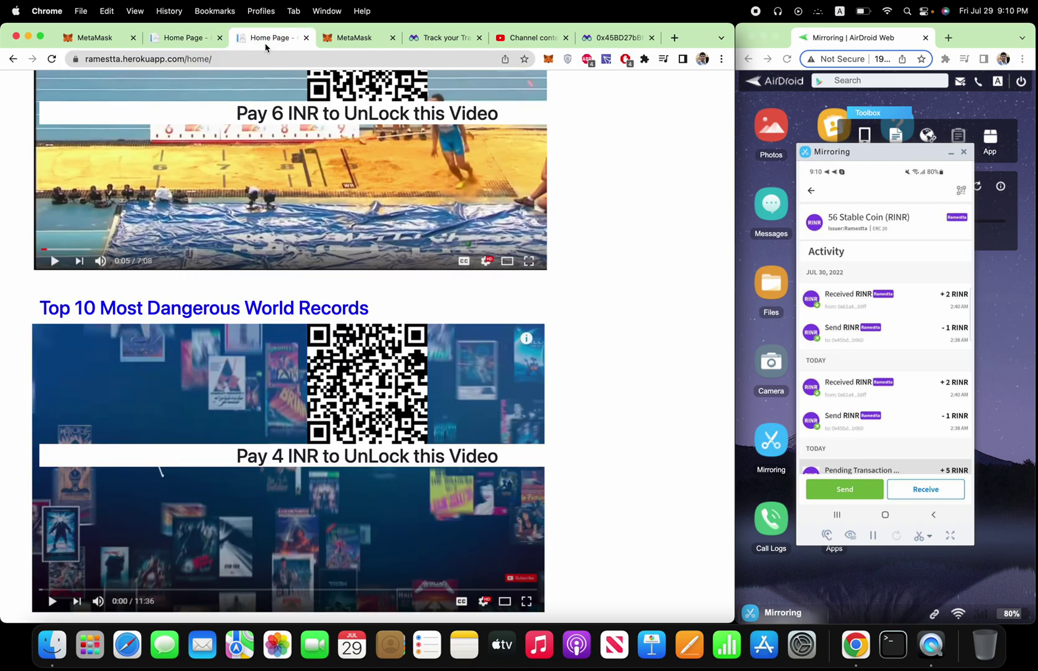